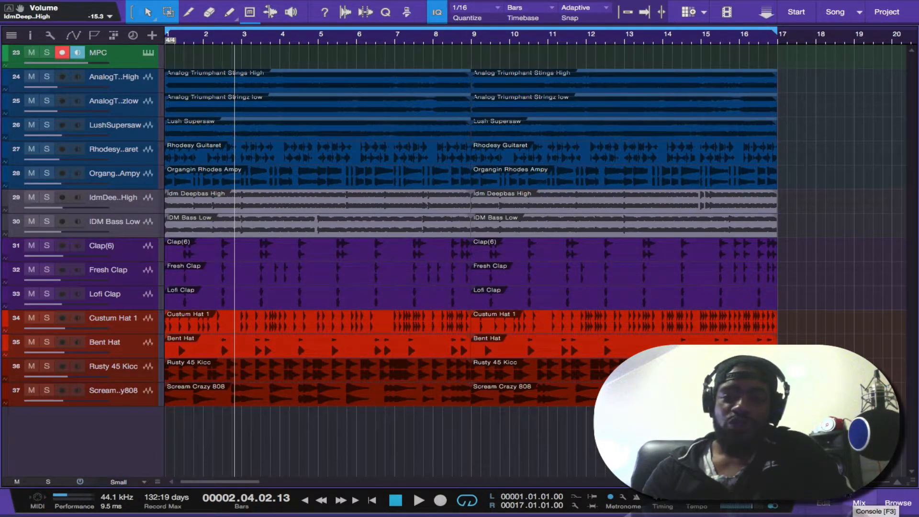
Open the mixer console, shrinking it enough to uncover the track-list controls, and bypass the inserts on all channels
click(857, 503)
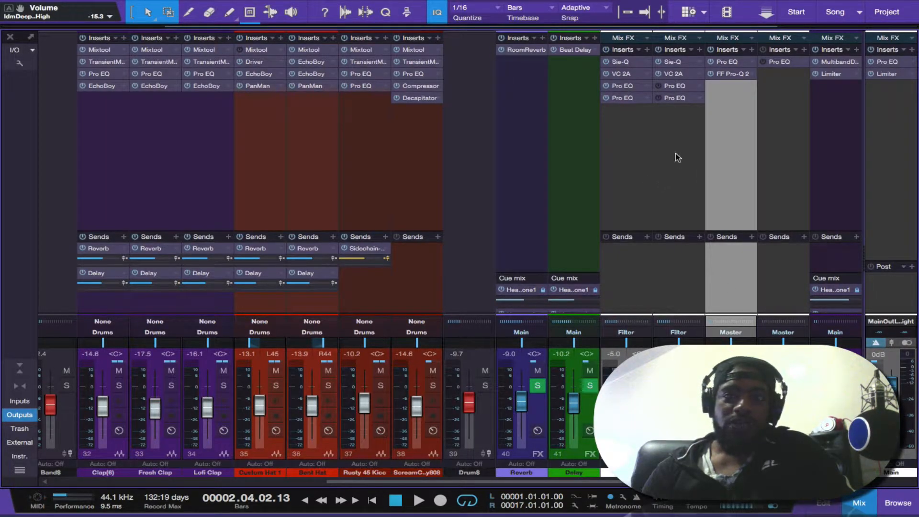
scroll(656, 148, left, 3)
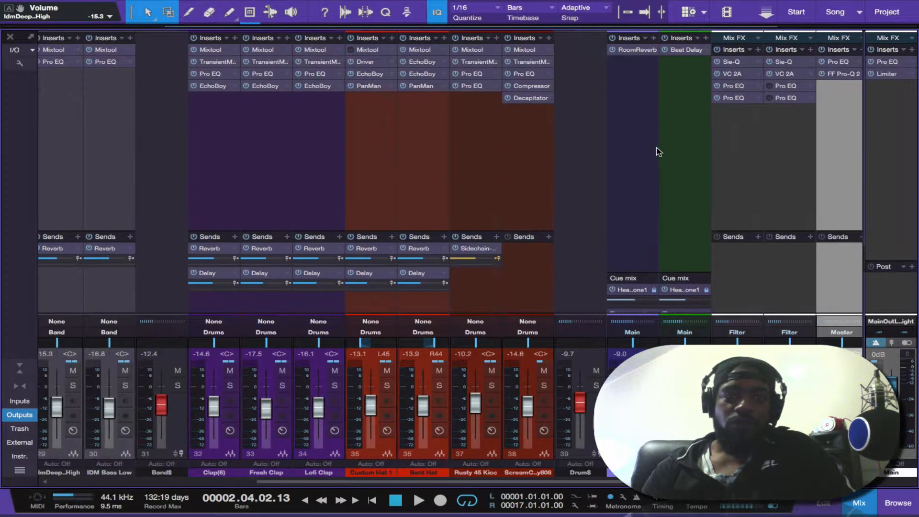
scroll(656, 152, left, 1)
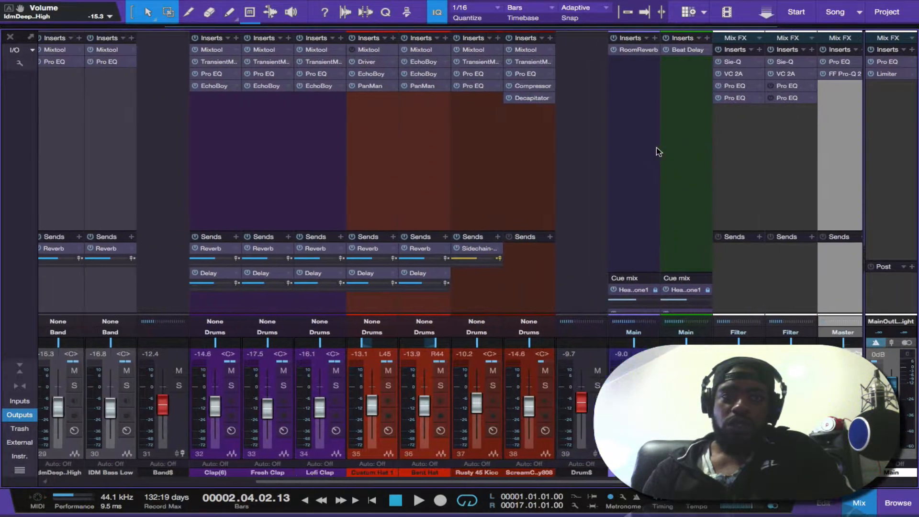
scroll(656, 148, left, 6)
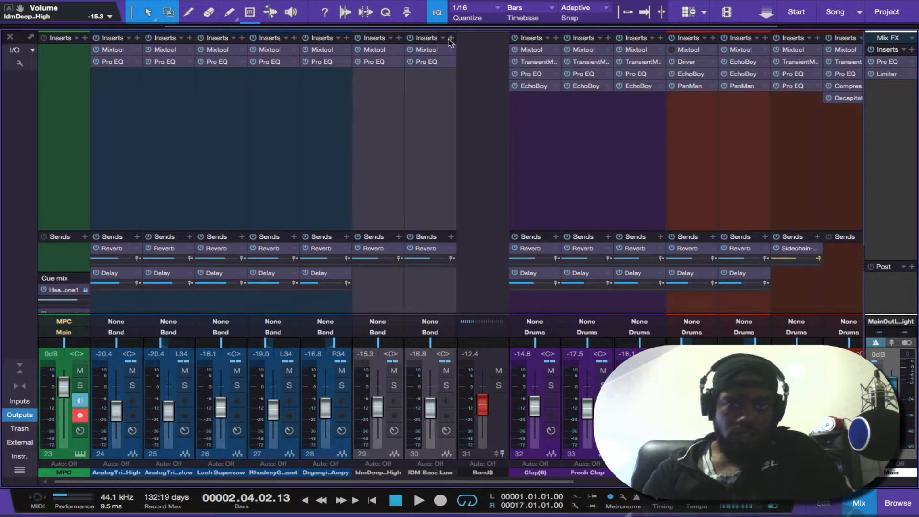
drag(476, 28, 477, 55)
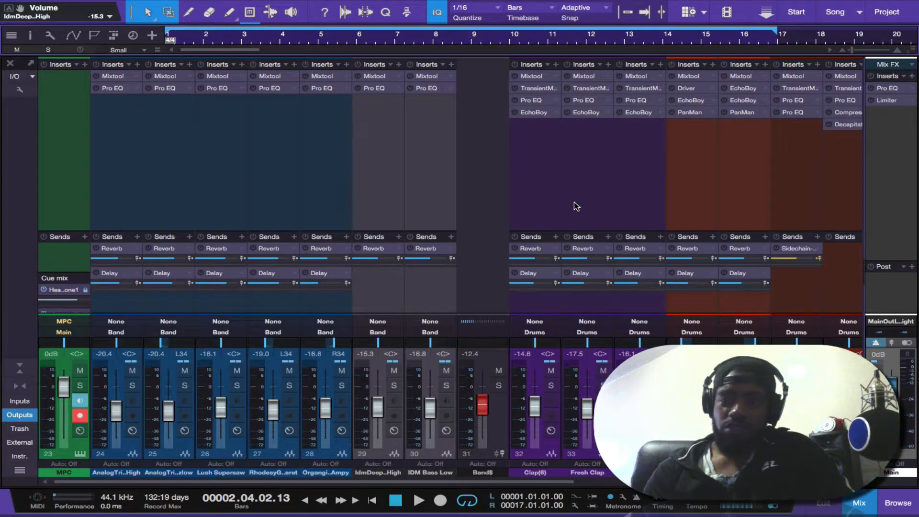
scroll(573, 202, right, 1)
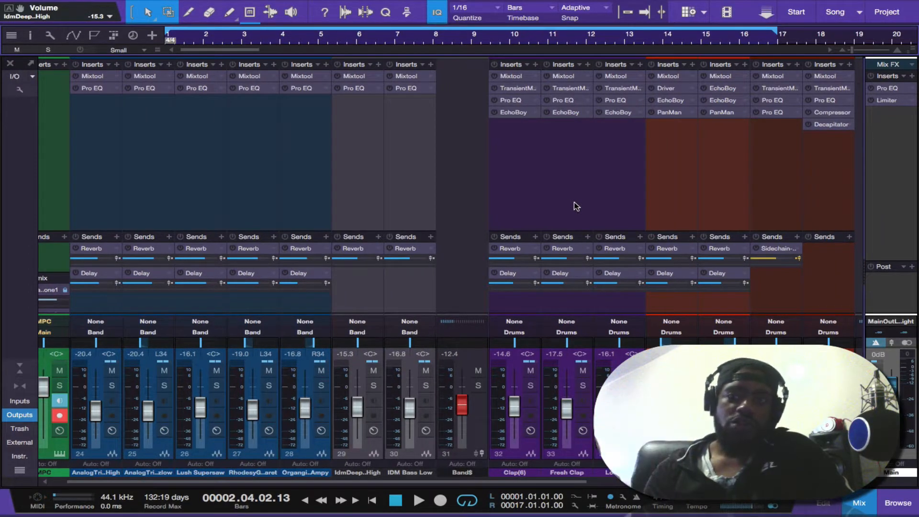
Play the mix from the song start with the inserts bypassed, stopping at about bar 9
mouse_move(412, 511)
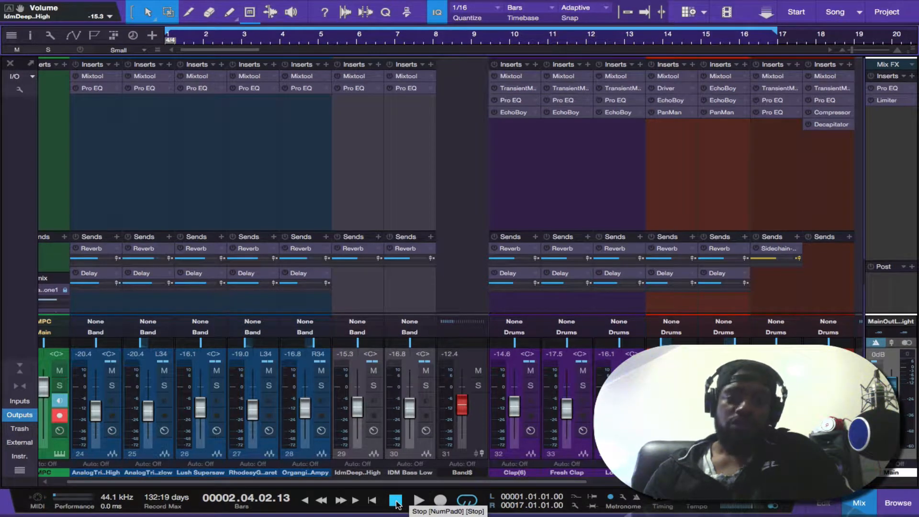
click(396, 500)
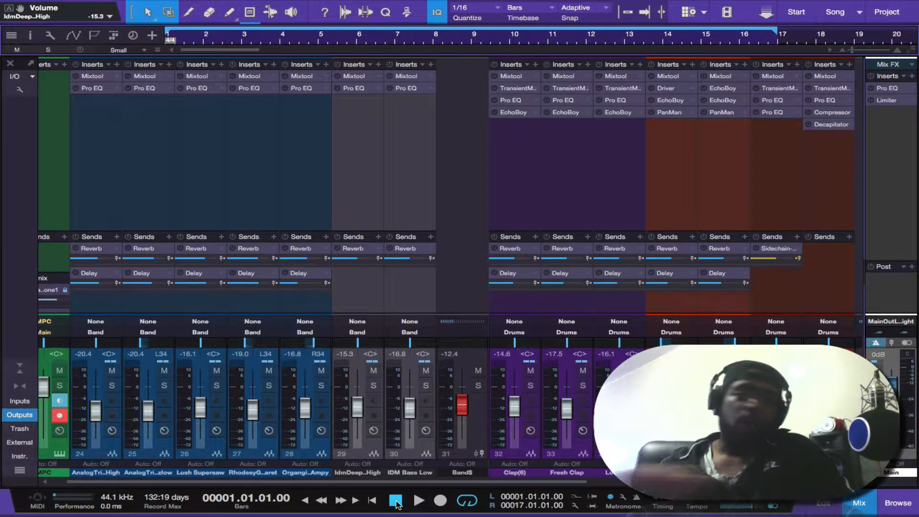
key(space)
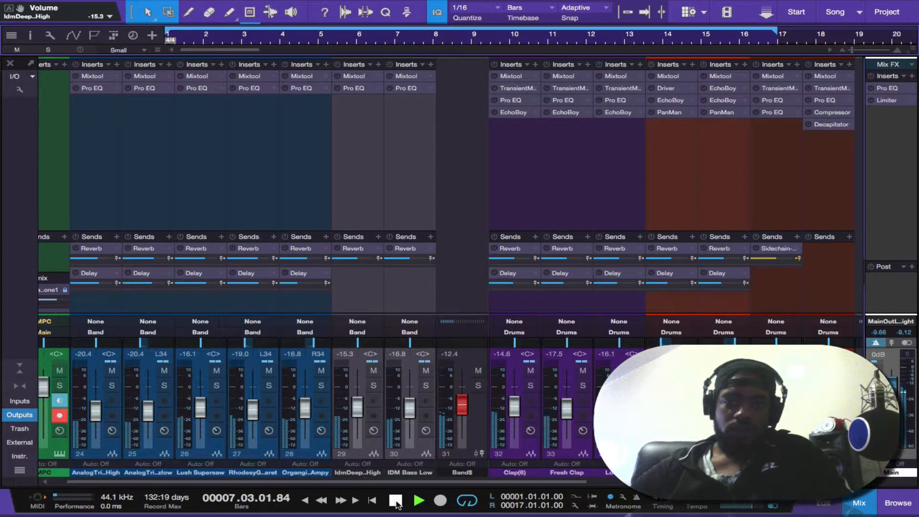
click(396, 500)
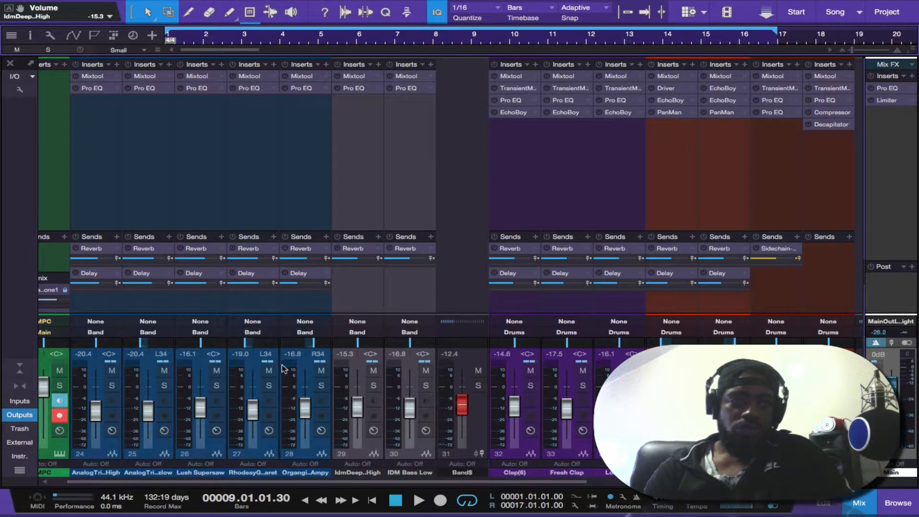
Solo the Analog Triumphant Stings High channel and audition it with its inserts bypassed
click(111, 386)
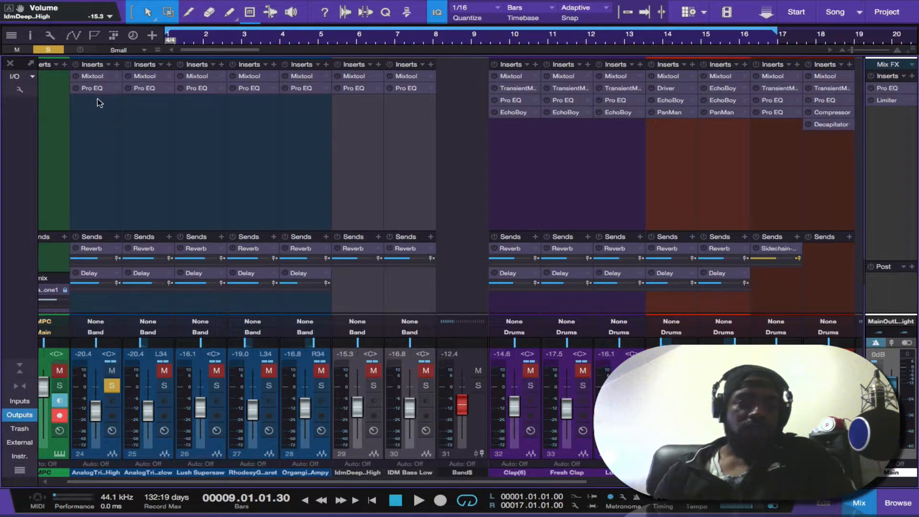
key(space)
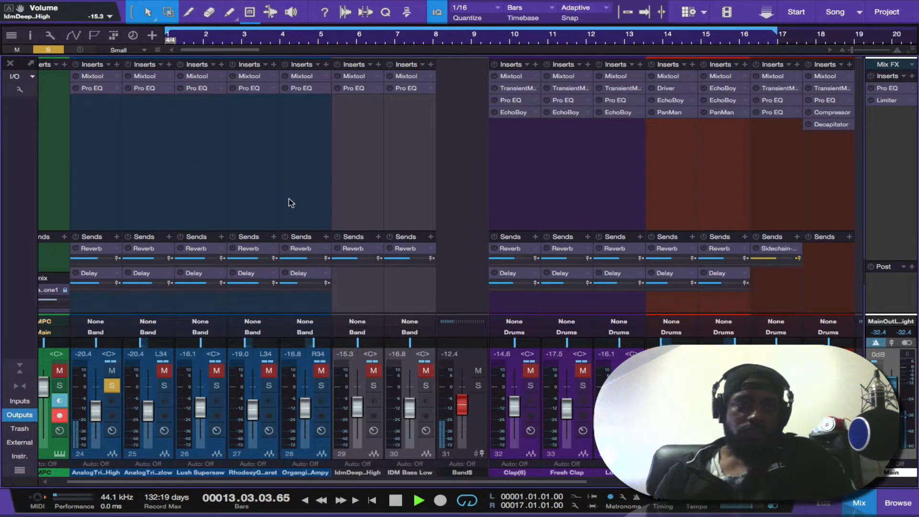
key(space)
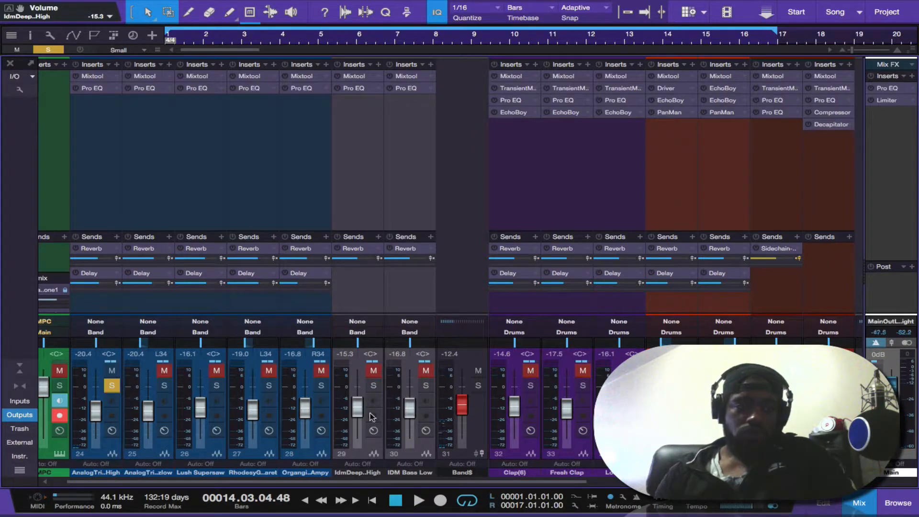
Activate the Analog Triumphant Stings High inserts and audition its Pro EQ with the low cut off and on again
key(space)
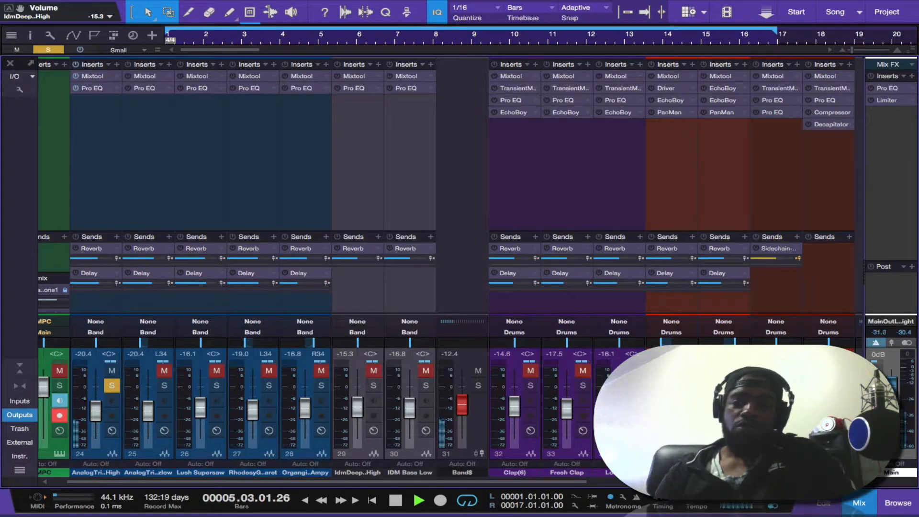
click(92, 88)
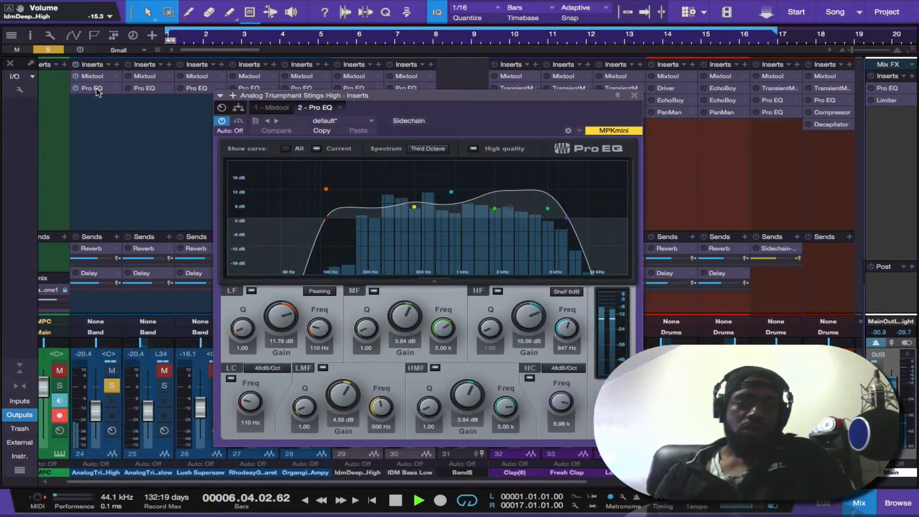
double_click(325, 221)
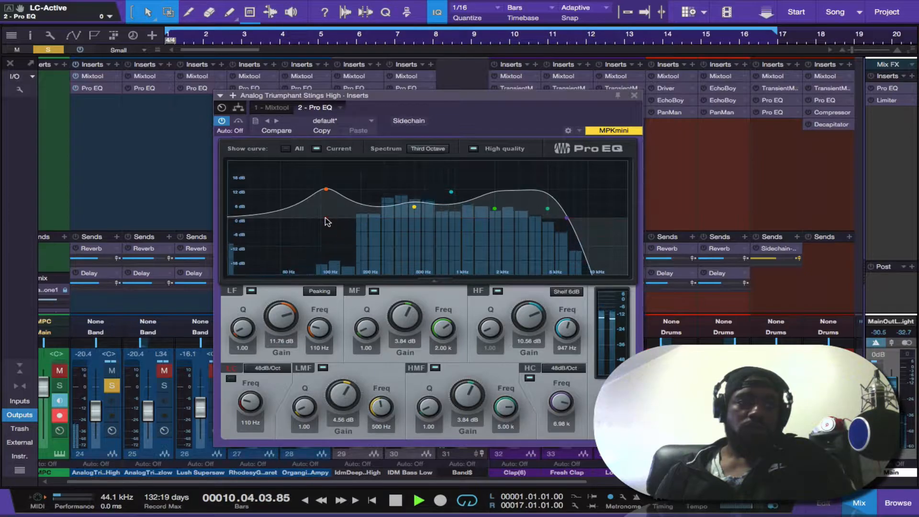
double_click(325, 219)
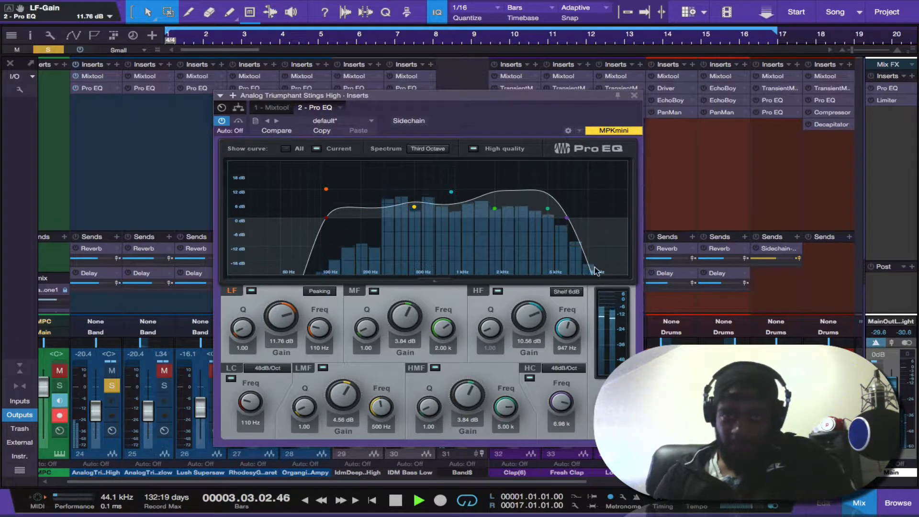
click(558, 402)
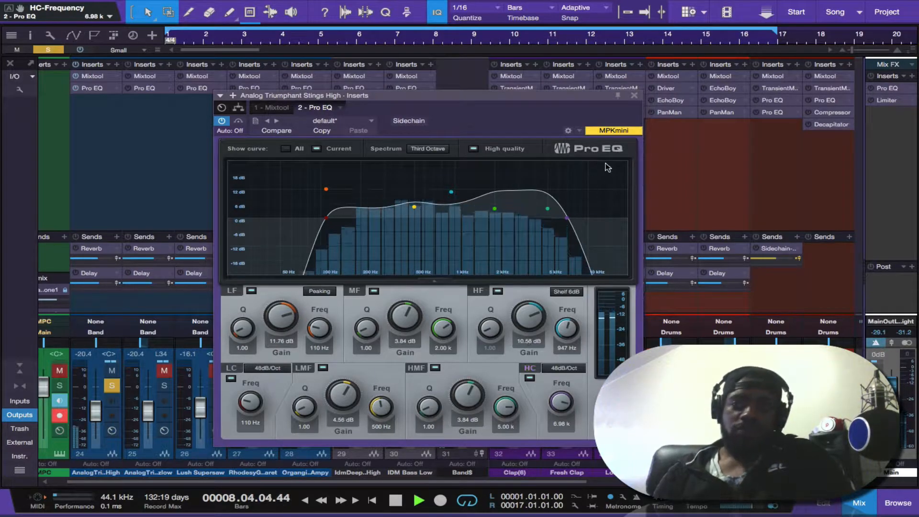
click(634, 96)
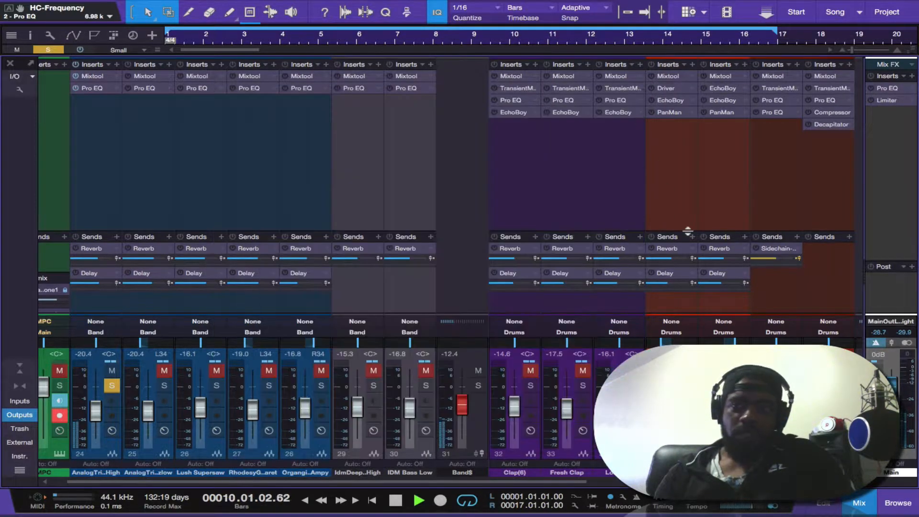
key(space)
In the arrangement, reset the clip gain of the first Analog Triumphant Stings High event to its default level
click(858, 502)
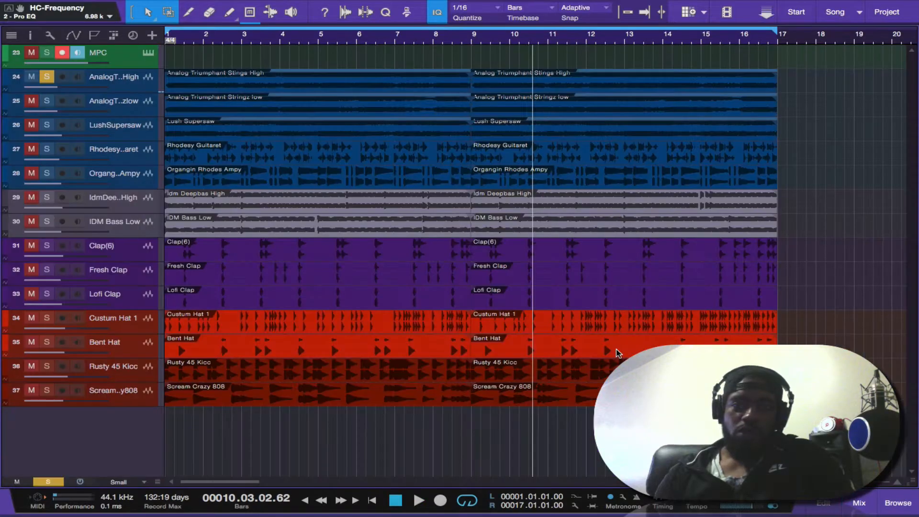
click(386, 86)
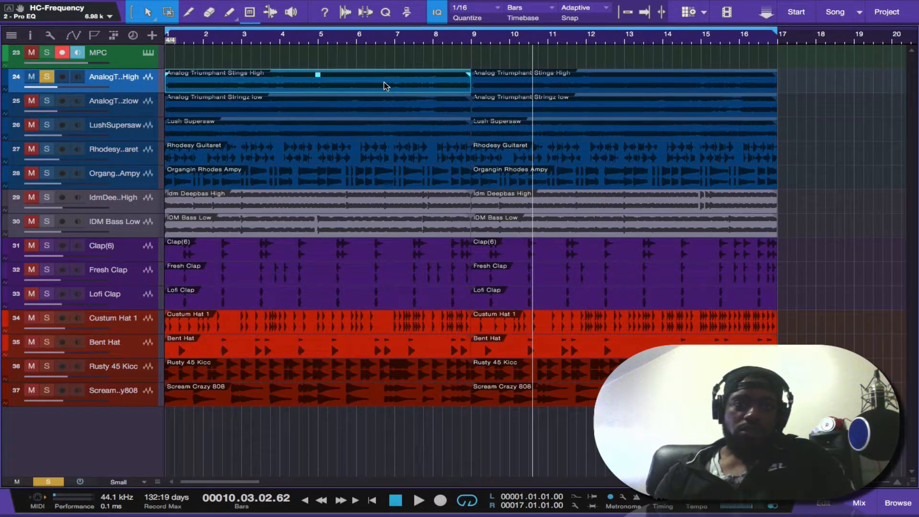
click(318, 77)
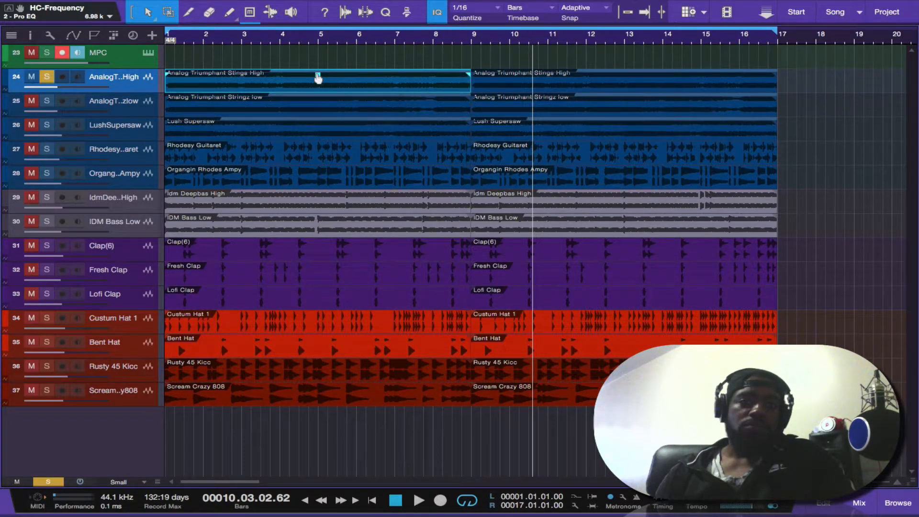
click(317, 78)
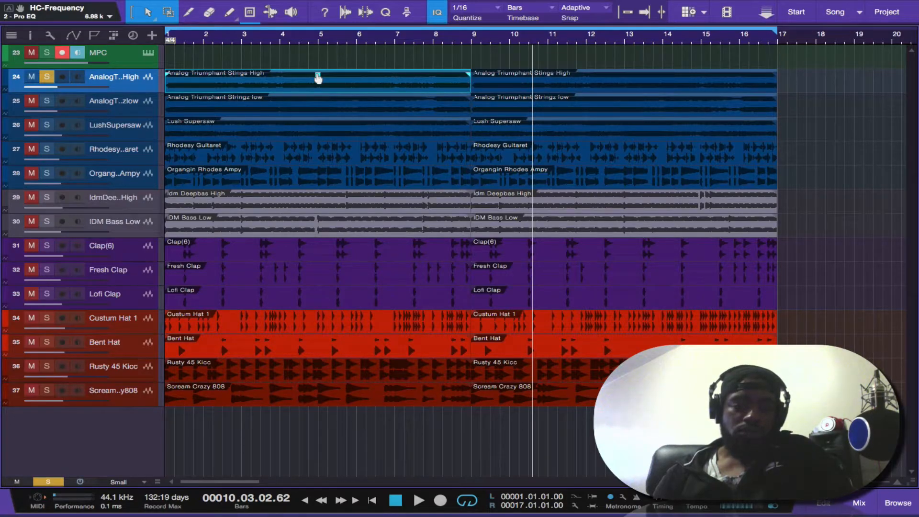
click(317, 78)
super+click(318, 77)
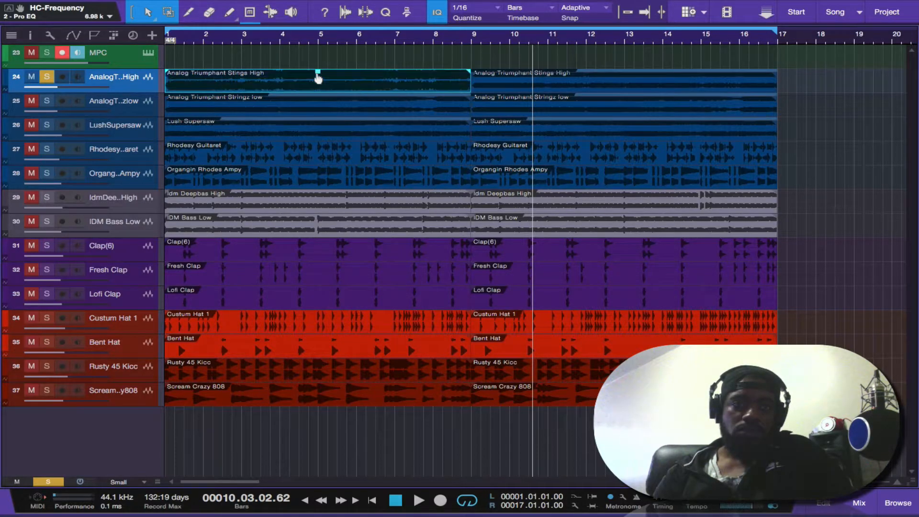
Play the soloed strings from bar 1, from bar 9 and from just before bar 9 to compare the two clips' levels
click(165, 36)
key(space)
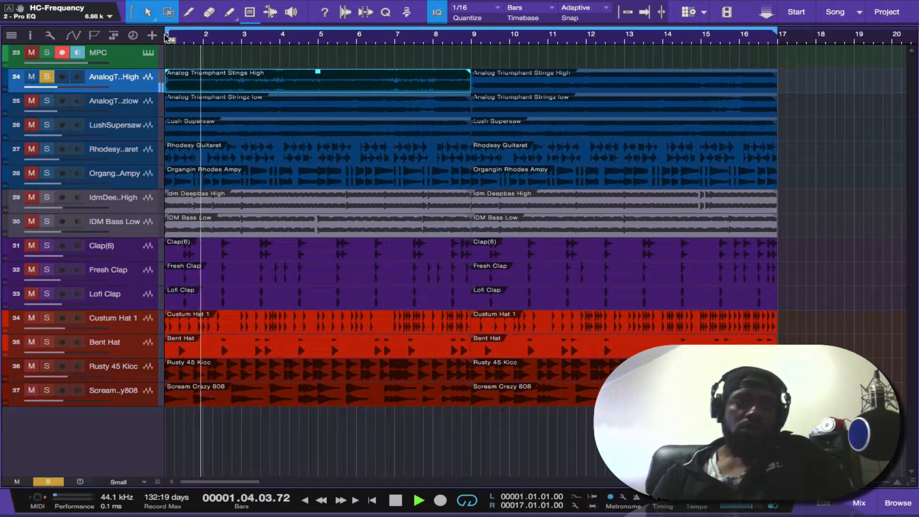
key(space)
click(470, 36)
key(space)
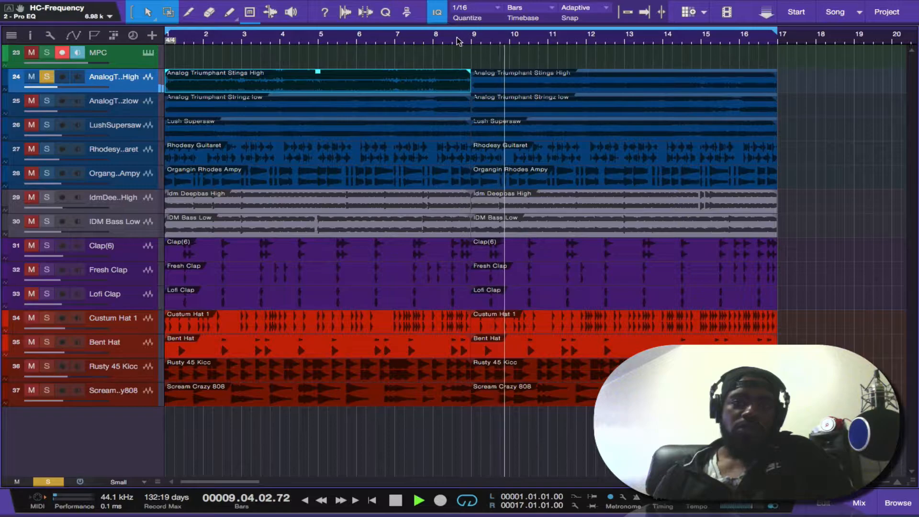
click(450, 36)
key(space)
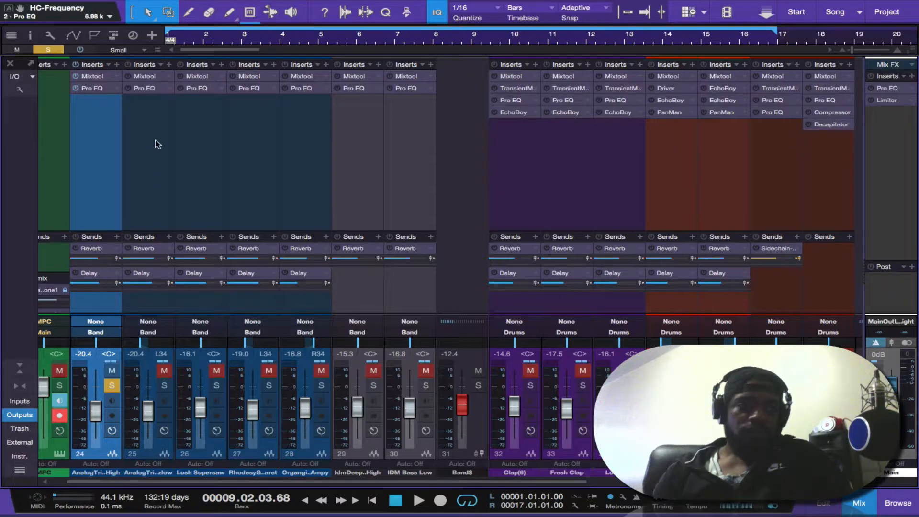
Add the Analog Triumphant Stringz Low channel to the solos in the mixer and activate its inserts during playback
click(164, 386)
key(space)
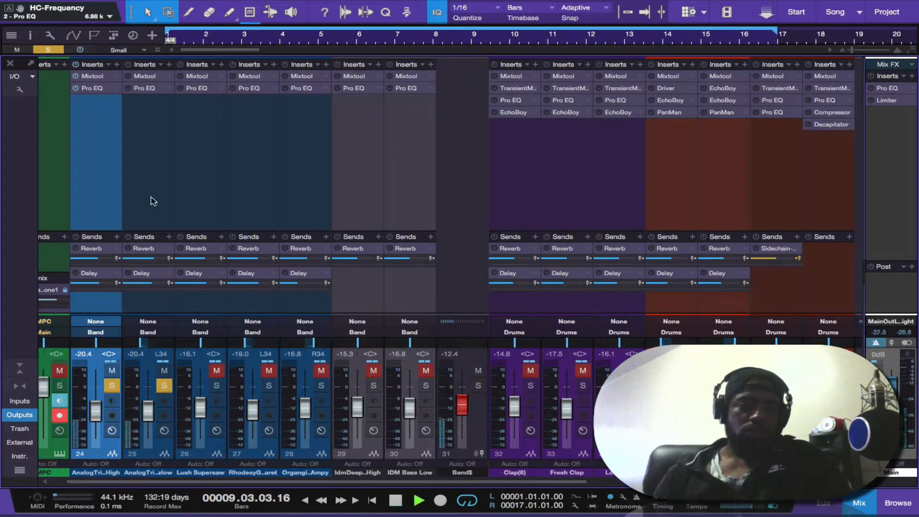
click(127, 88)
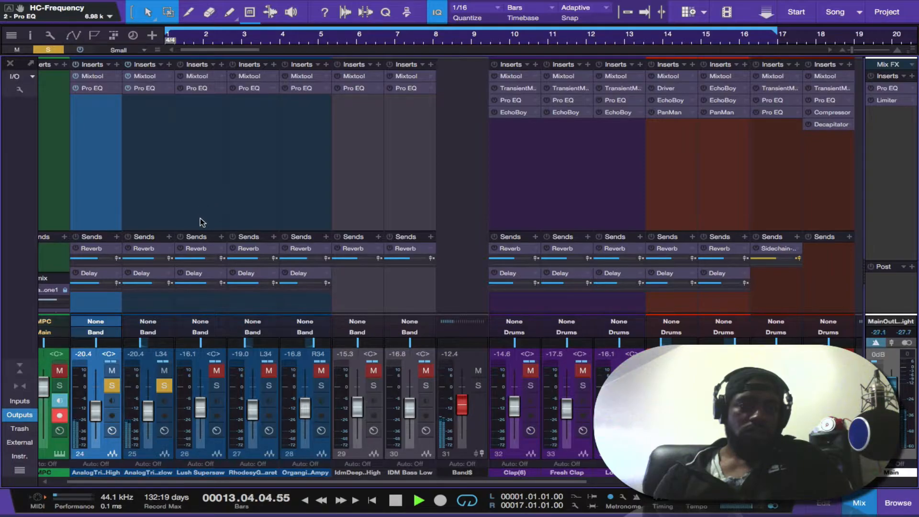
Add Lush Supersaw, Rhodesy Guitaret and Organgin Rhodes Ampy to the solos in turn, activating each channel's inserts during playback
click(216, 386)
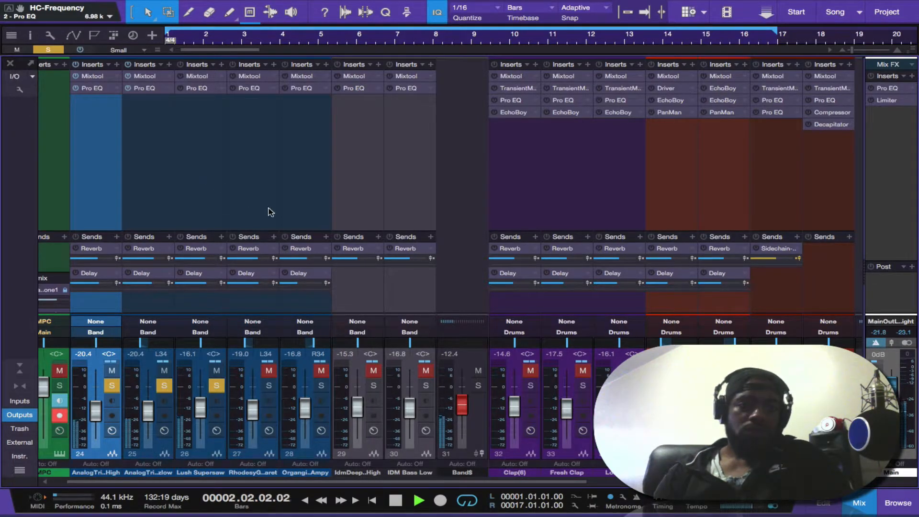
click(269, 386)
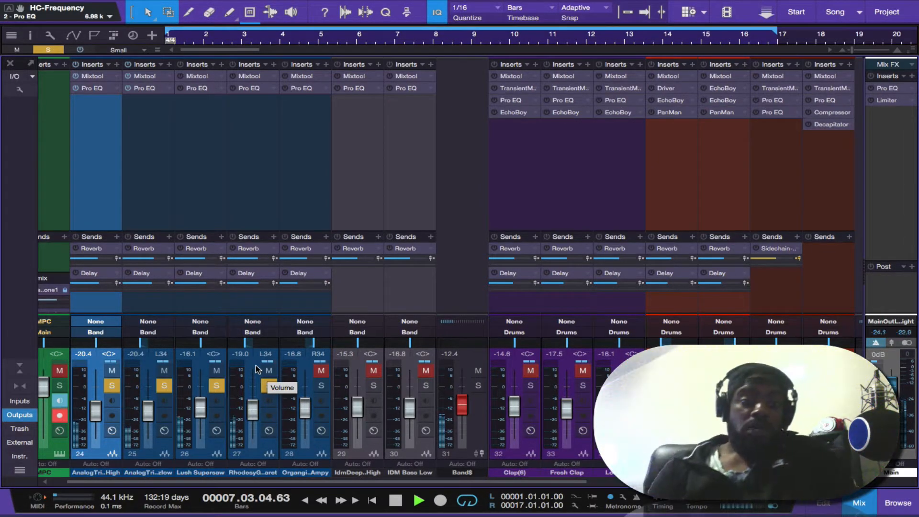
click(320, 386)
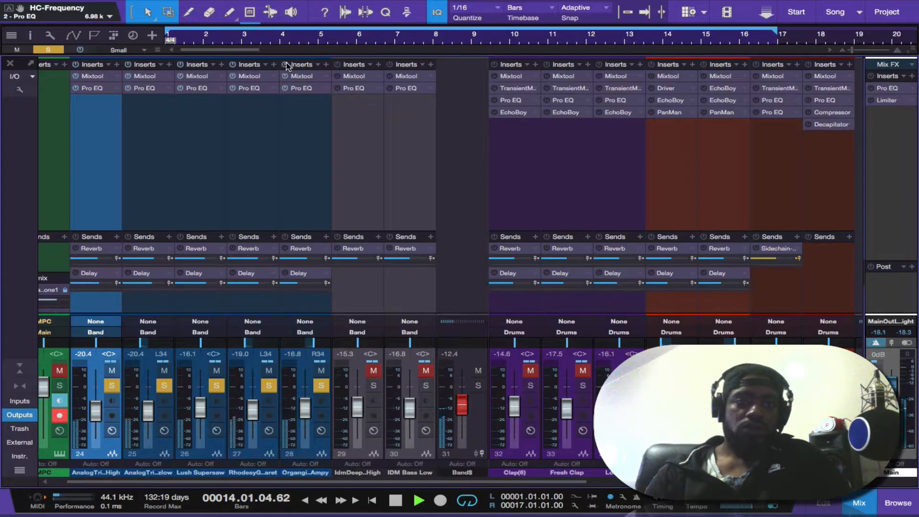
Solo Idm Deepbas High with its inserts activated and add IDM Bass Low to the soloed channels
click(373, 387)
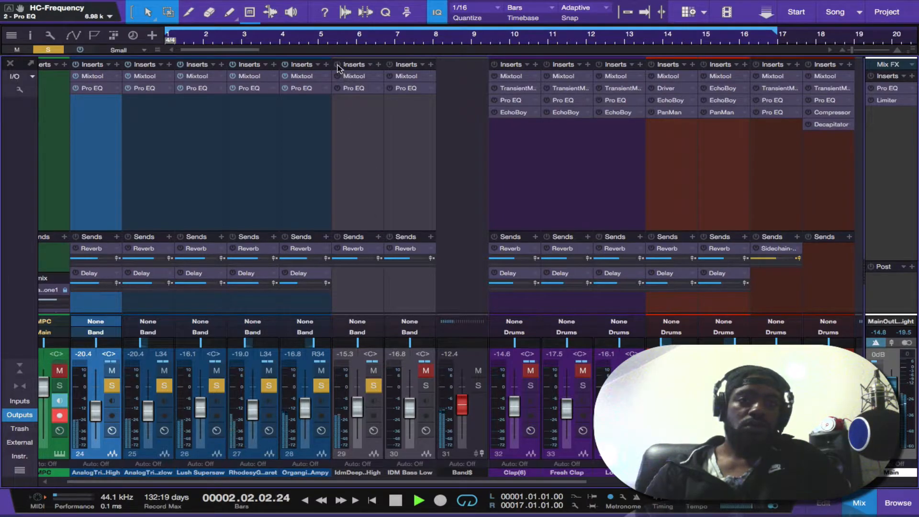
click(337, 66)
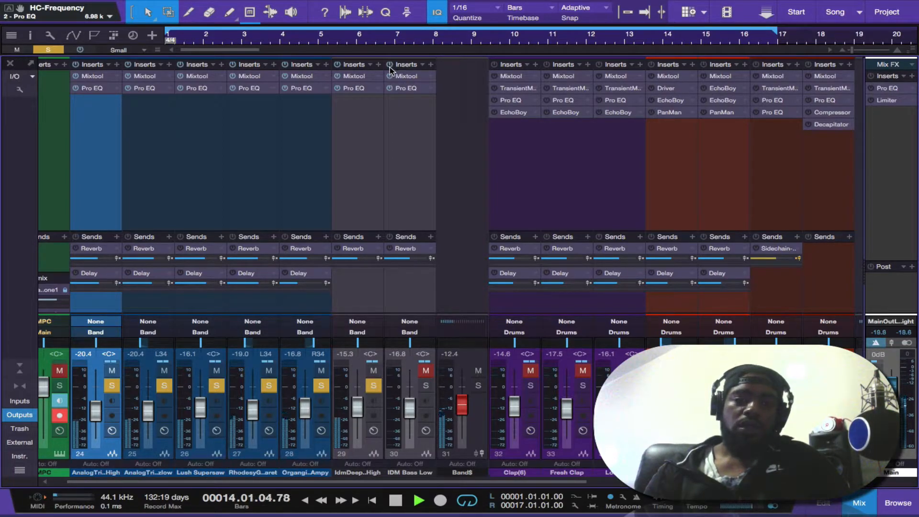
click(426, 386)
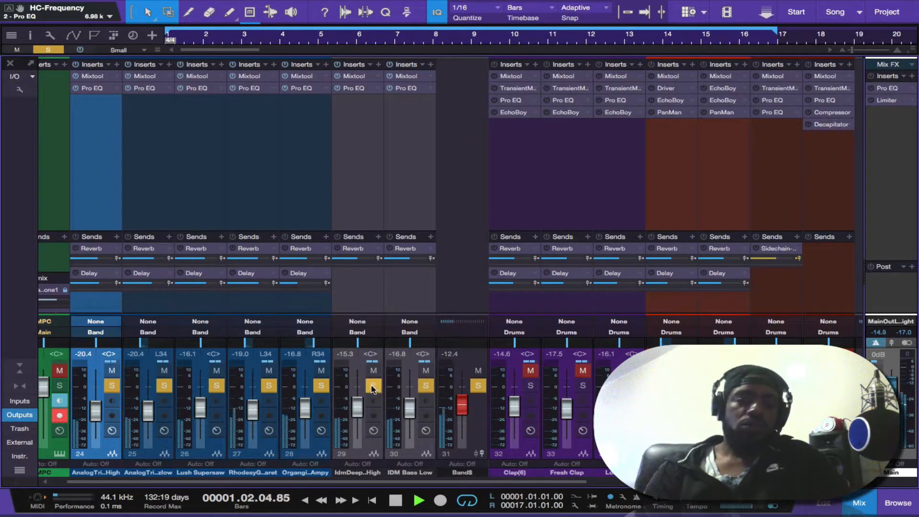
Unsolo the band channels one after another during playback, and solo them all together again through the Band$ bus
click(373, 385)
click(321, 386)
click(269, 385)
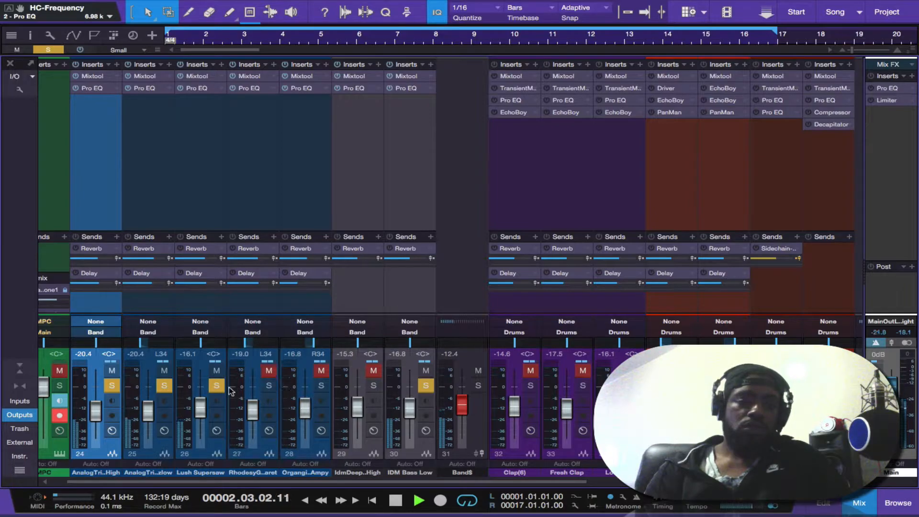
click(217, 385)
click(163, 385)
click(112, 386)
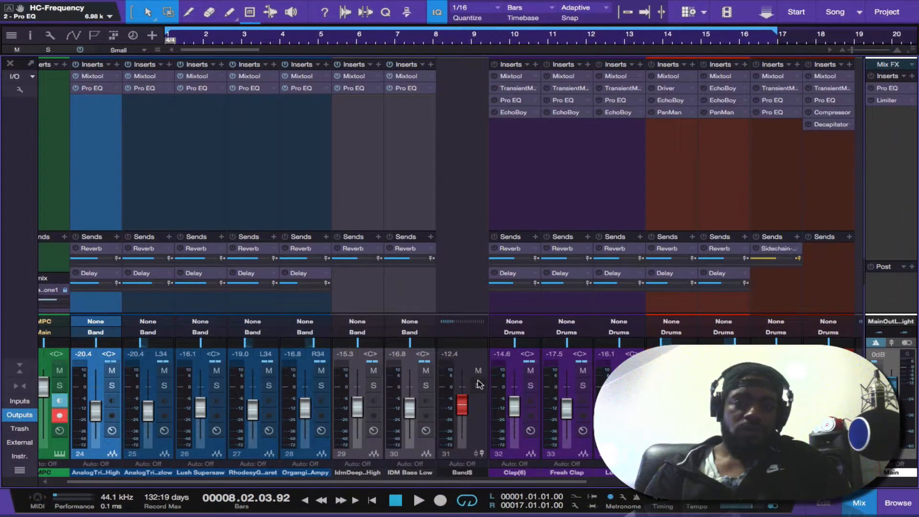
click(478, 385)
Activate all sends on the seven band channels one by one during playback, from Analog Triumphant Stringz High to IDM Bass Low
click(76, 237)
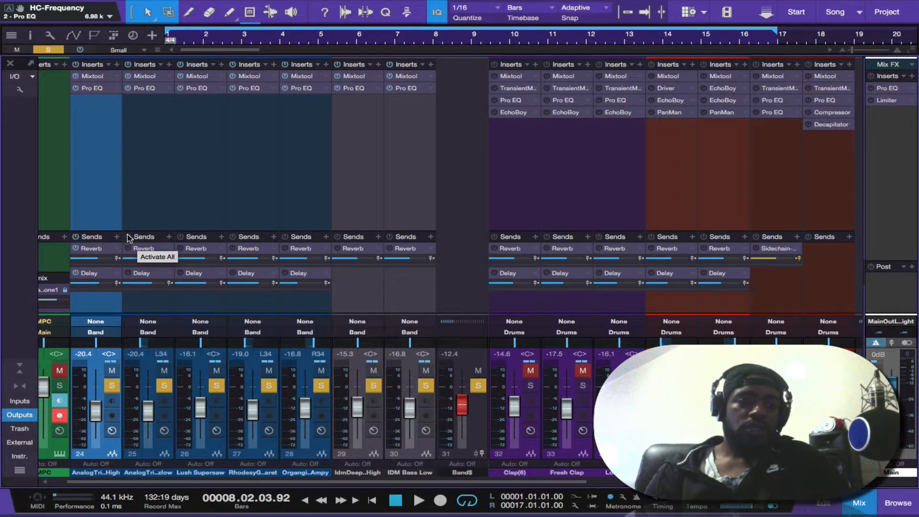
key(space)
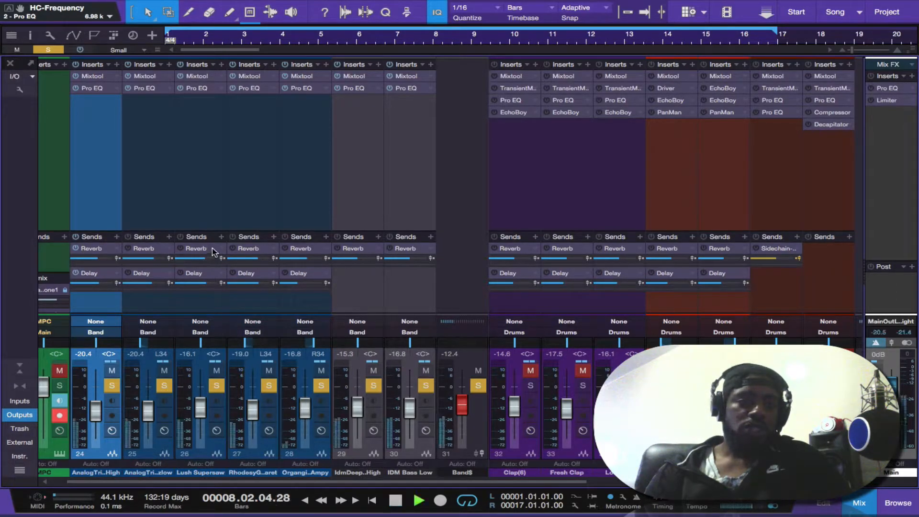
click(128, 237)
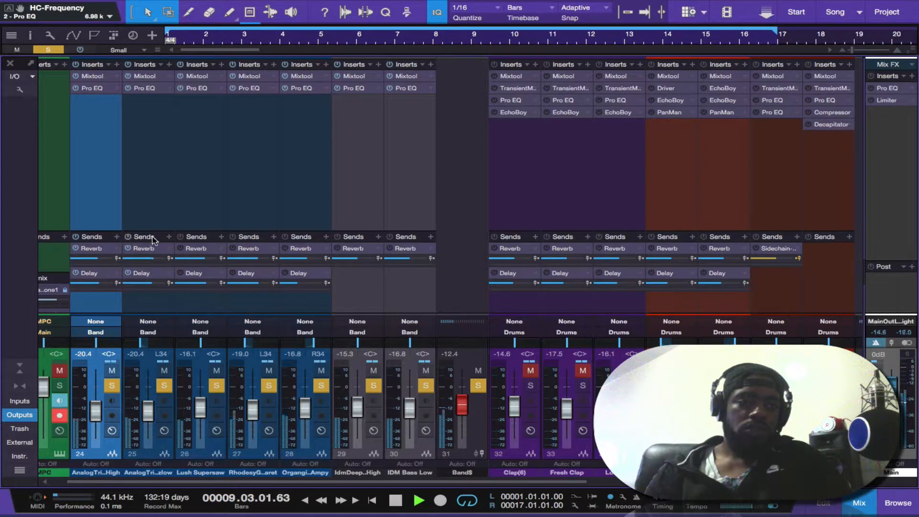
click(180, 237)
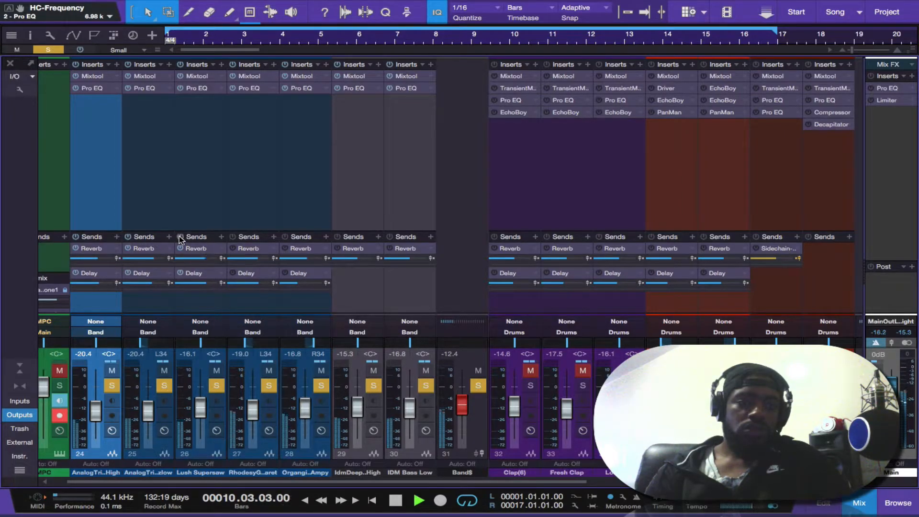
click(233, 237)
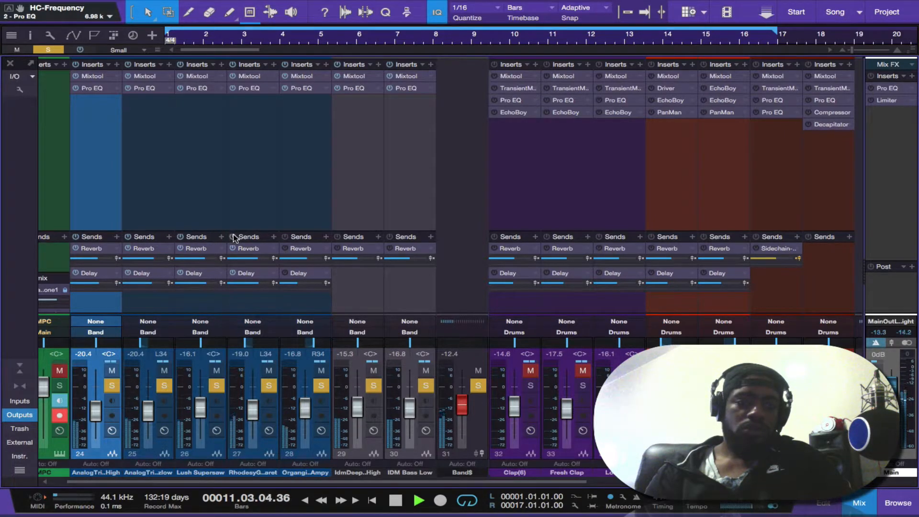
click(286, 237)
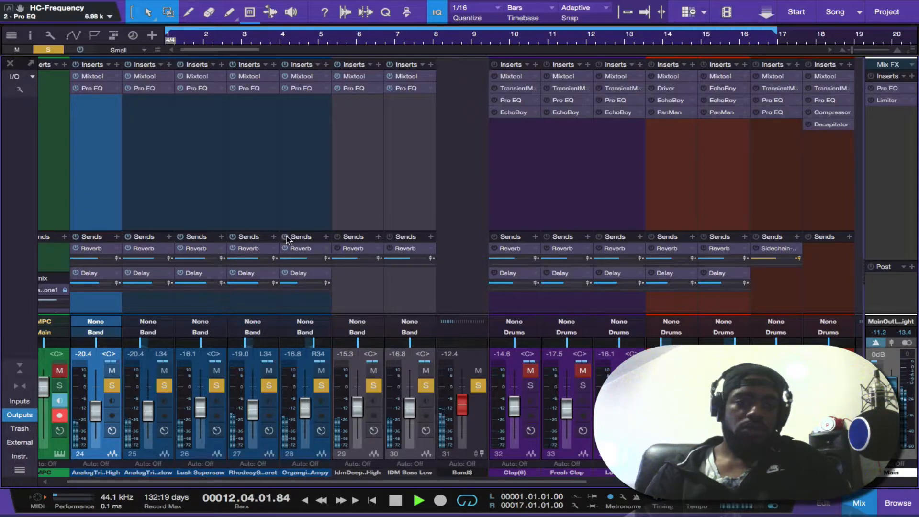
click(338, 236)
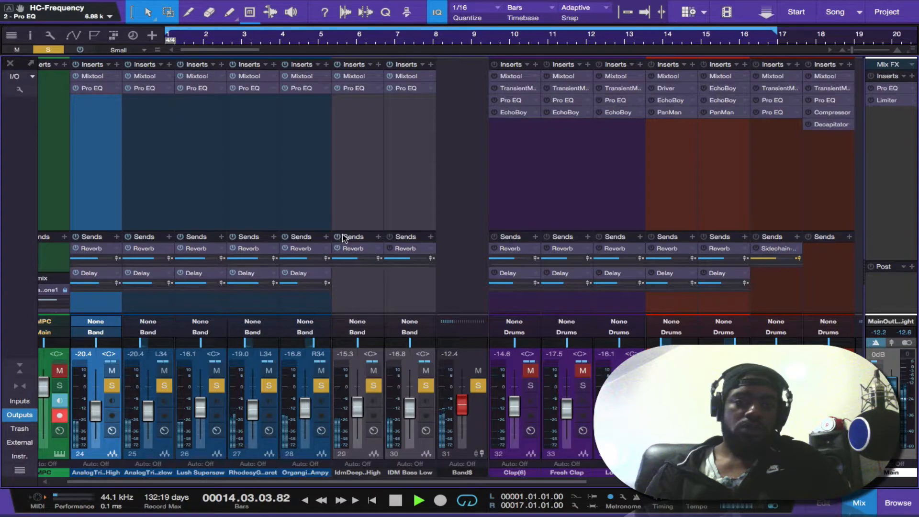
click(390, 237)
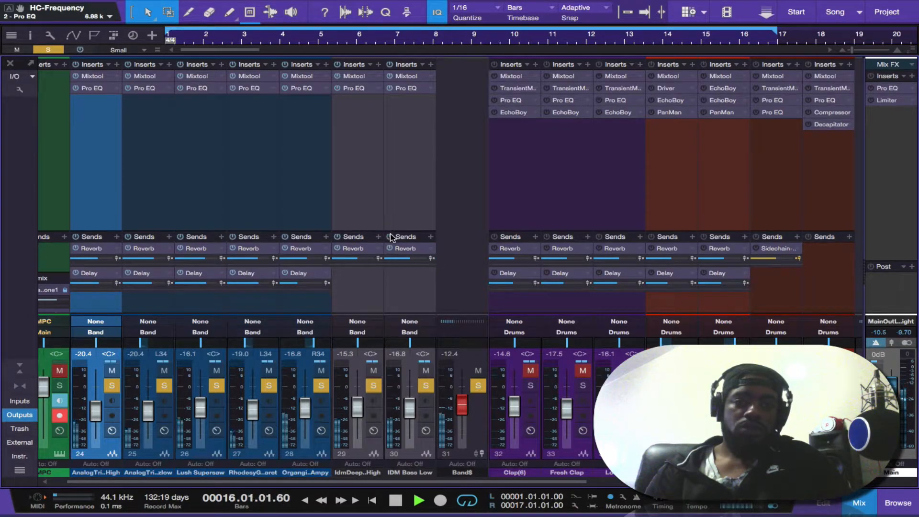
key(space)
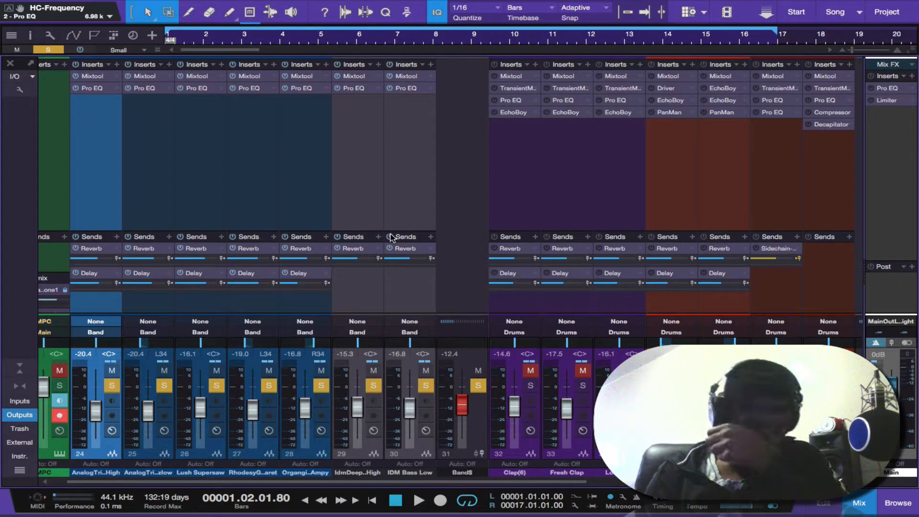
Review Room Reverb on the Reverb channel and Beat Delay on the Delay channel, and activate both channels' inserts
scroll(782, 199, right, 6)
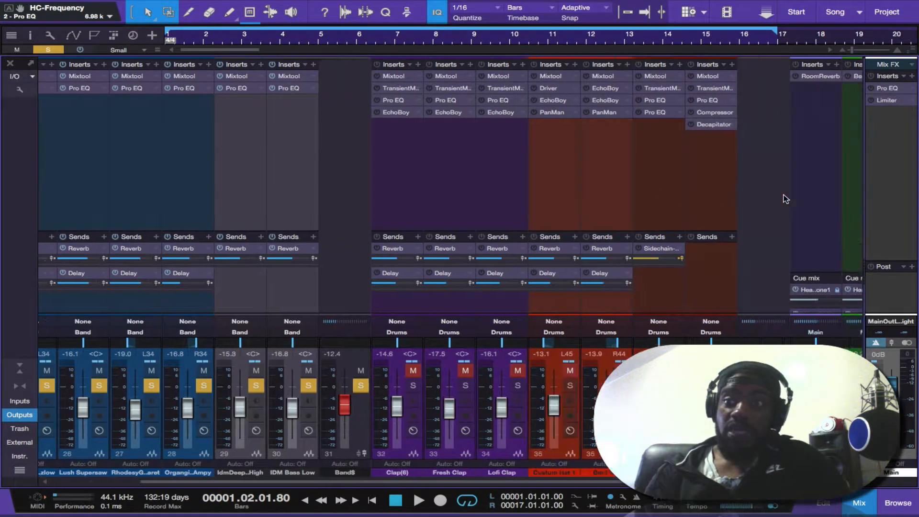
click(616, 76)
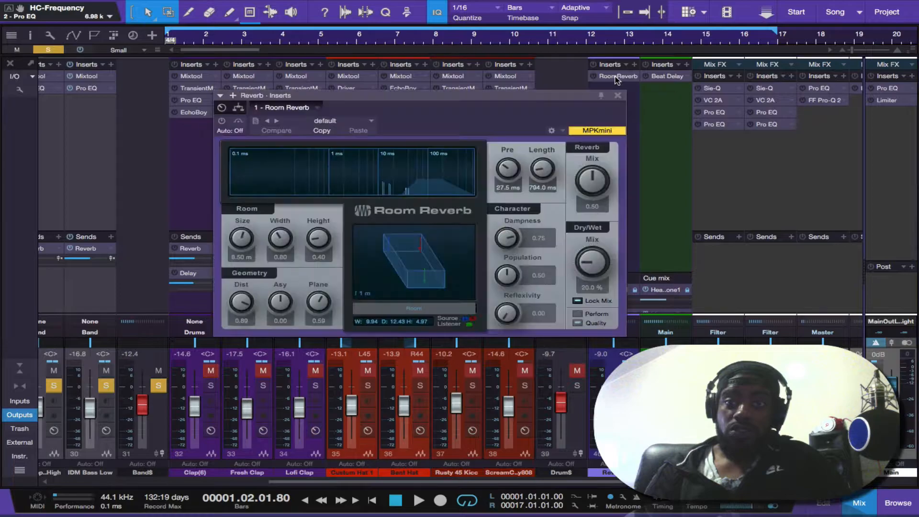
click(570, 83)
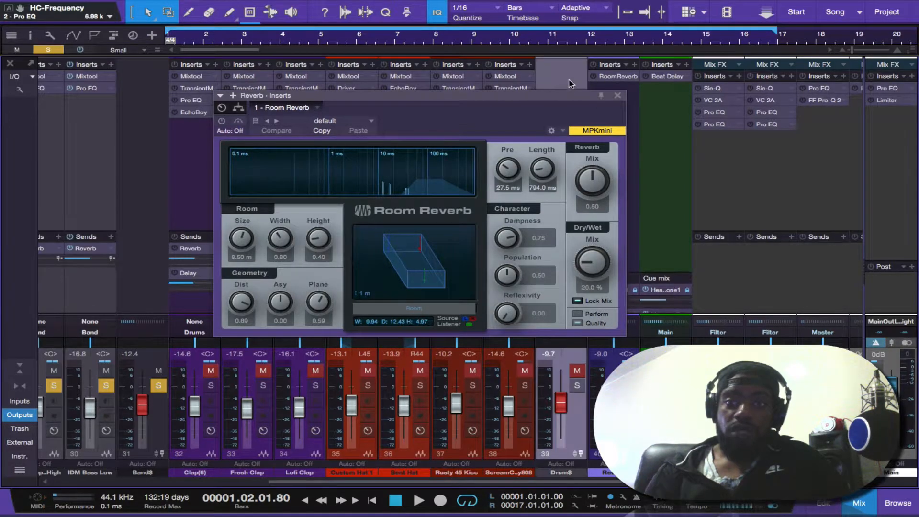
click(667, 76)
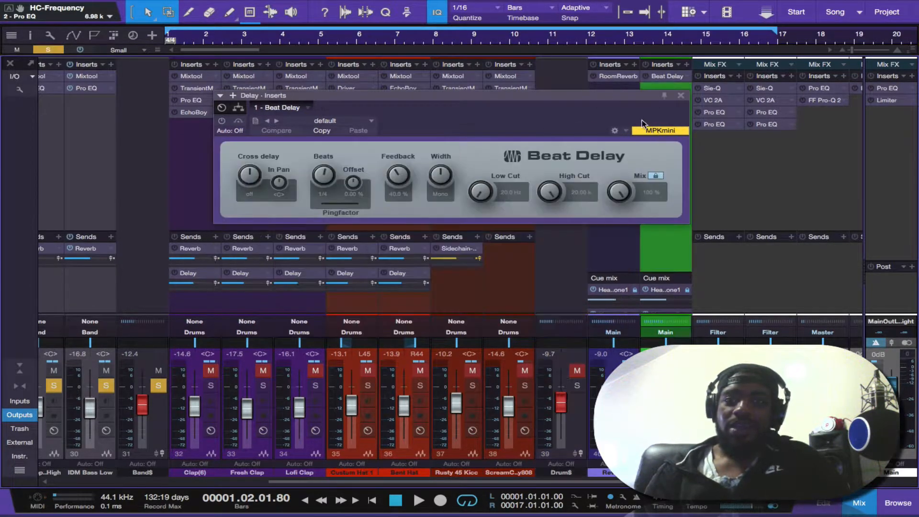
click(678, 96)
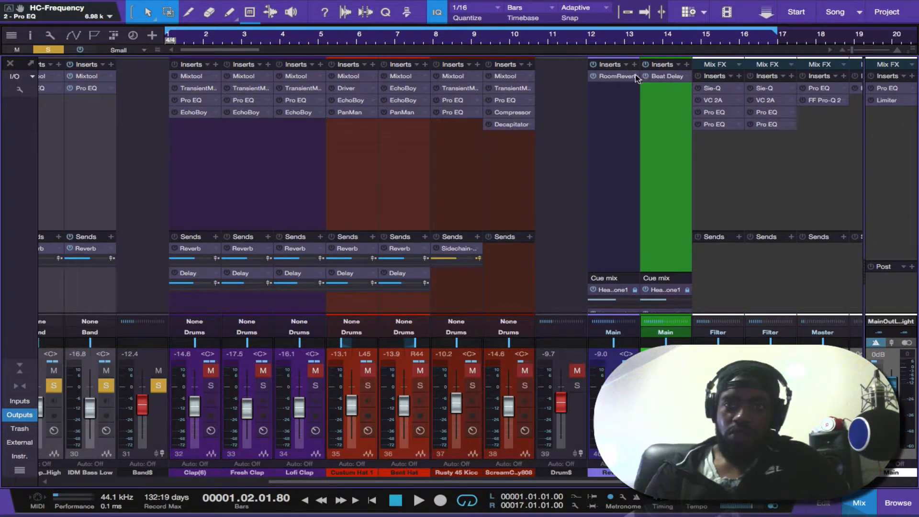
Play the soloed band with both send effects active and examine the Room Reverb and Beat Delay settings
click(395, 500)
key(space)
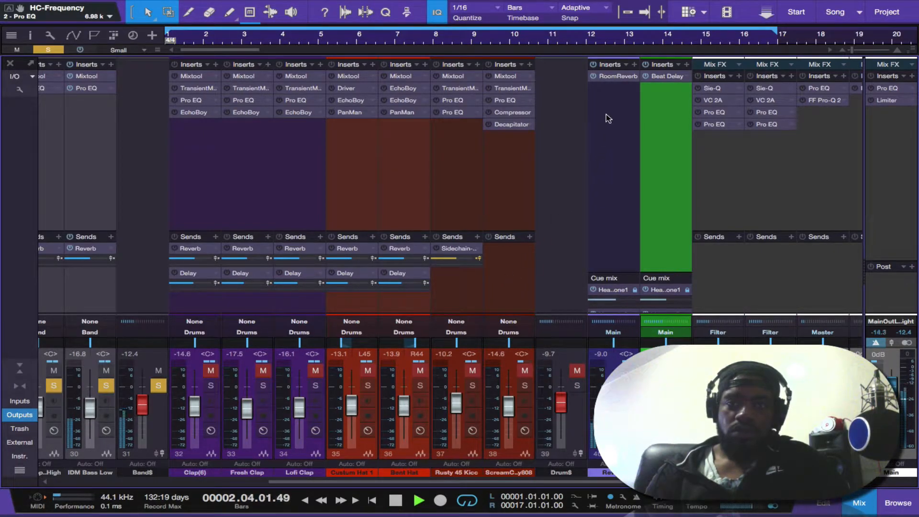
click(611, 78)
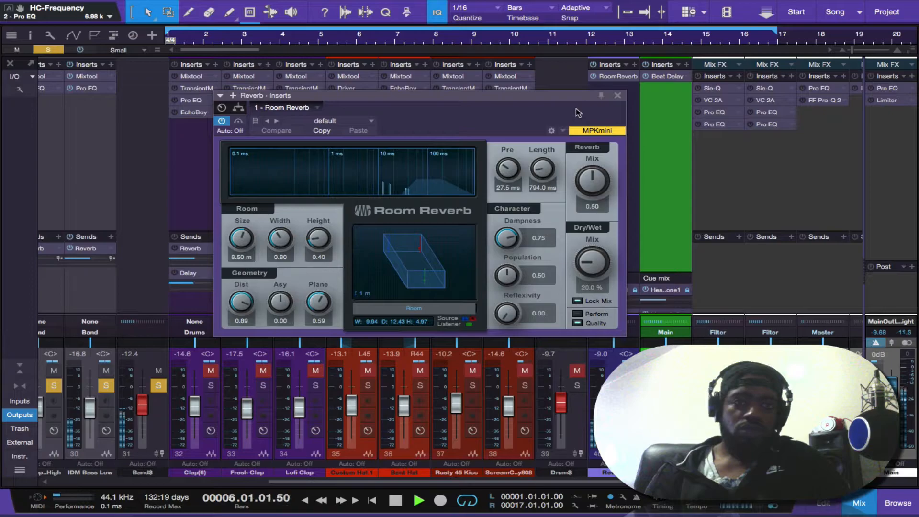
key(space)
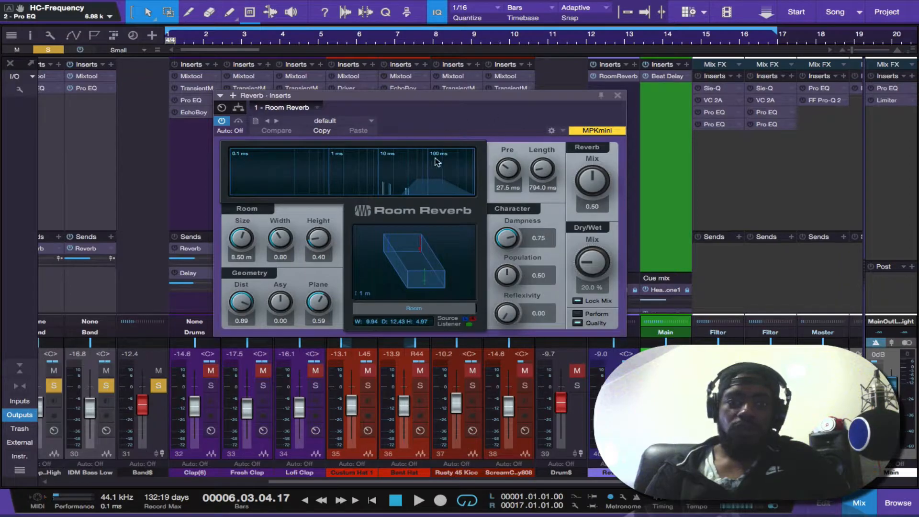
click(658, 77)
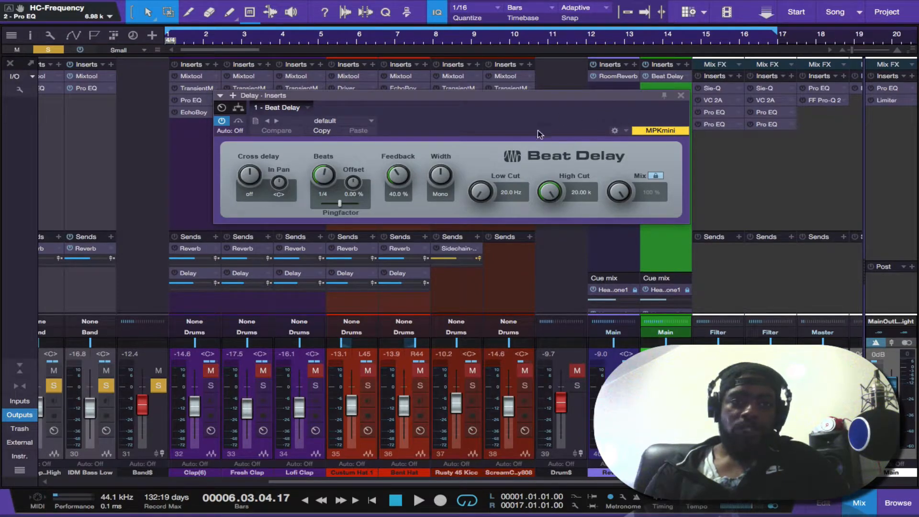
click(681, 95)
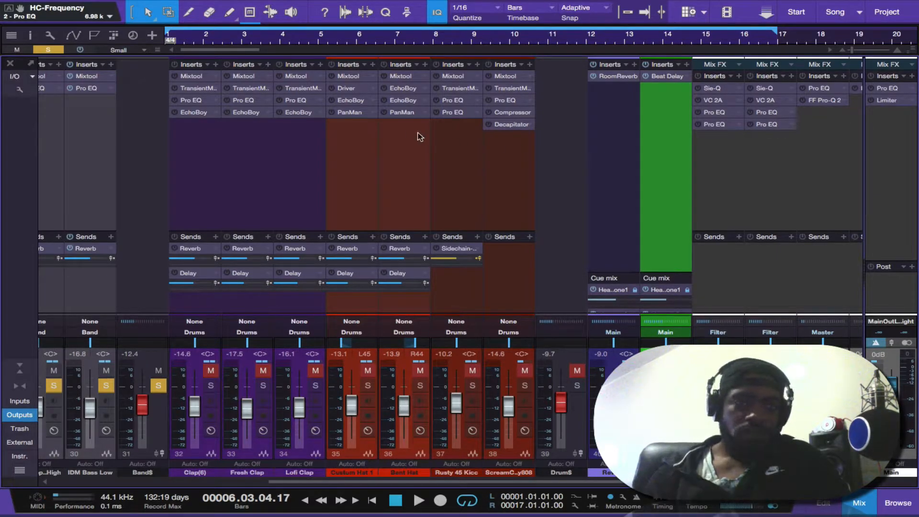
Add Clap(6) to the soloed channels and activate its Mixtool insert during playback
scroll(233, 157, left, 5)
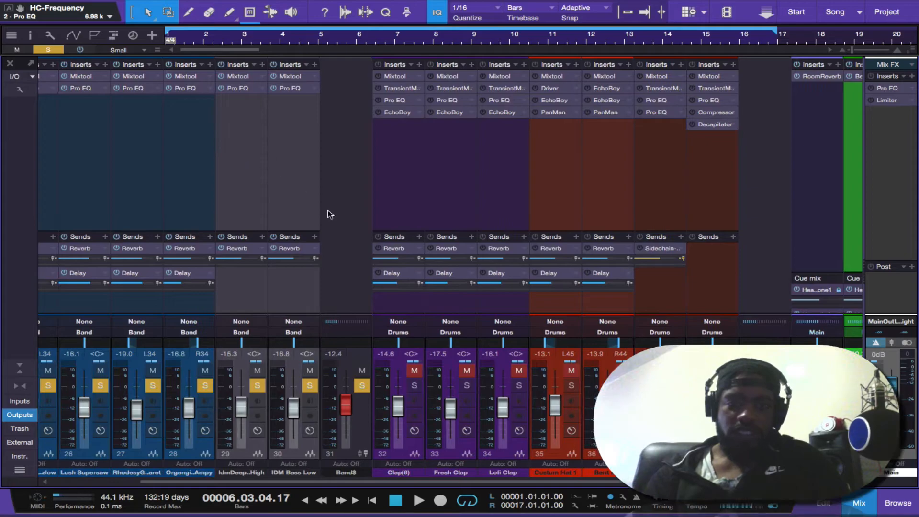
click(413, 385)
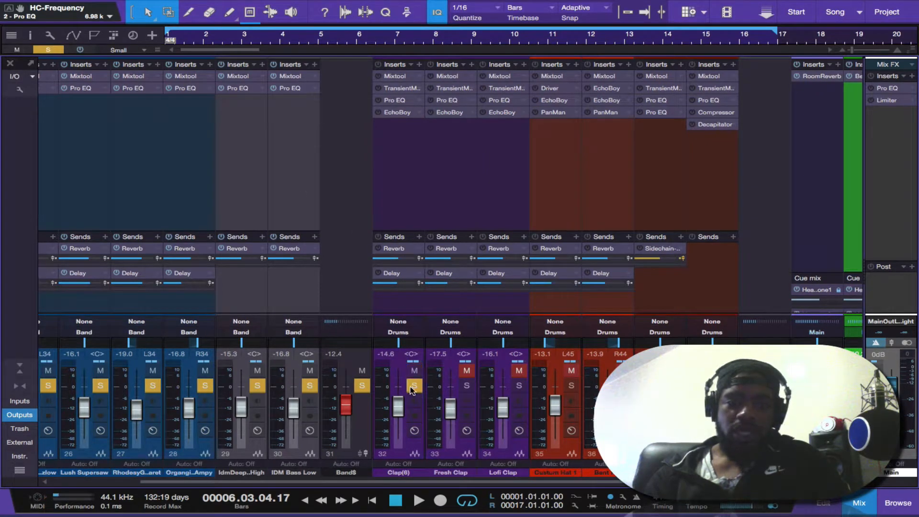
key(space)
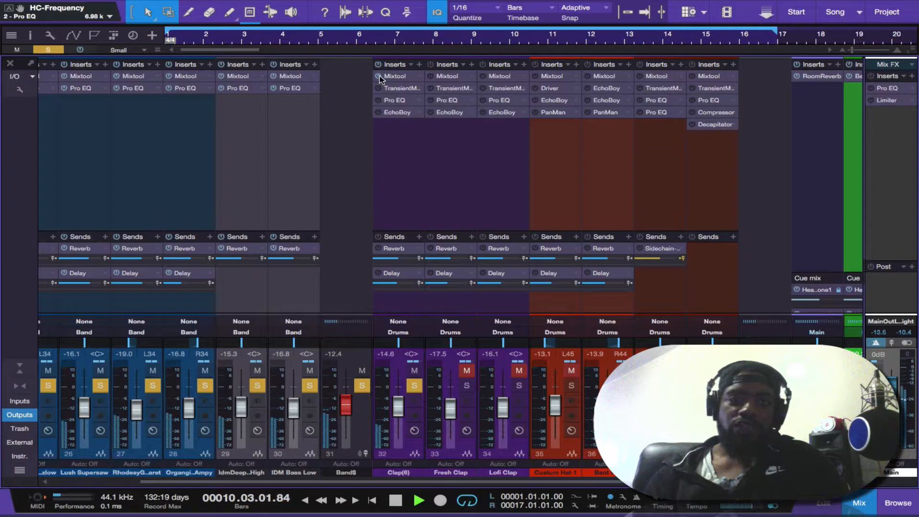
click(402, 91)
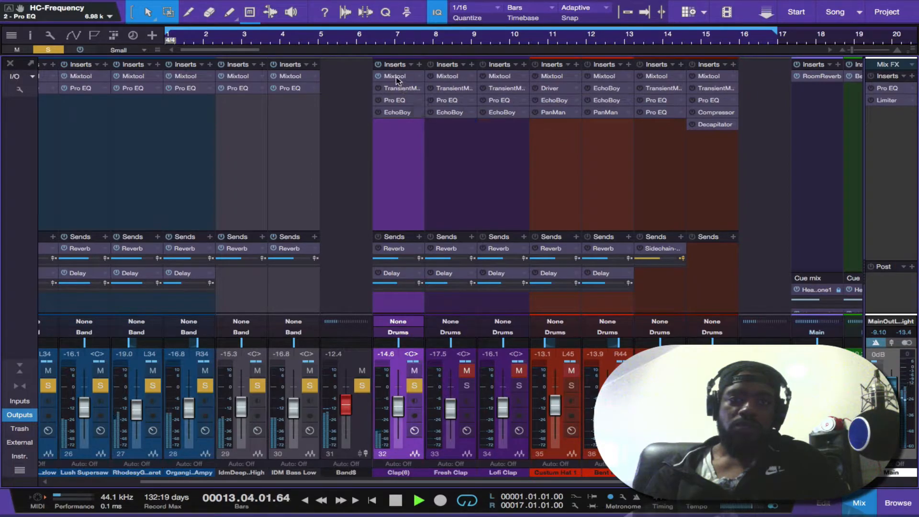
Try gains of -10.84 dB and 0.00 dB in the Clap(6) Mixtool and set the gain to -6.00 dB
double_click(396, 78)
drag(250, 178, 248, 166)
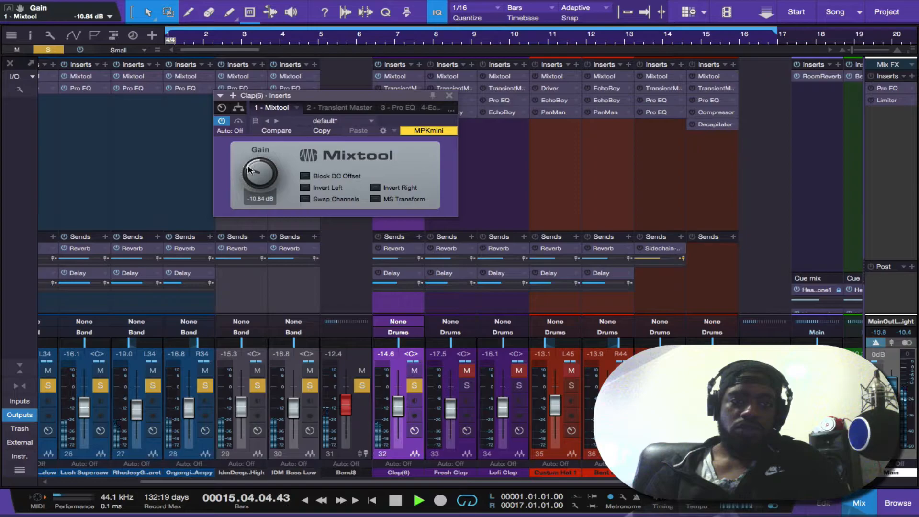
double_click(252, 174)
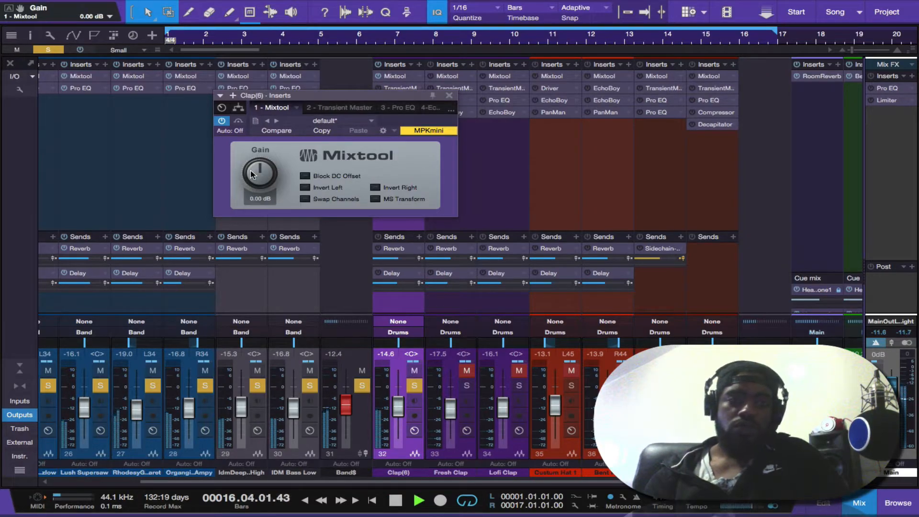
drag(253, 170, 255, 185)
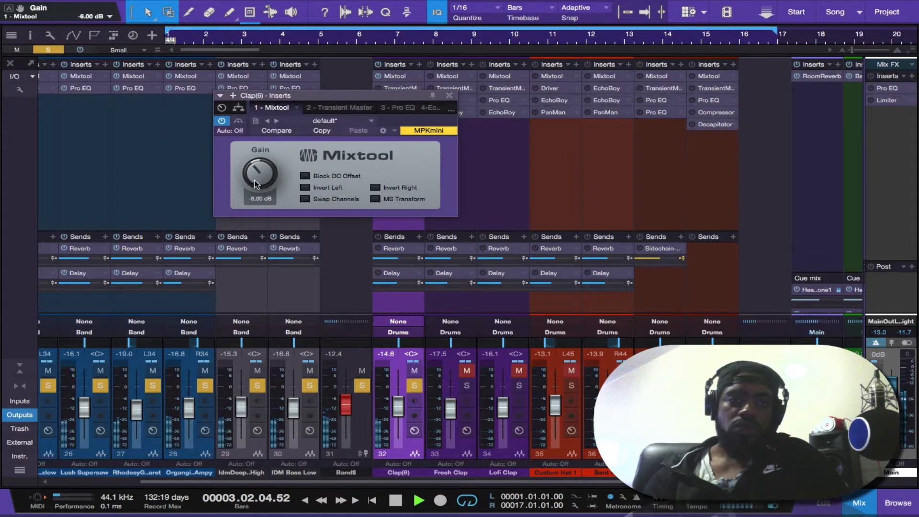
Activate Transient Master on Clap(6) with the gain at 1.0 dB and the sustain at 48.0 %
click(328, 108)
click(222, 121)
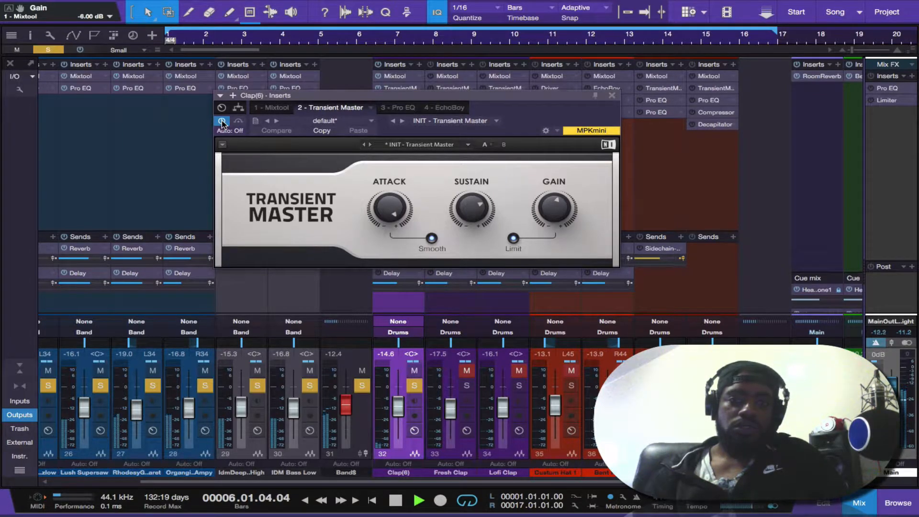
drag(554, 207, 554, 202)
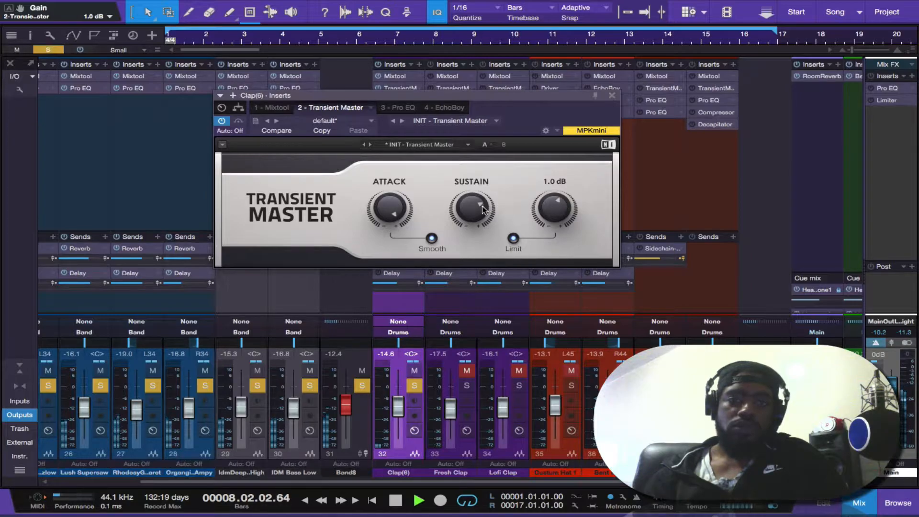
drag(471, 210, 471, 208)
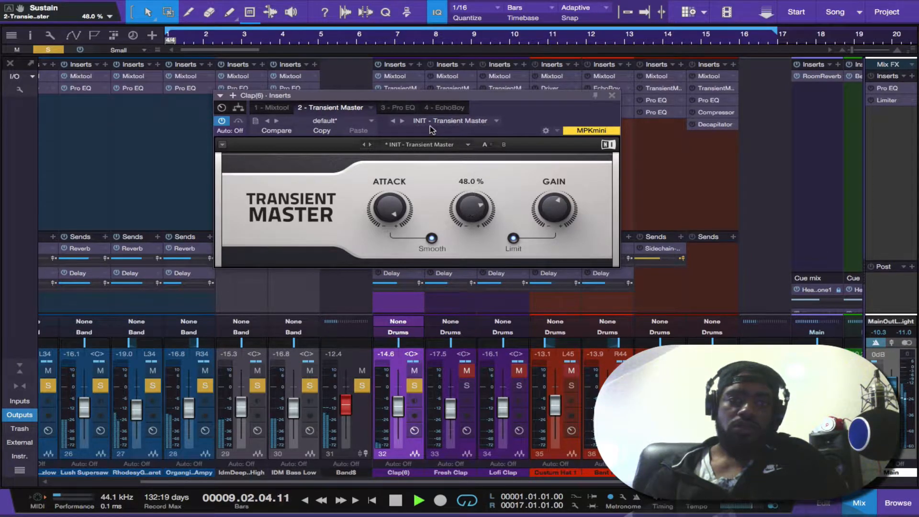
Activate the Pro EQ and EchoBoy inserts on Clap(6) in turn while the beat plays
click(393, 107)
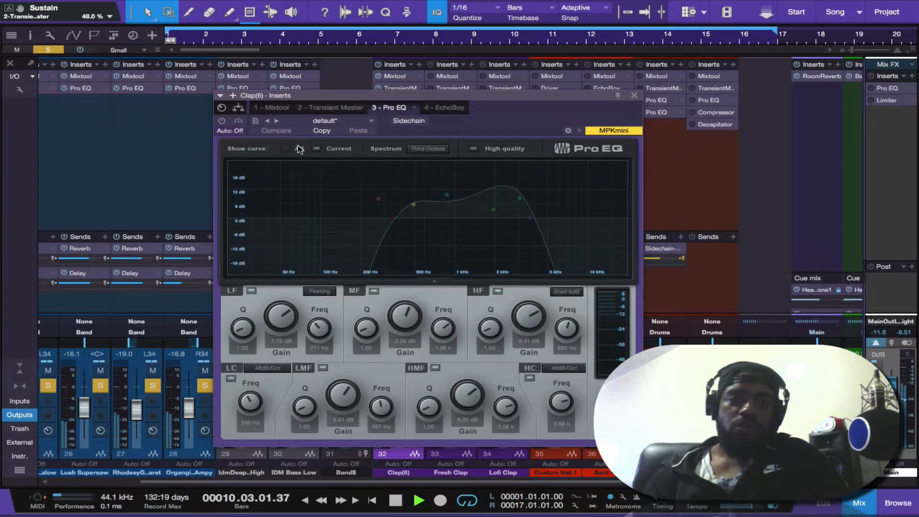
click(221, 121)
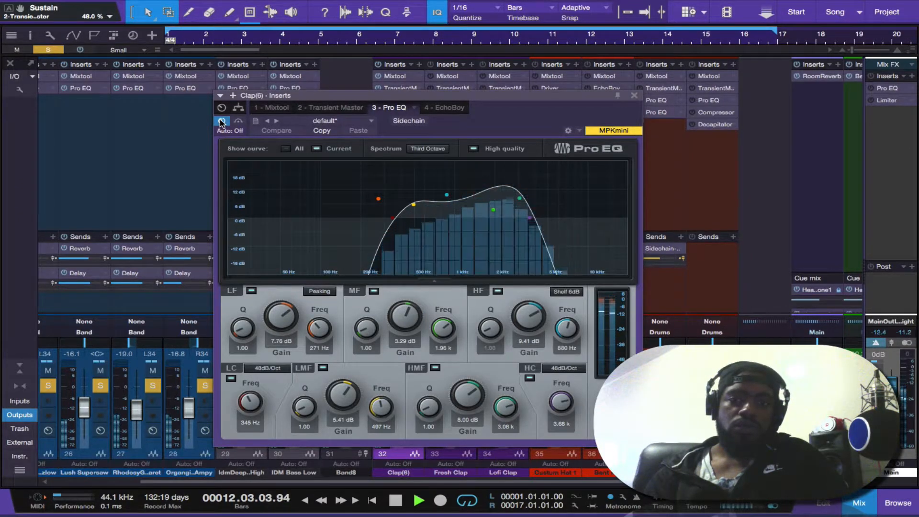
click(445, 108)
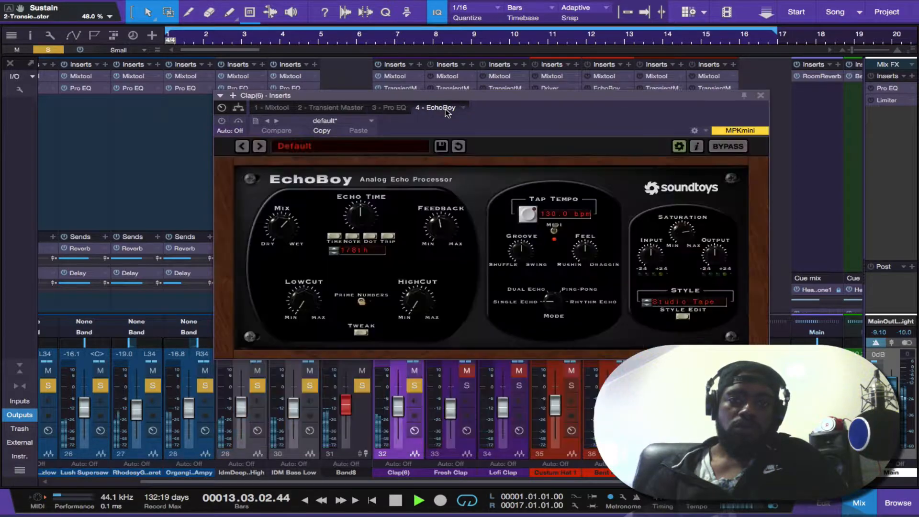
click(221, 123)
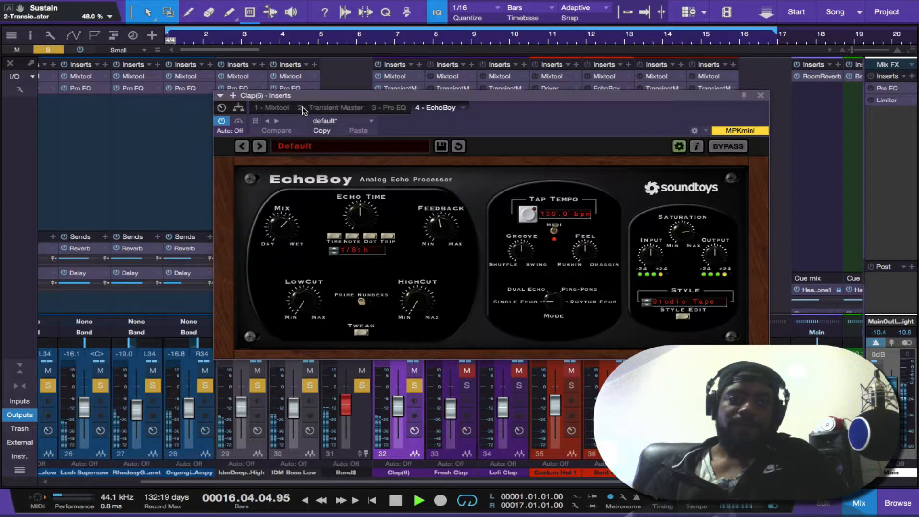
Set the Clap(6) Mixtool gain to -4.56 dB and the channel's volume to -12.4 dB
click(279, 109)
drag(250, 178, 249, 173)
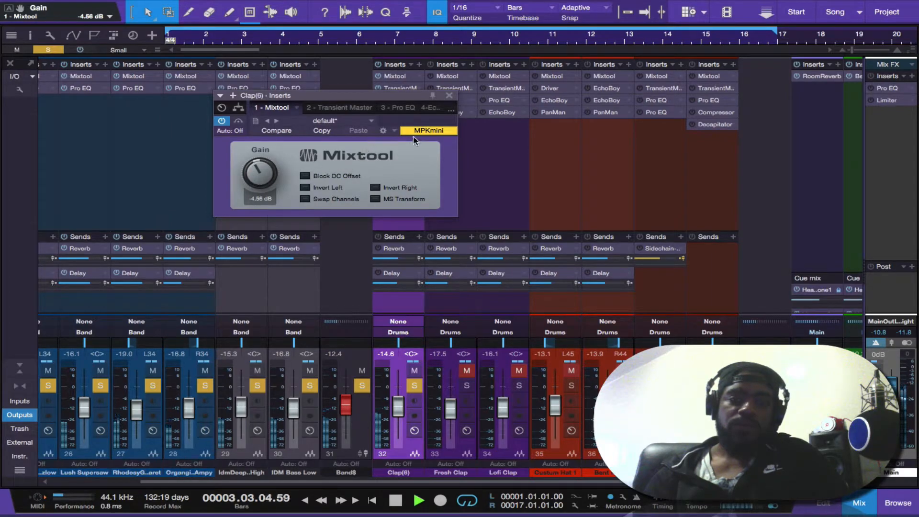
click(448, 96)
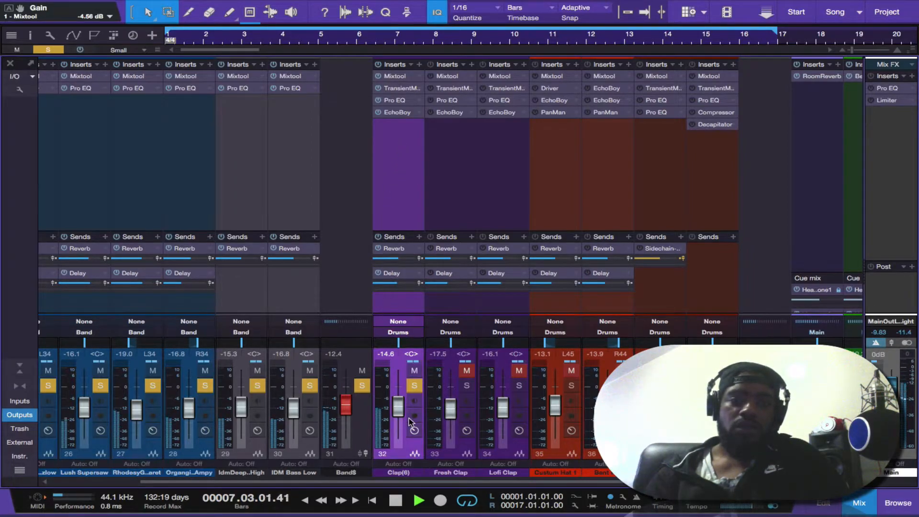
drag(396, 413, 397, 412)
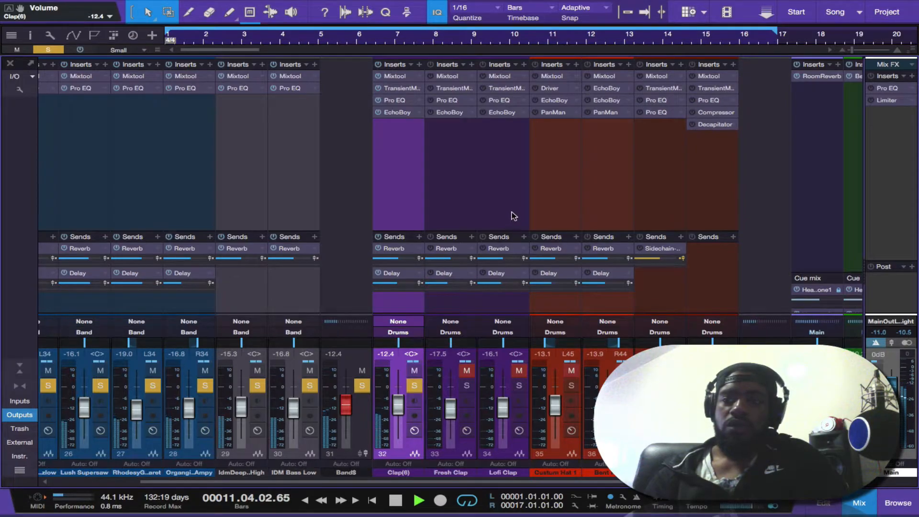
Solo and unmute Fresh Clap, and activate its Mixtool, Transient Master, Pro EQ and EchoBoy inserts
click(467, 385)
click(467, 370)
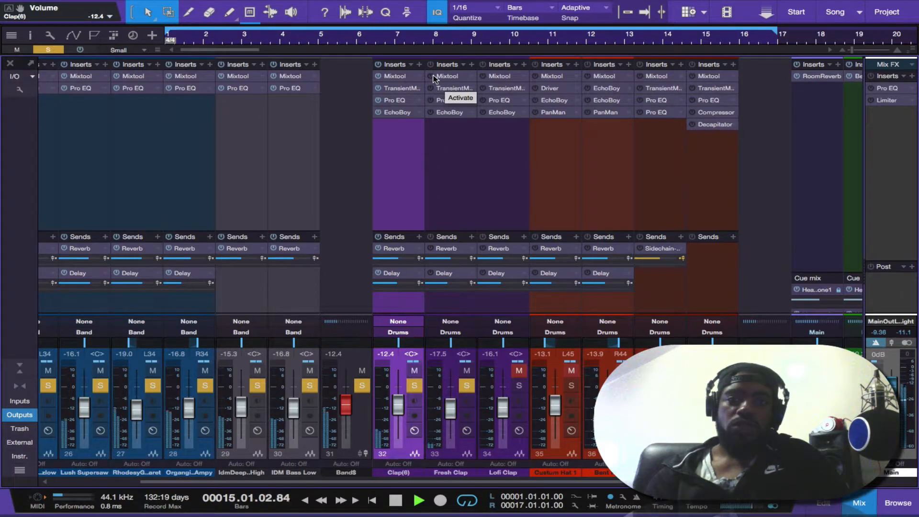
click(430, 91)
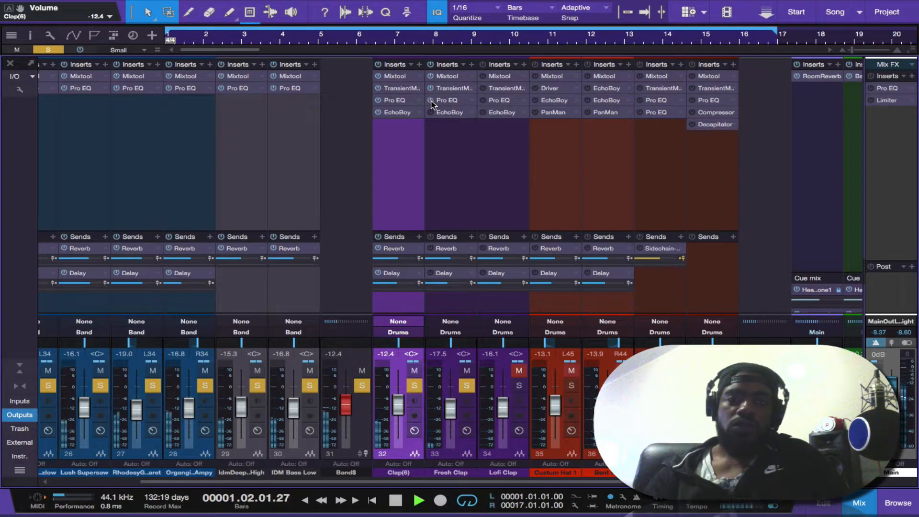
click(430, 113)
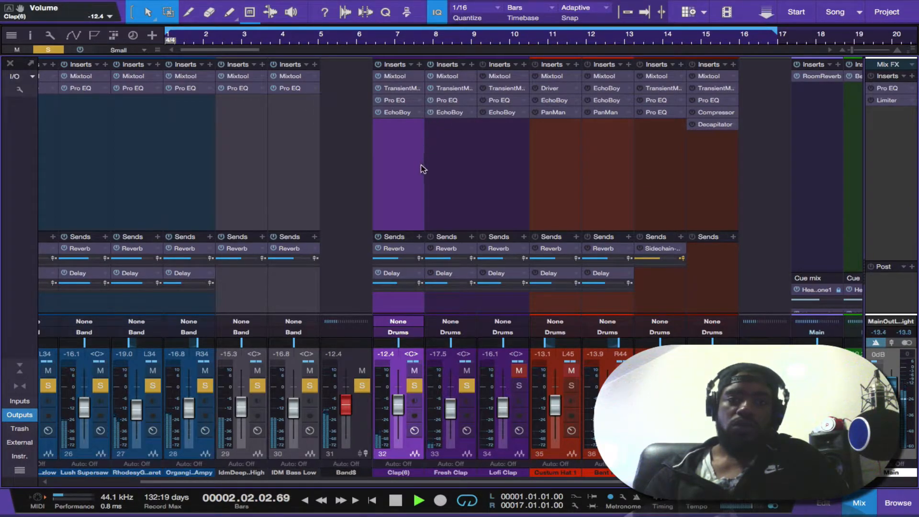
Set the gain in Fresh Clap's Mixtool insert to -10.84 dB
click(450, 76)
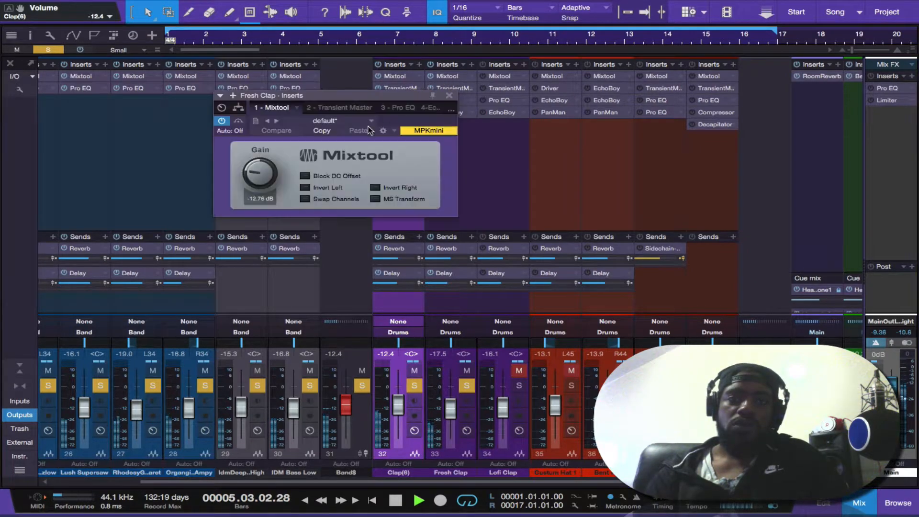
drag(256, 185, 255, 174)
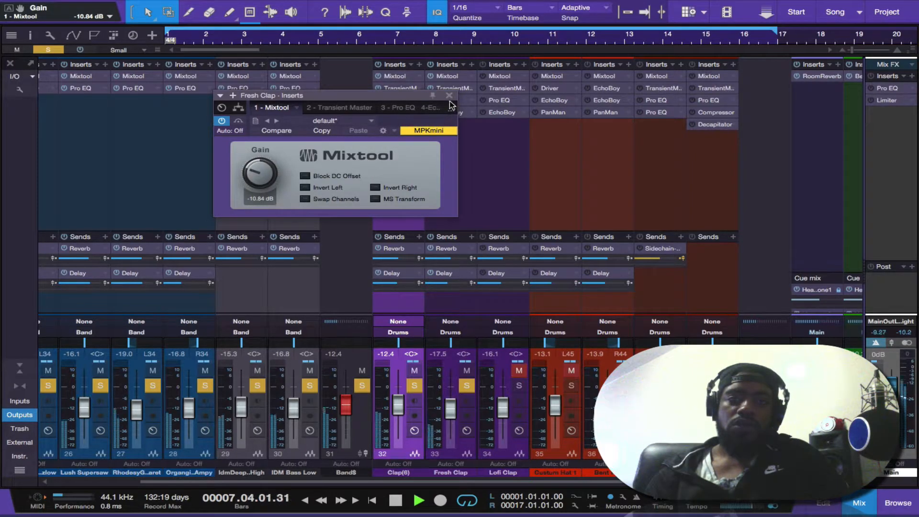
click(450, 97)
Balance the two claps by setting Clap(6)'s volume to -10.3 dB and Fresh Clap's to -11.0 dB, after trying Fresh Clap at -13.9 dB
drag(452, 415, 453, 410)
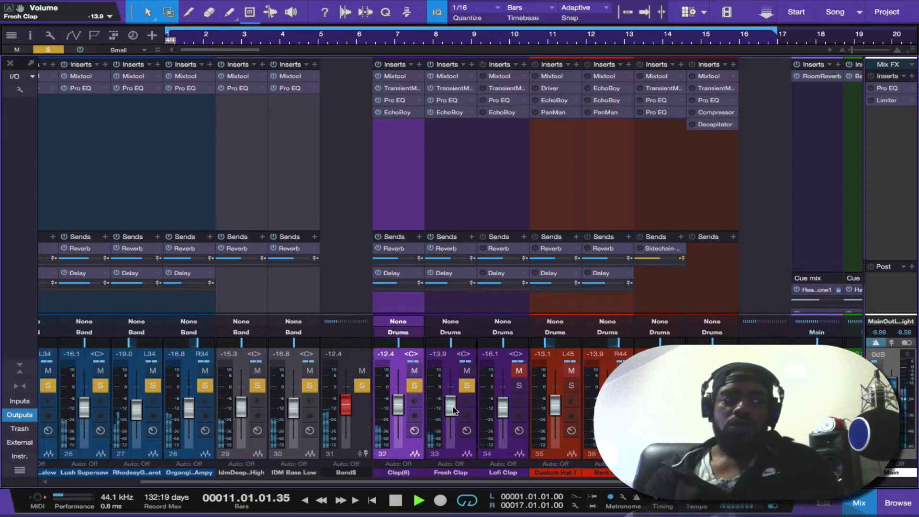
drag(398, 406, 398, 403)
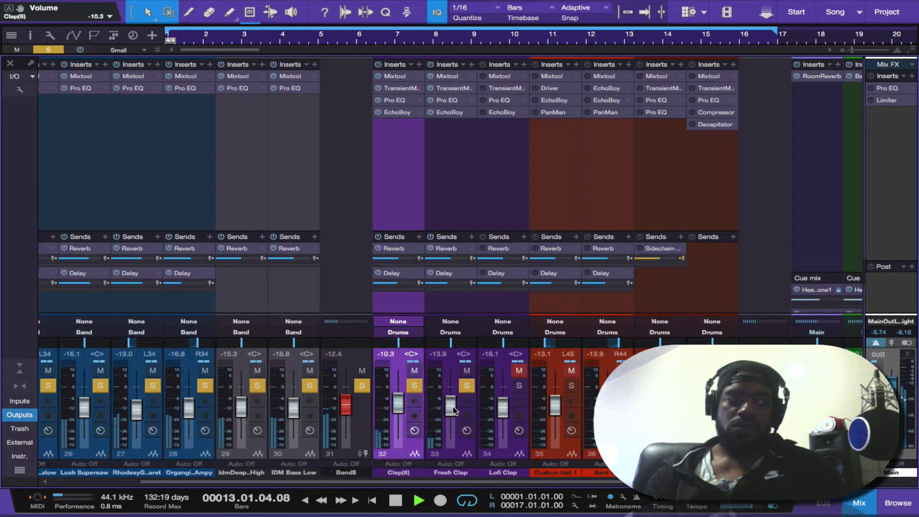
click(454, 411)
drag(453, 411, 453, 407)
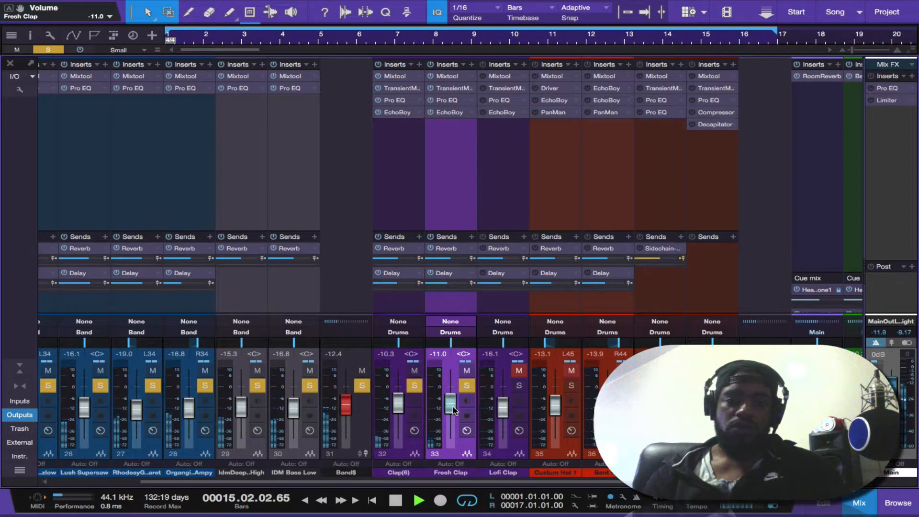
Activate the Driver and EchoBoy inserts on Custum Hat 1 in turn while the beat plays
key(Right)
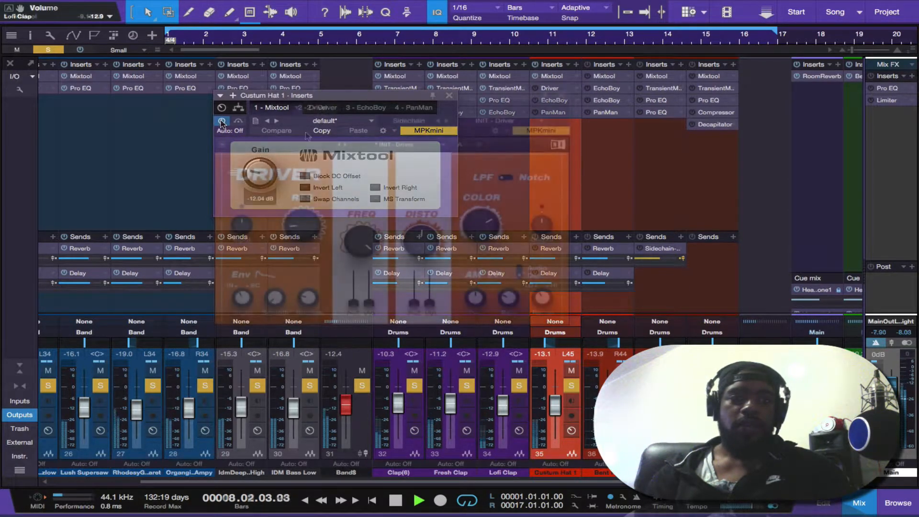
click(221, 121)
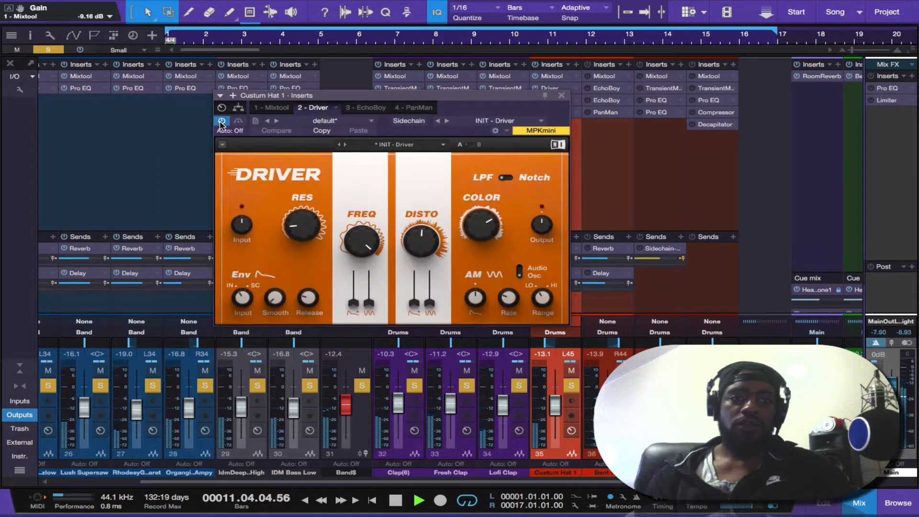
click(368, 108)
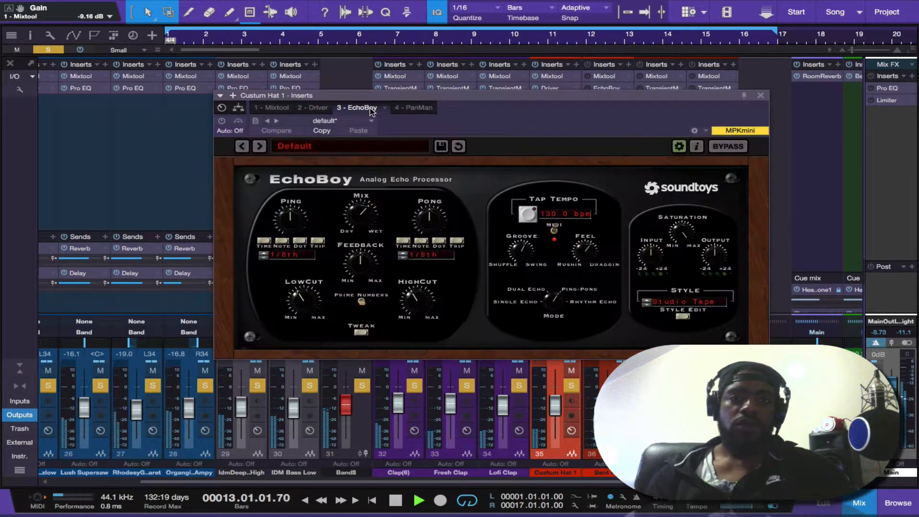
click(222, 121)
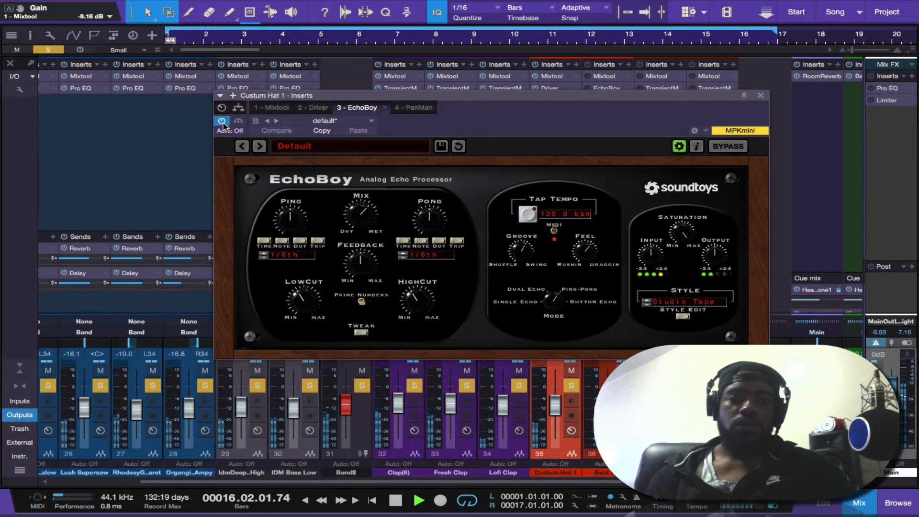
Stop playback, activate the PanMan insert on Custum Hat 1, and restart the beat
key(space)
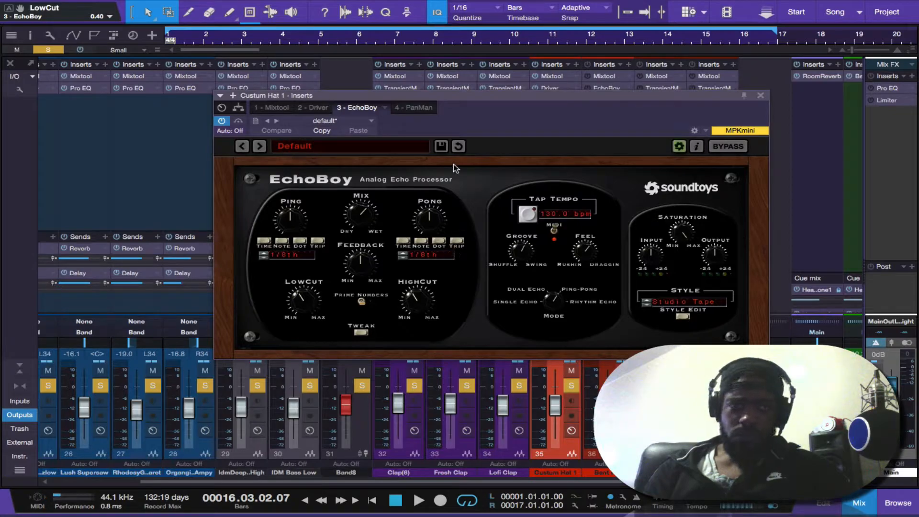
click(421, 108)
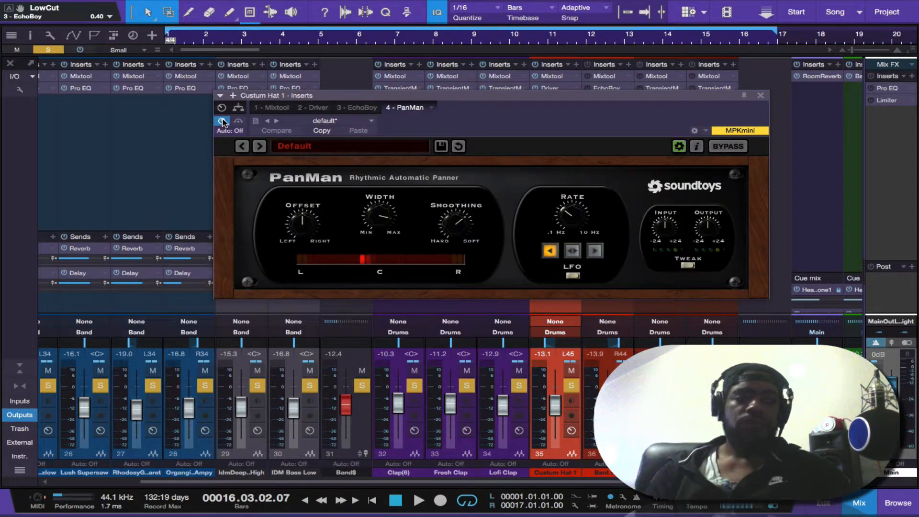
key(space)
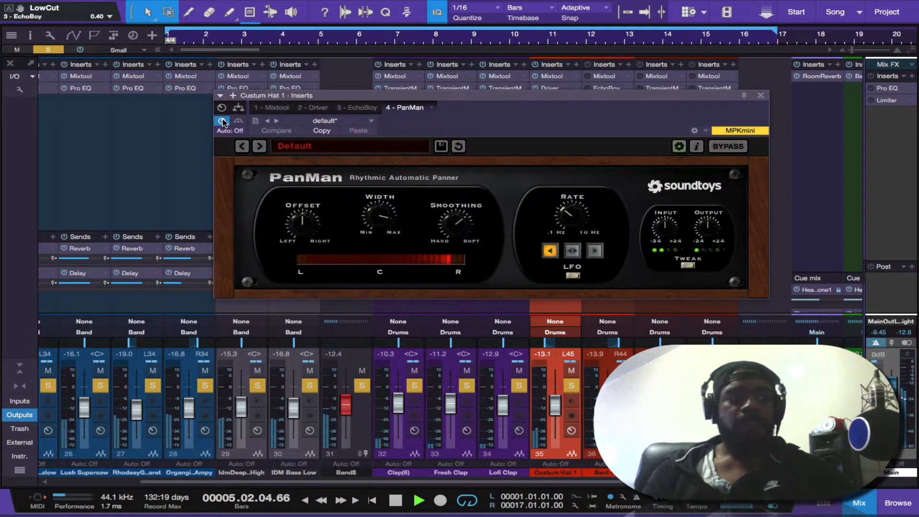
Activate the Mixtool, both EchoBoy inserts and PanMan on Bent Hat in turn during playback
key(Right)
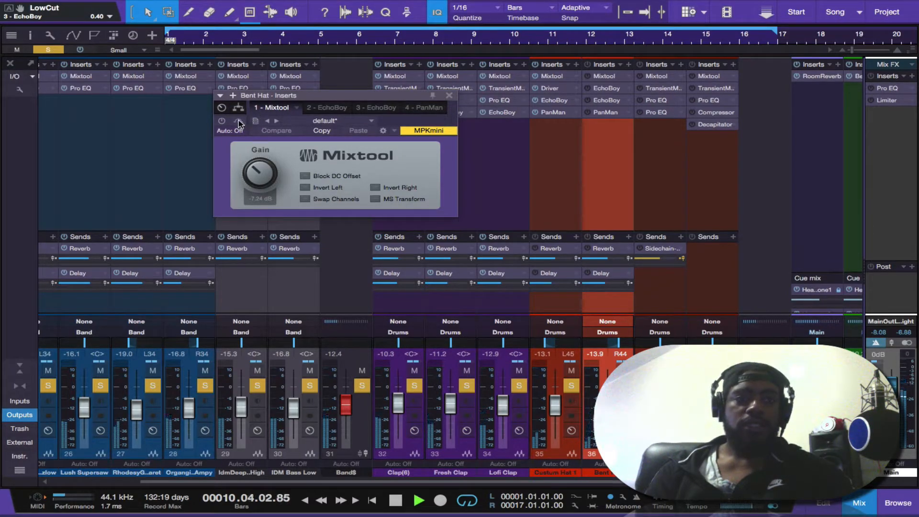
click(221, 121)
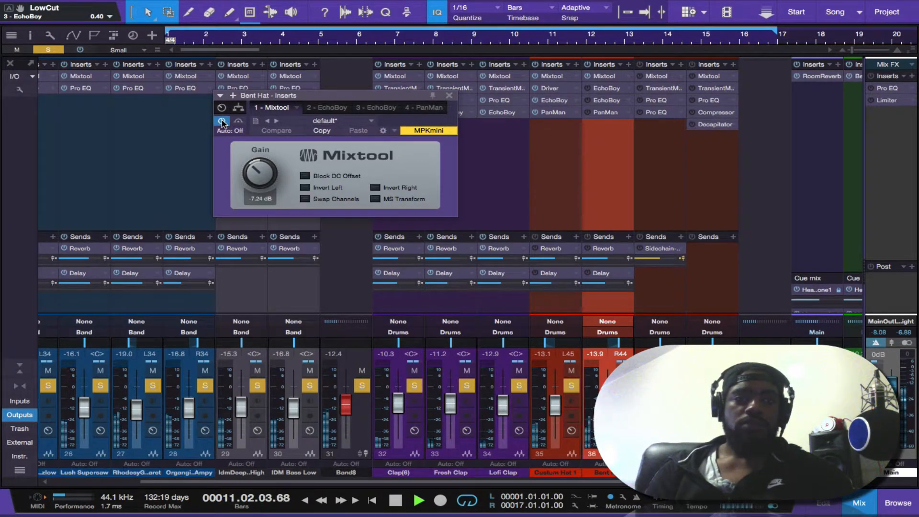
click(325, 108)
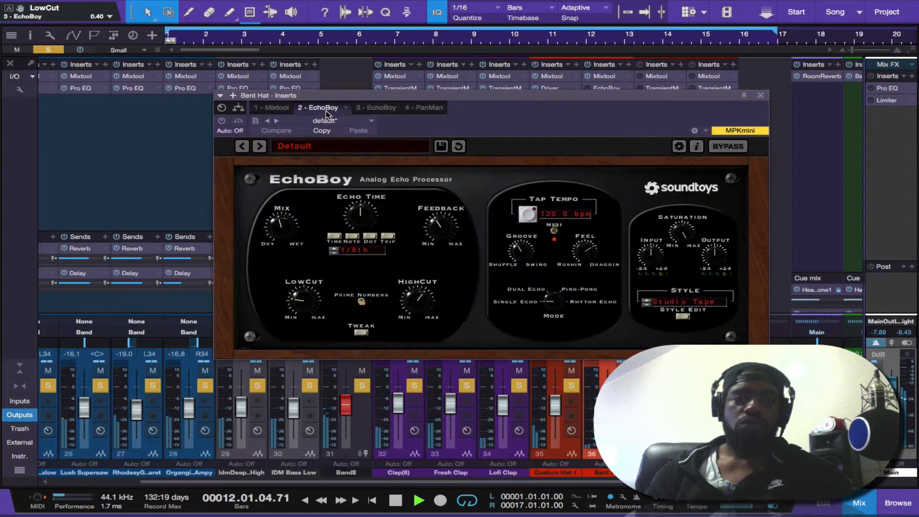
click(222, 121)
click(370, 107)
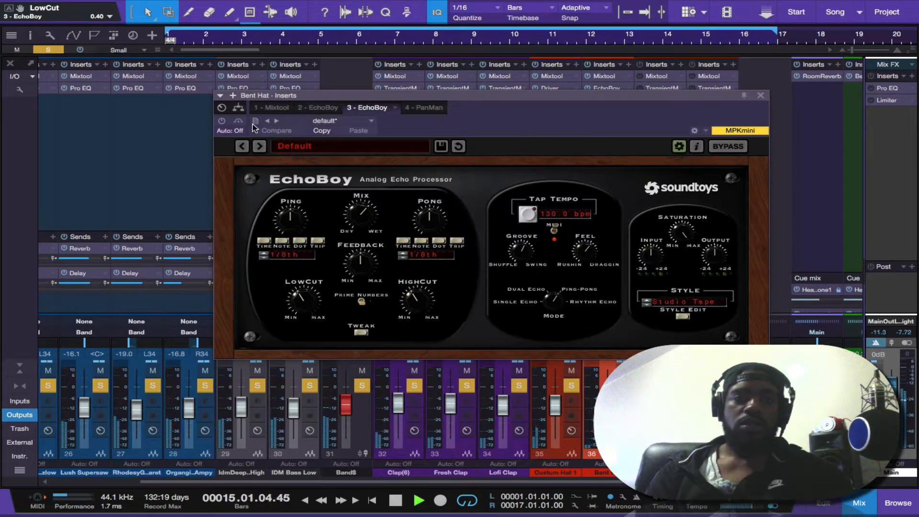
click(223, 122)
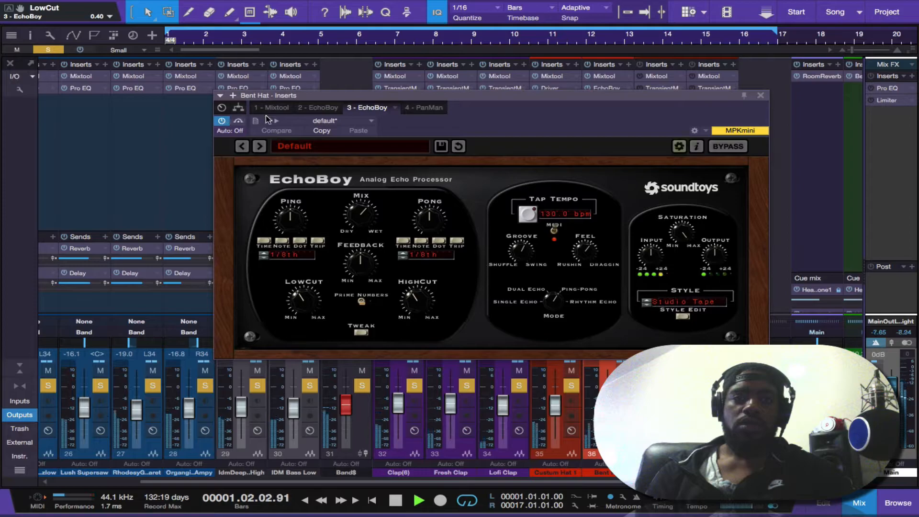
click(420, 107)
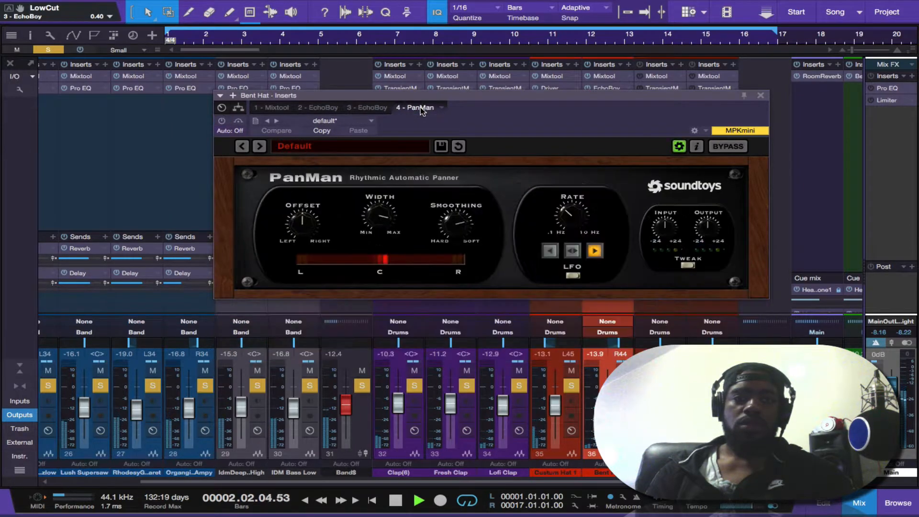
click(222, 123)
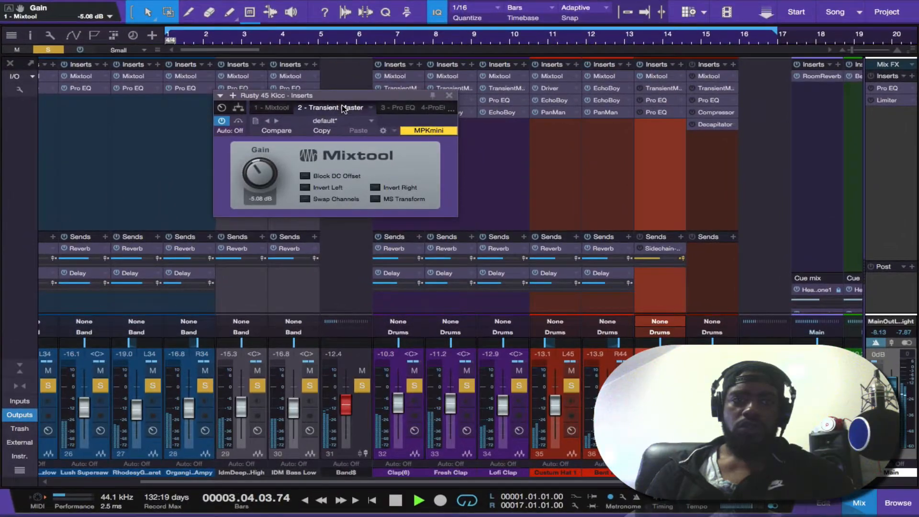
Activate Transient Master and the first Pro EQ on Rusty 45 Kicc while the beat plays
click(350, 118)
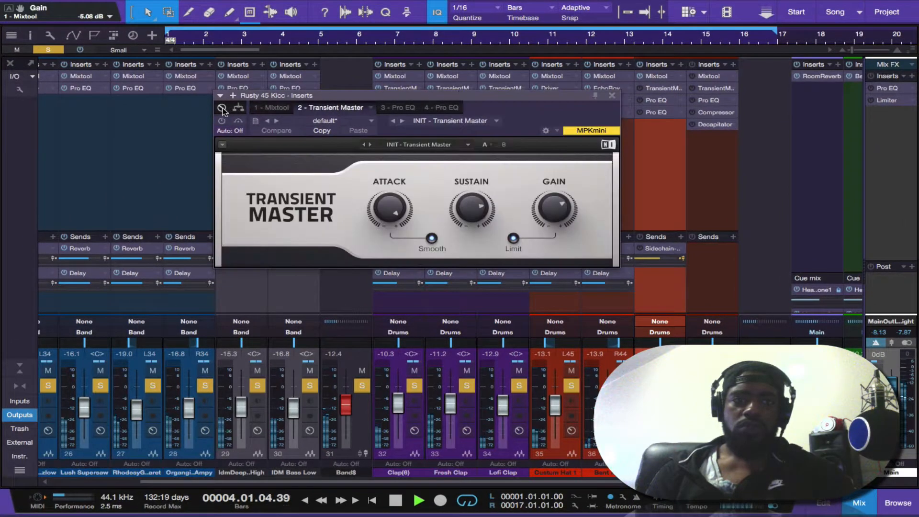
click(222, 121)
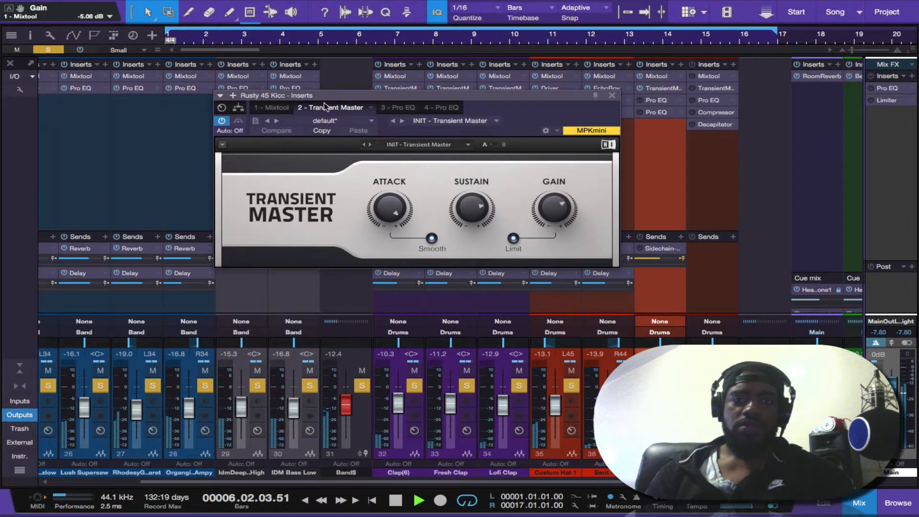
click(400, 109)
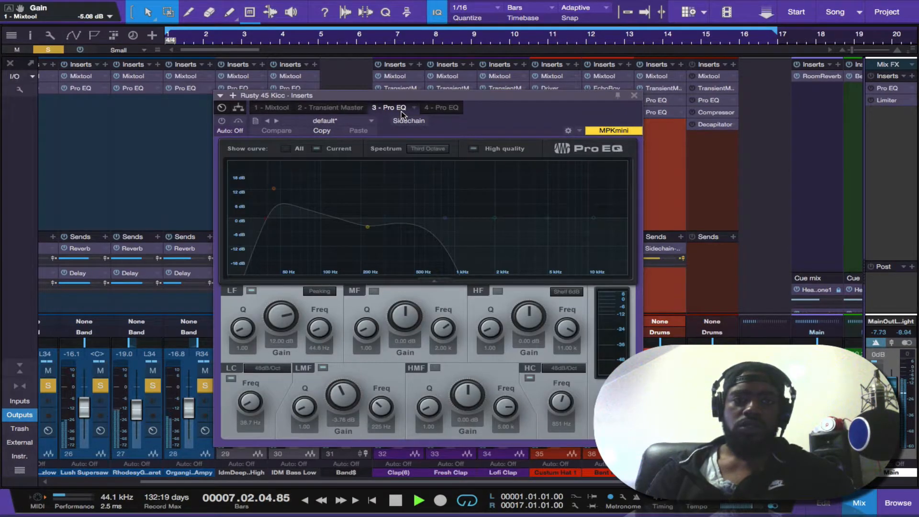
click(222, 122)
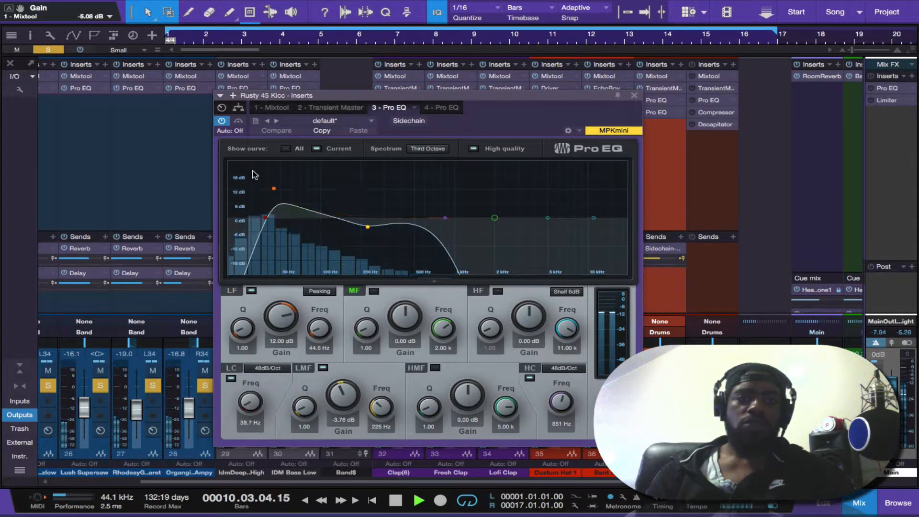
Inspect the low-frequency boost and low-cut points in the first Pro EQ on Rusty 45 Kicc
click(273, 190)
click(265, 218)
click(274, 190)
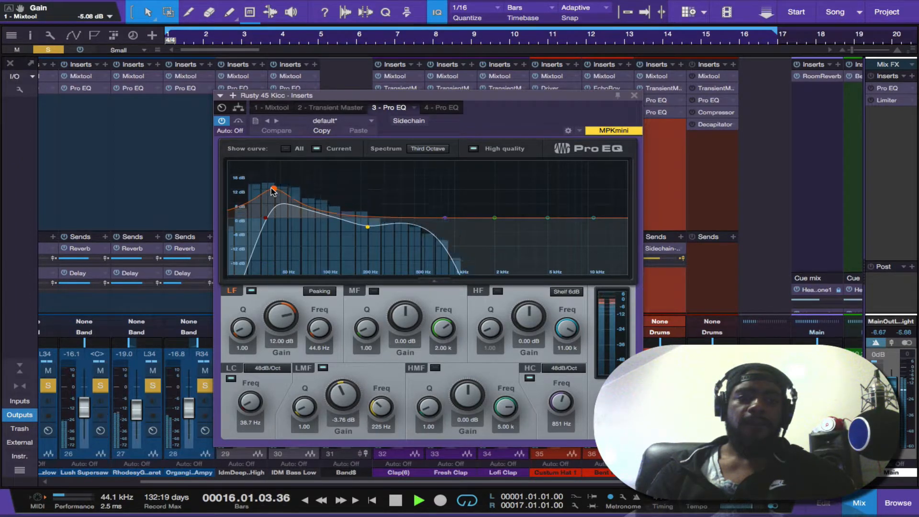
Activate the second Pro EQ on Rusty 45 Kicc, compare the kick with it off and on, and close the insert window
click(438, 108)
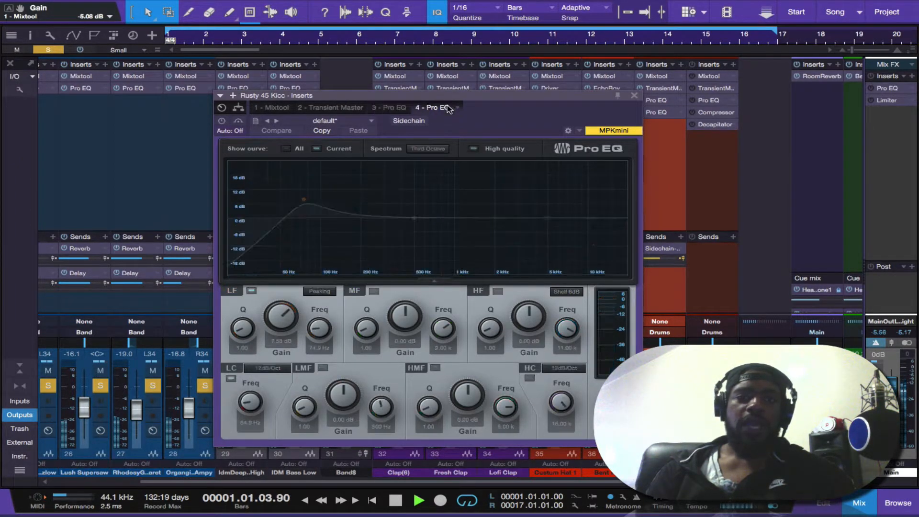
click(222, 121)
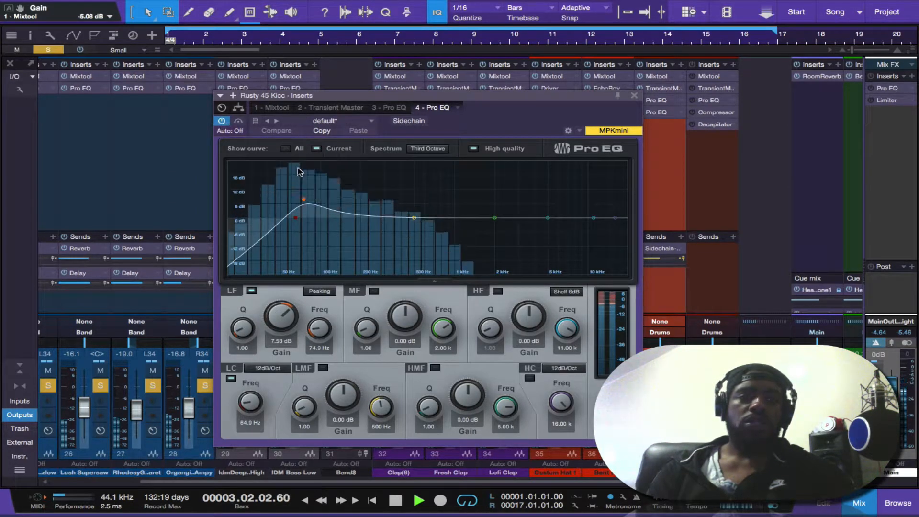
click(221, 121)
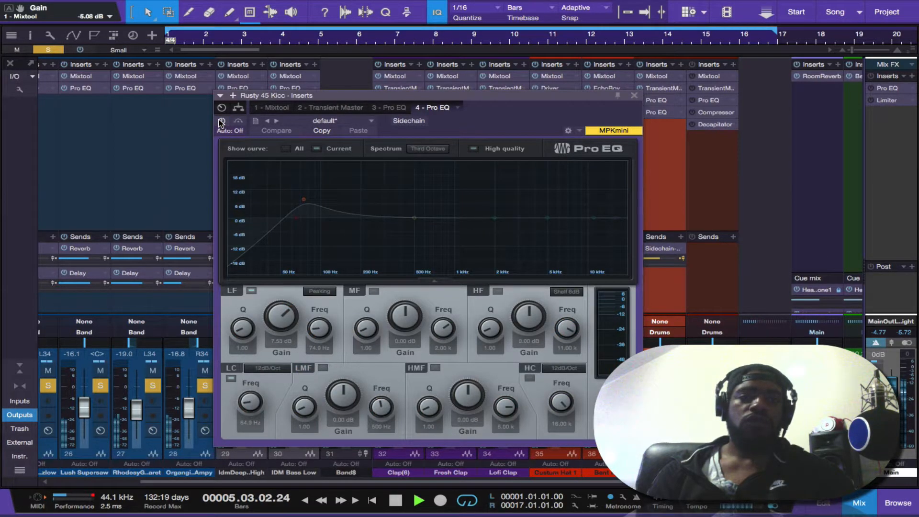
click(222, 121)
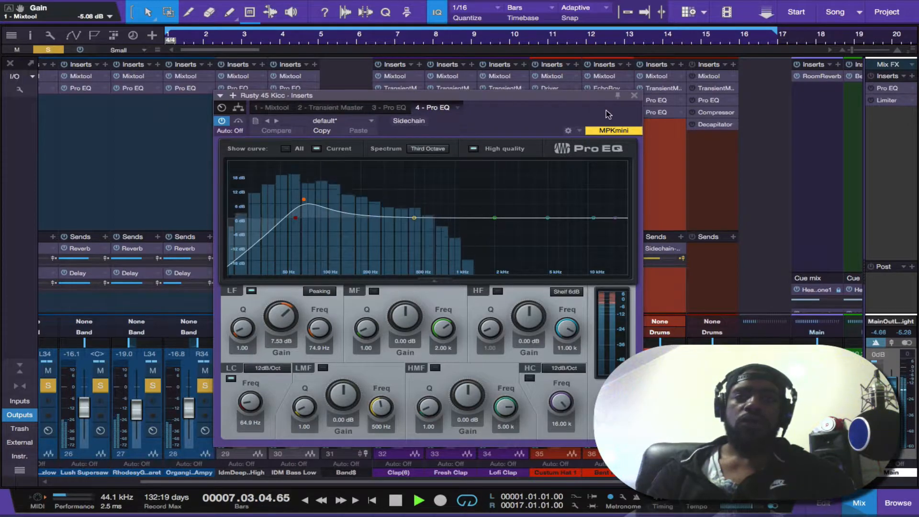
click(634, 97)
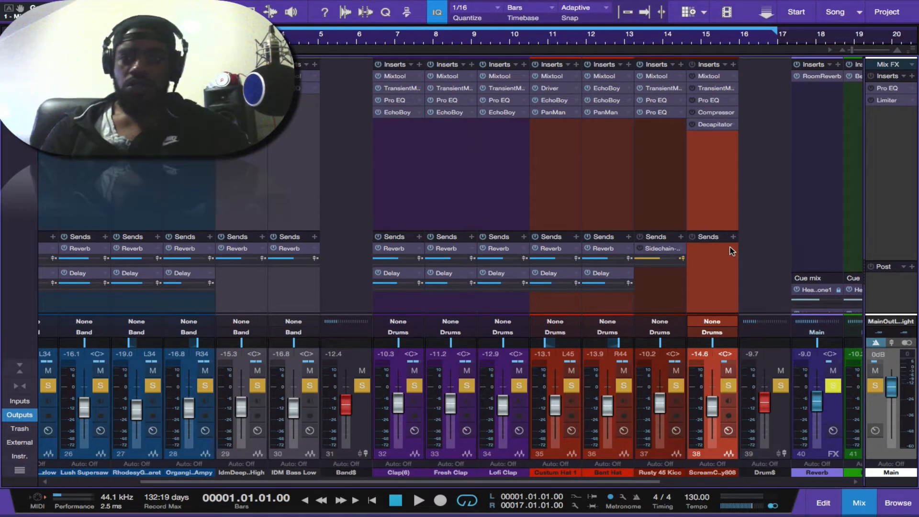
Activate the Sidechain send on Rusty 45 Kicc and all inserts on the Scream Crazy 808 channel while the beat plays
key(space)
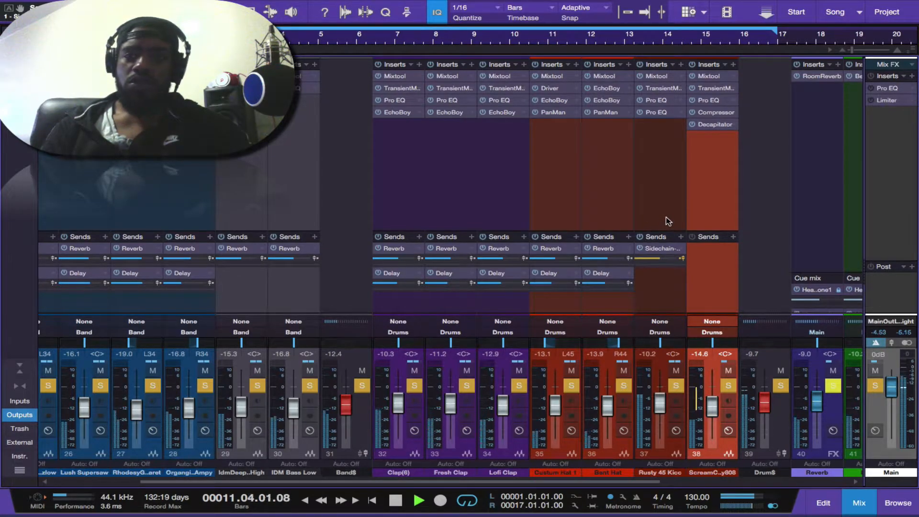
key(space)
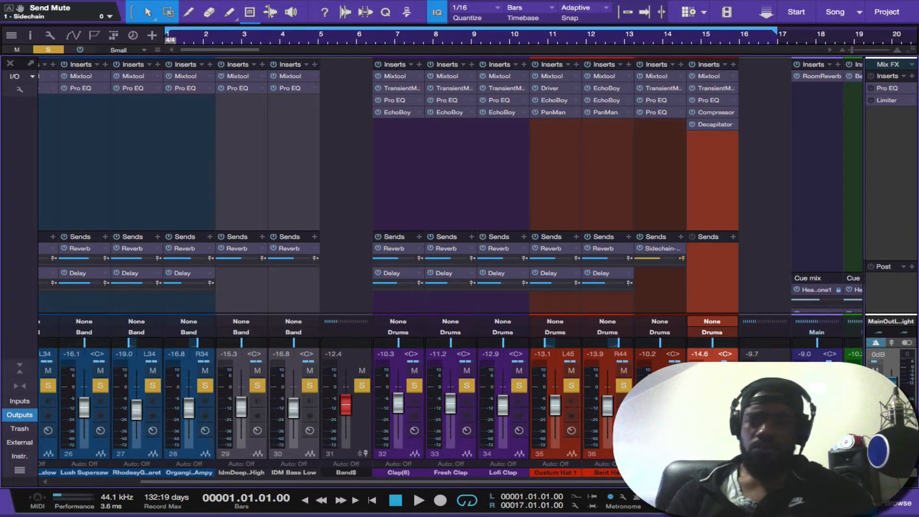
Solo the Scream Crazy 808 channel, play it back and open its Decapitator insert
key(s)
key(s)
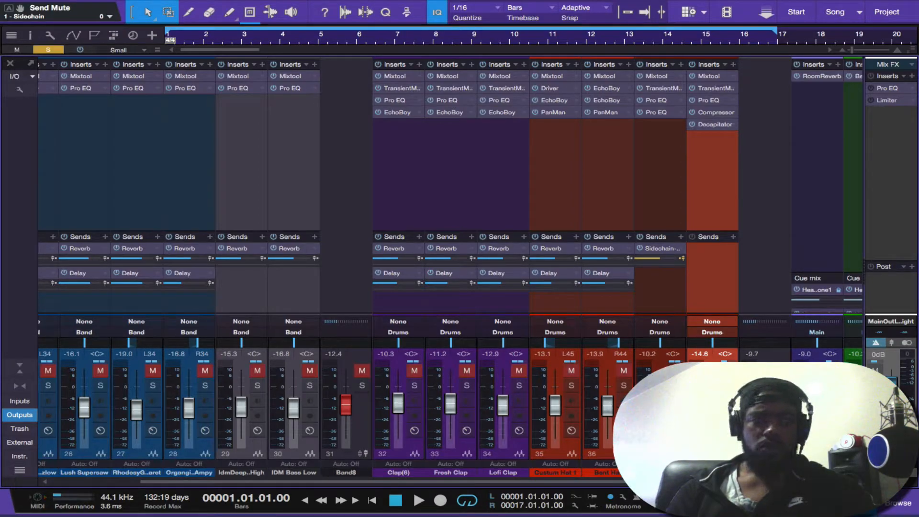
key(space)
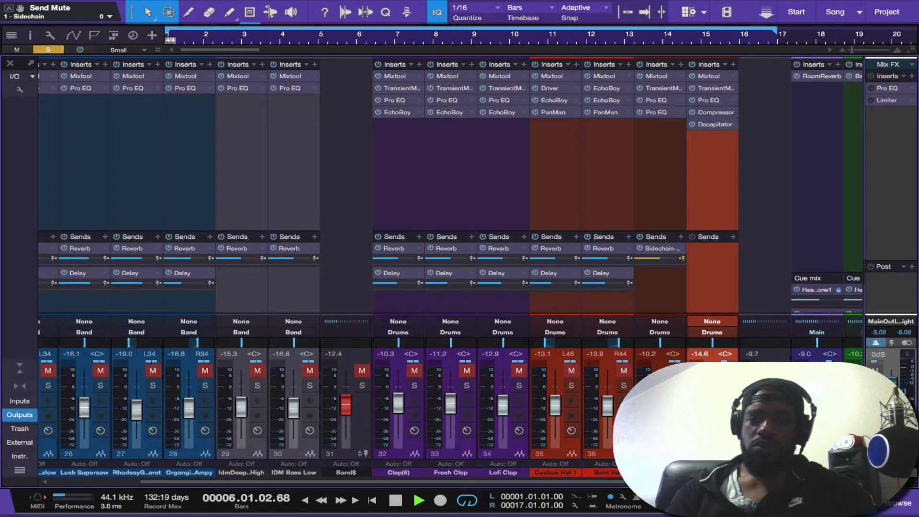
click(711, 125)
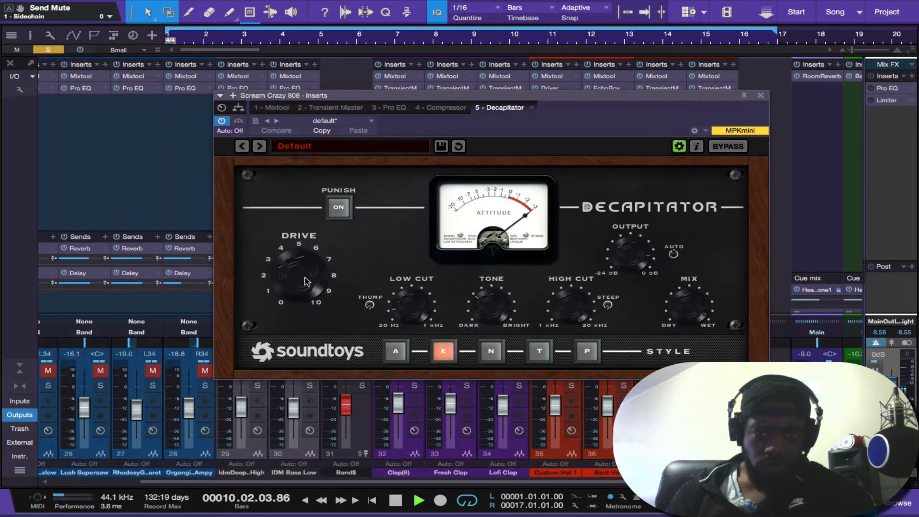
Try Decapitator's Punish mode on and off, adjust its output to -5.7 dB, and close the insert window
click(338, 208)
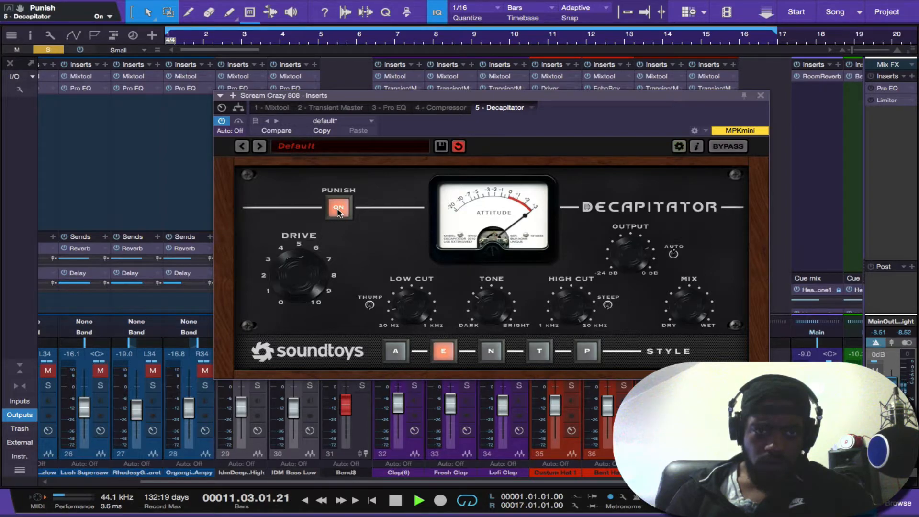
click(338, 209)
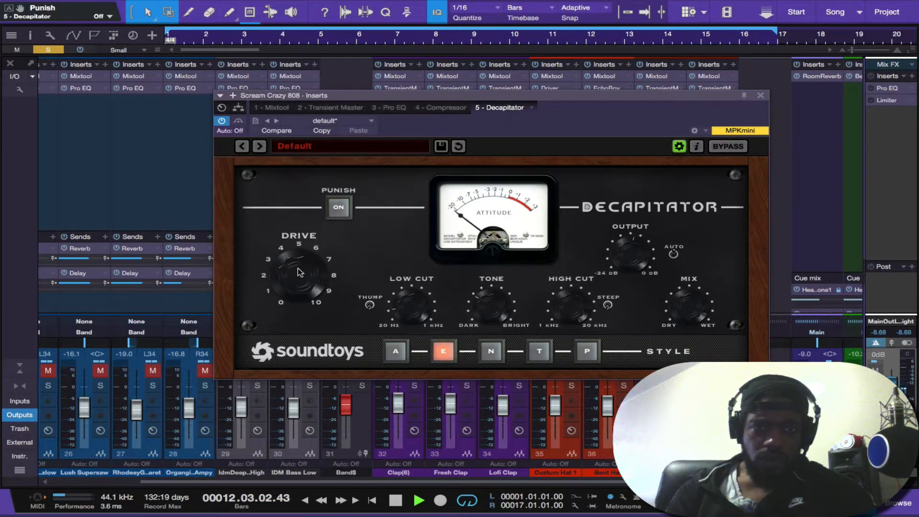
drag(630, 248, 617, 223)
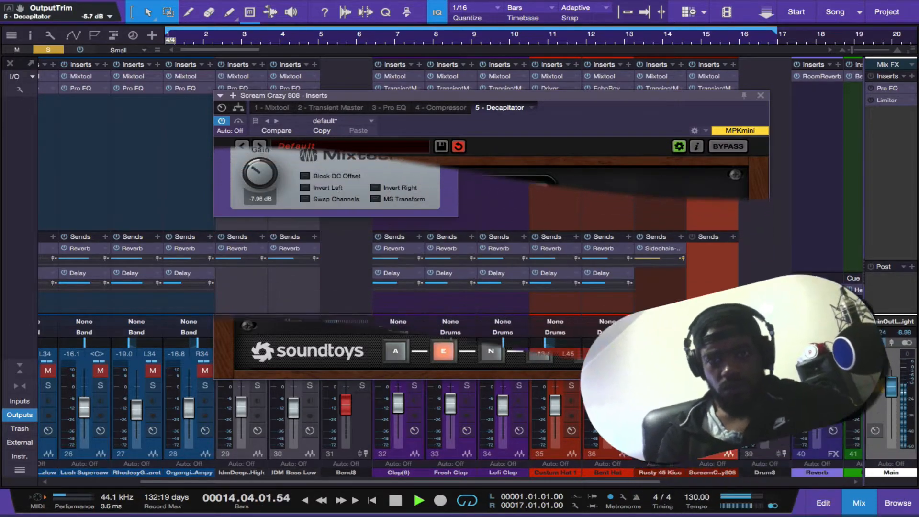
click(446, 96)
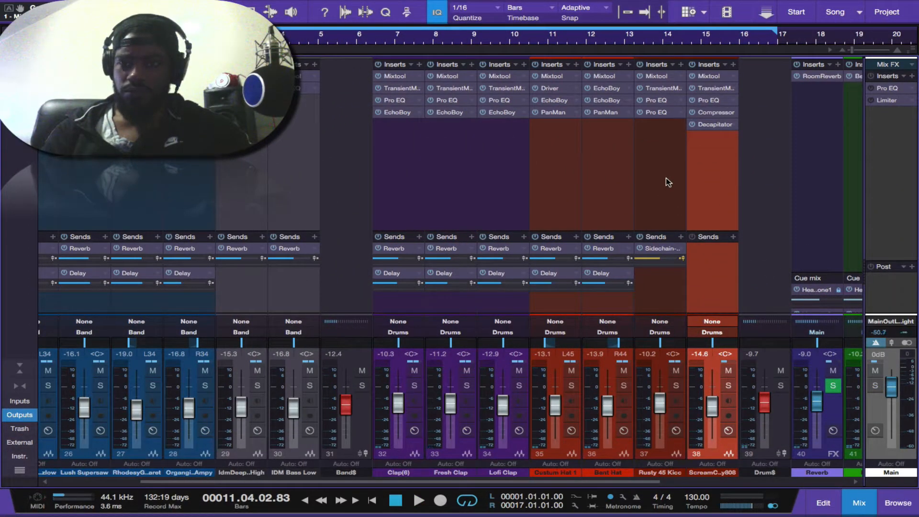
Look through the VC 2A and both Pro EQ inserts on the Band bus and close the insert window
scroll(665, 177, right, 3)
scroll(665, 182, right, 3)
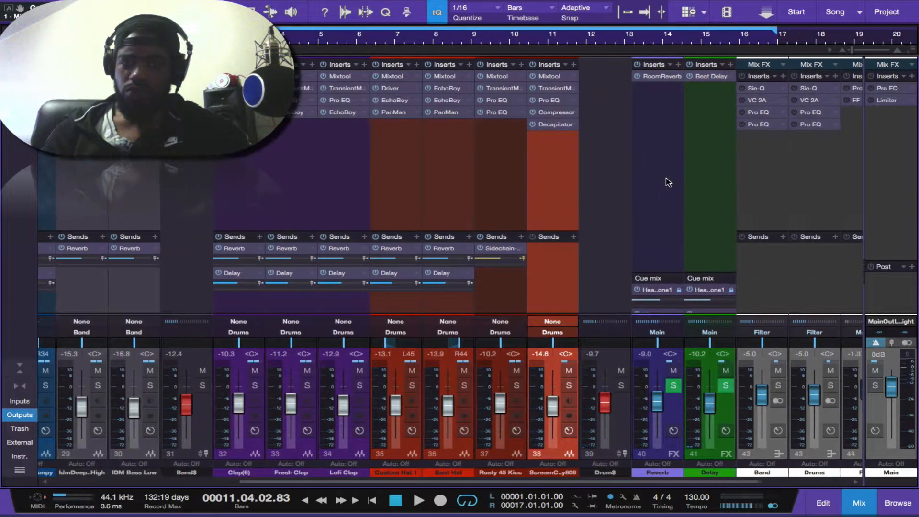
scroll(669, 183, right, 3)
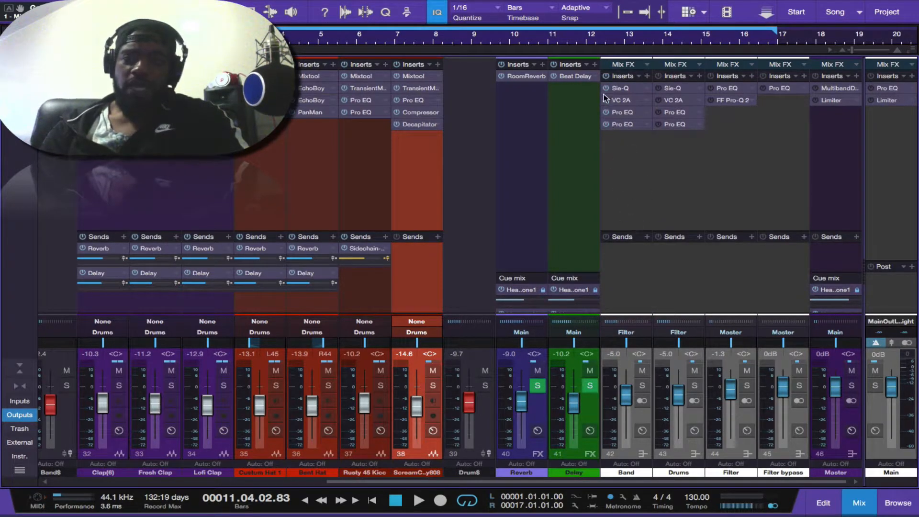
double_click(620, 88)
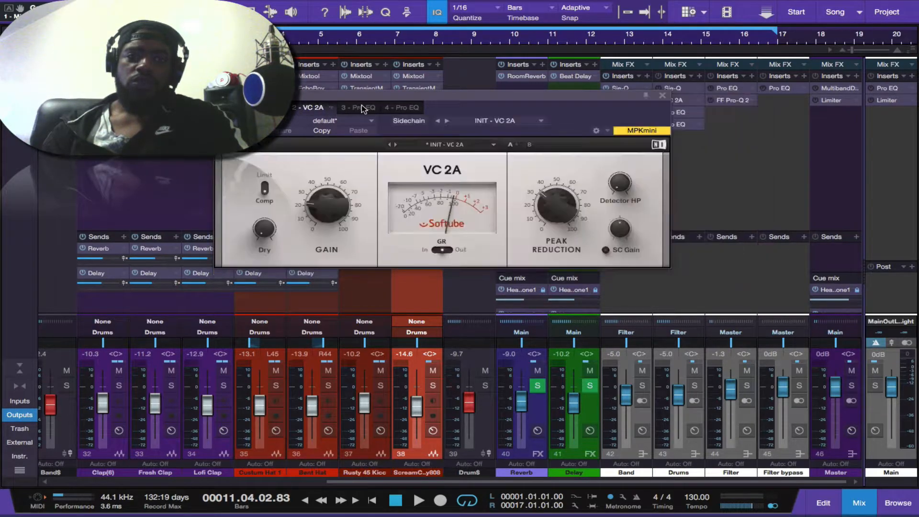
click(361, 106)
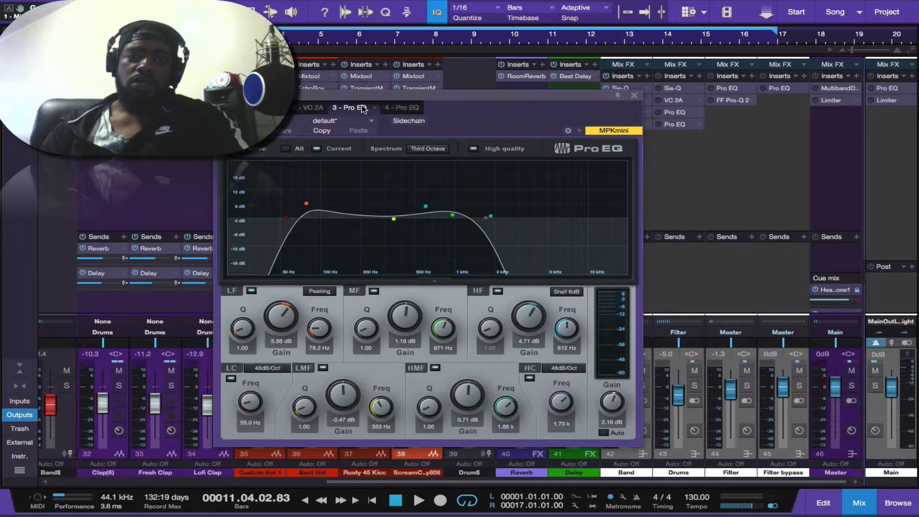
click(404, 107)
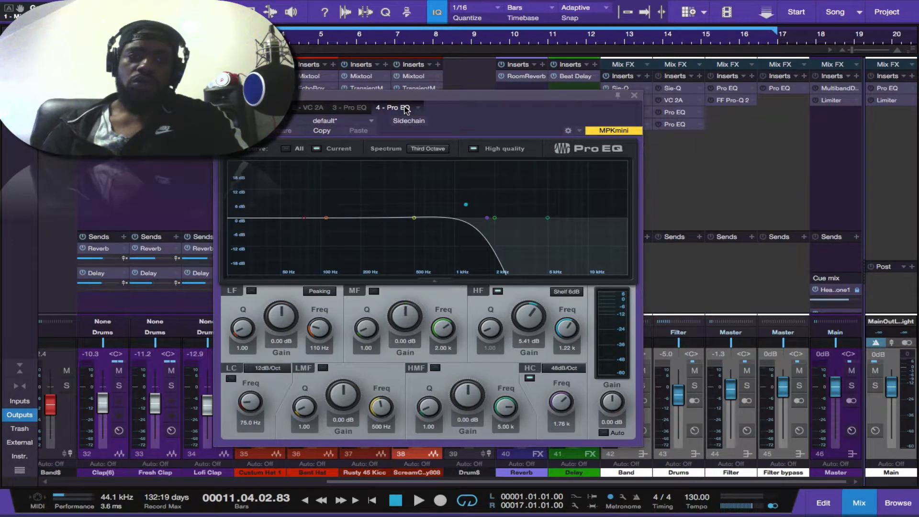
click(635, 96)
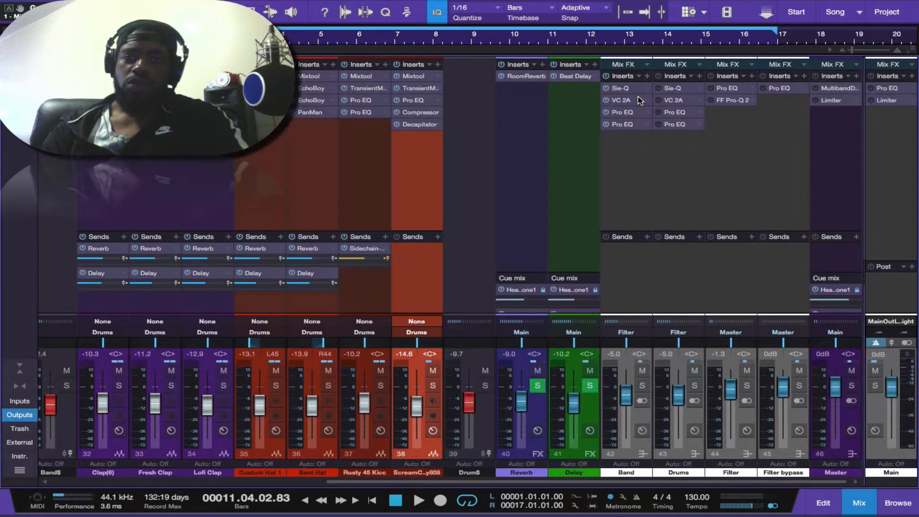
Solo the Band bus and activate its inserts during playback, shrinking the cue mix sections on the channels
click(641, 385)
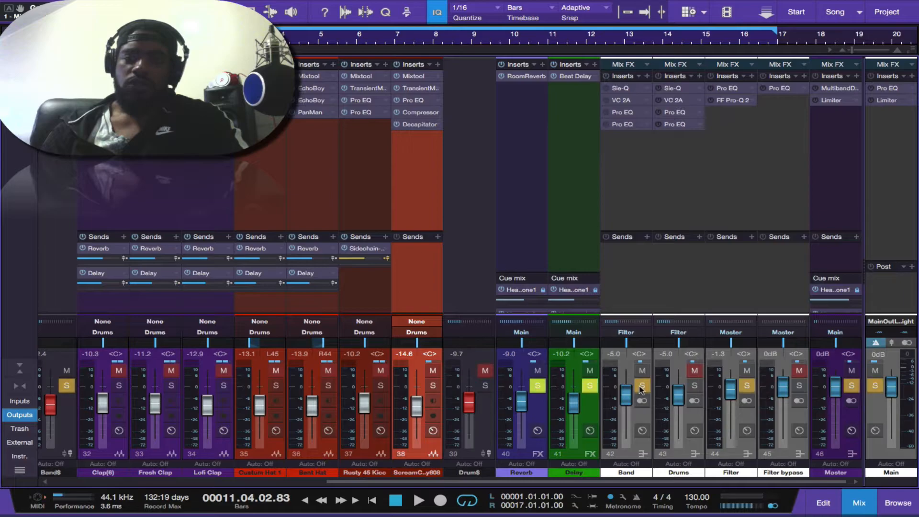
key(space)
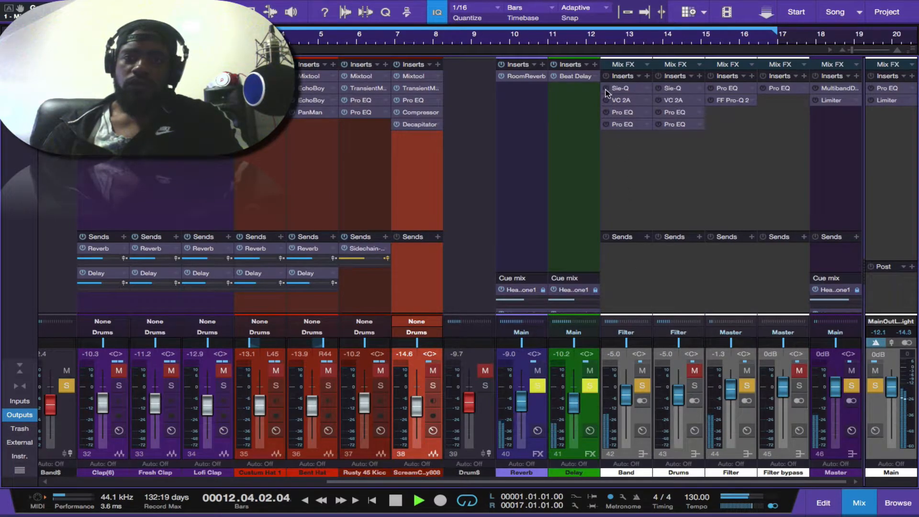
click(606, 113)
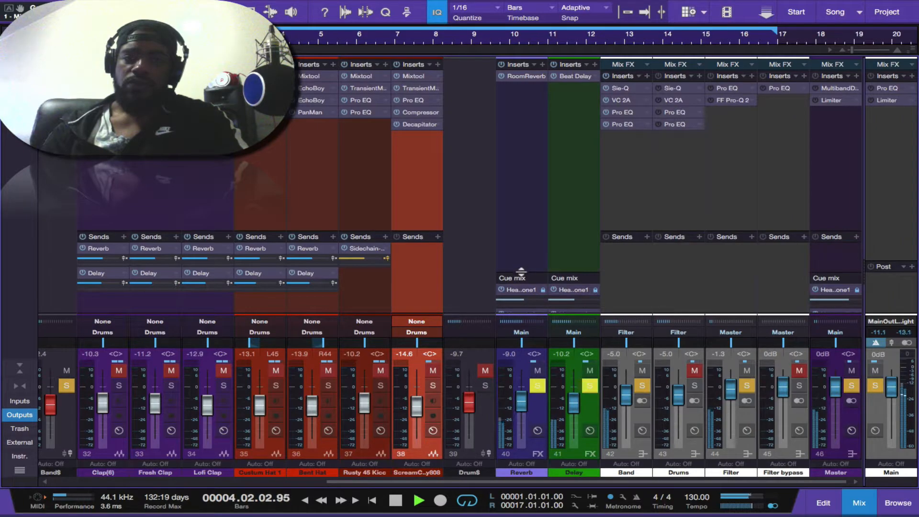
drag(521, 270, 521, 314)
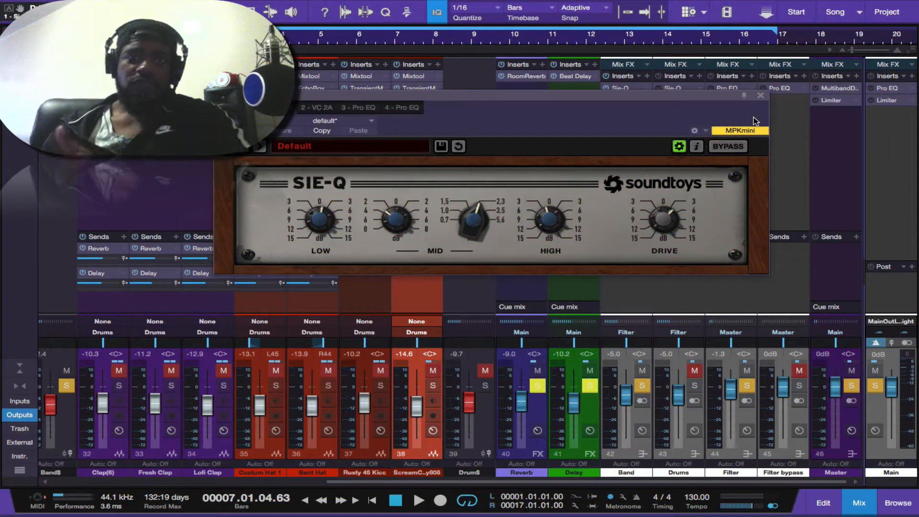
Examine the Band bus's Sie-Q, the VC 2A gain and peak reduction, and the curves of both Pro EQs
click(324, 112)
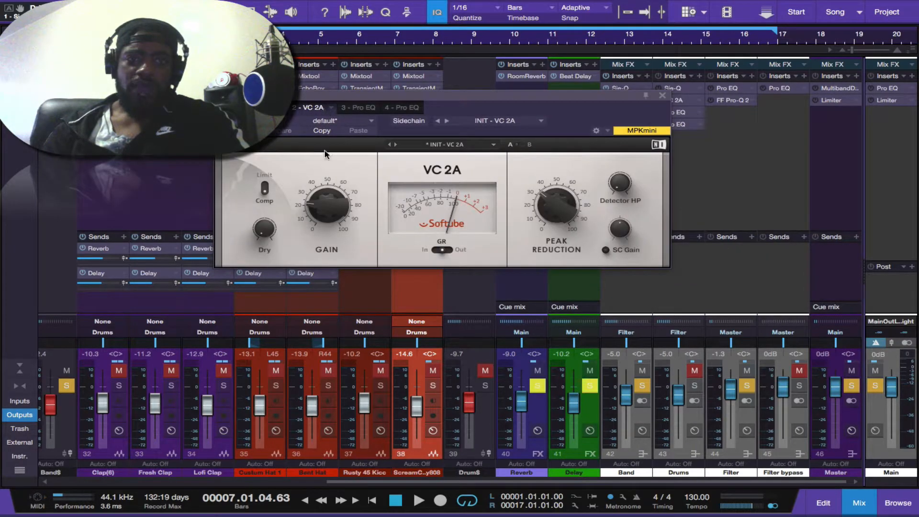
mouse_move(573, 207)
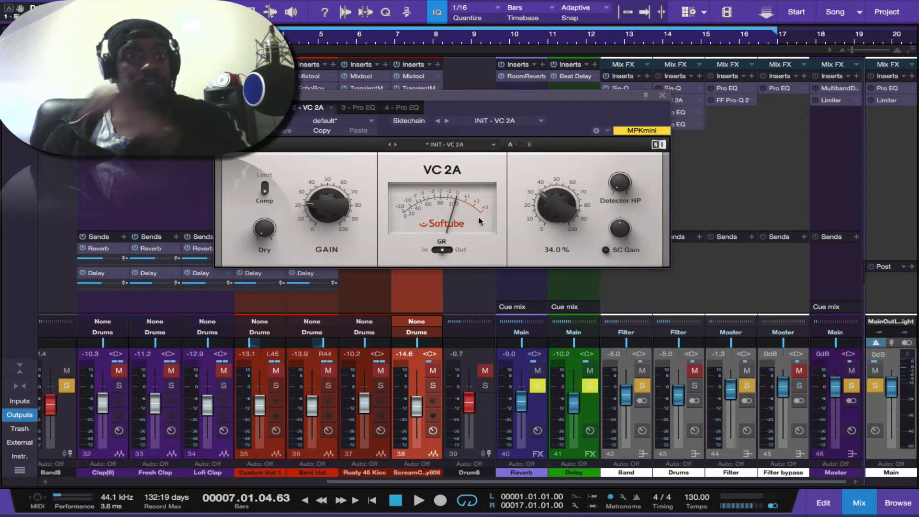
mouse_move(324, 220)
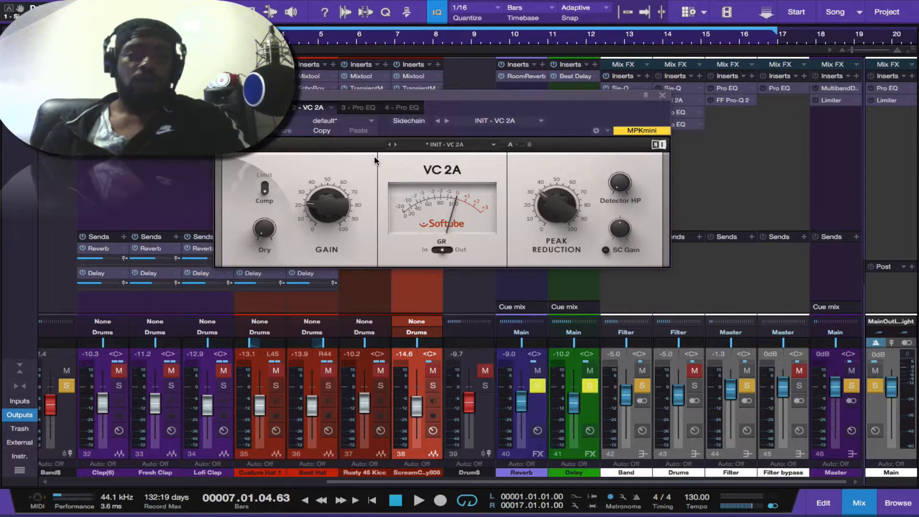
click(361, 108)
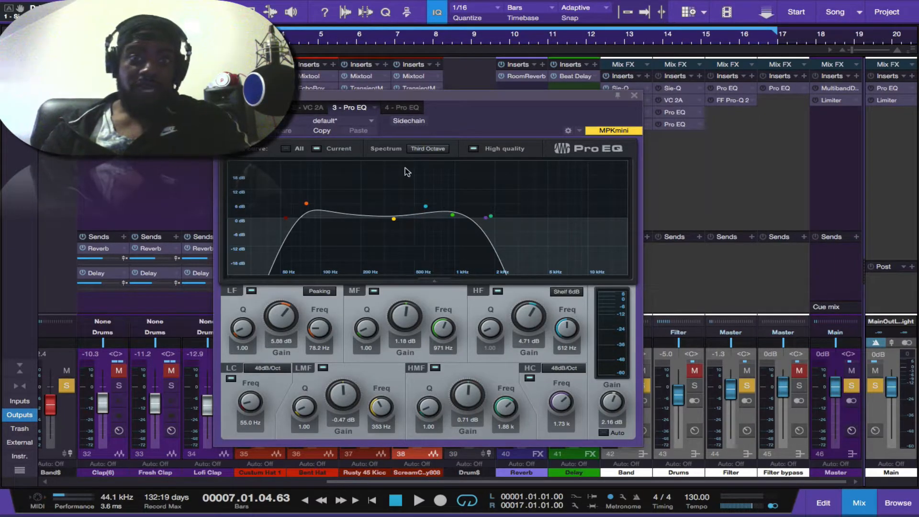
click(405, 108)
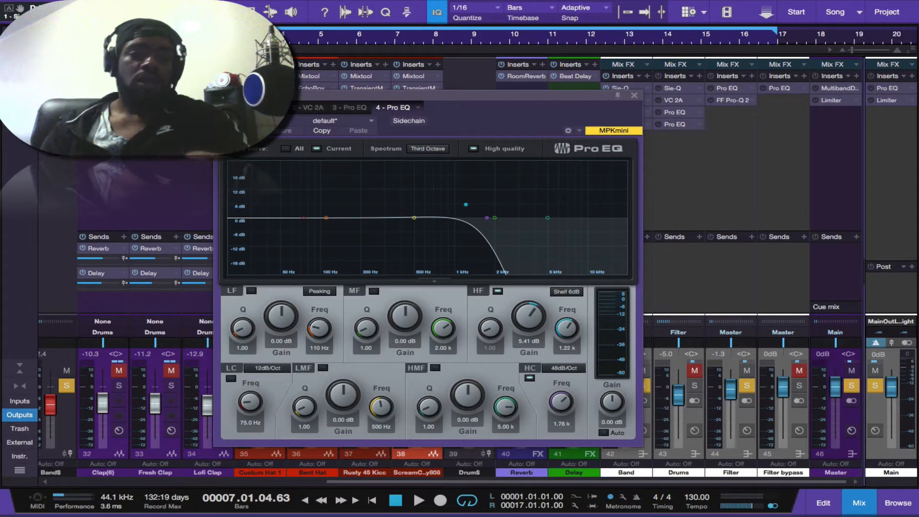
Compare the Band bus with its second Pro EQ bypassed and active during playback, and close the insert window
key(space)
click(228, 126)
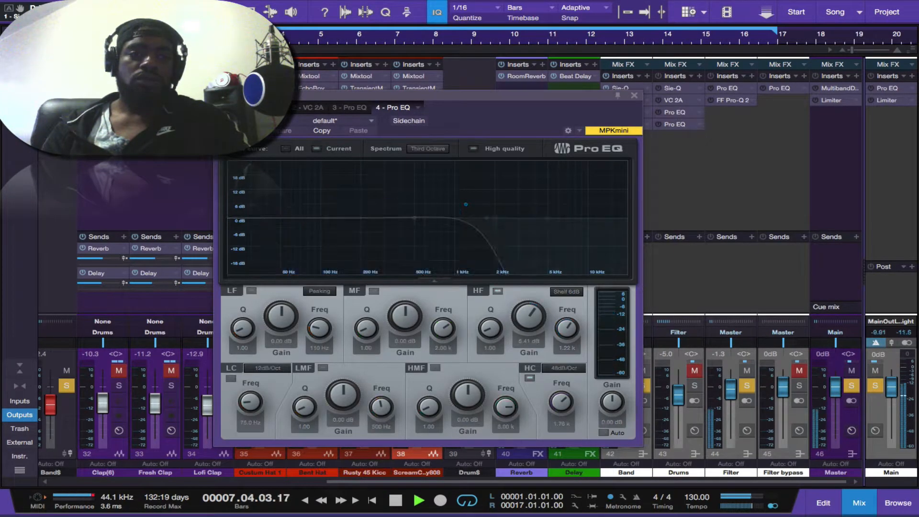
click(228, 125)
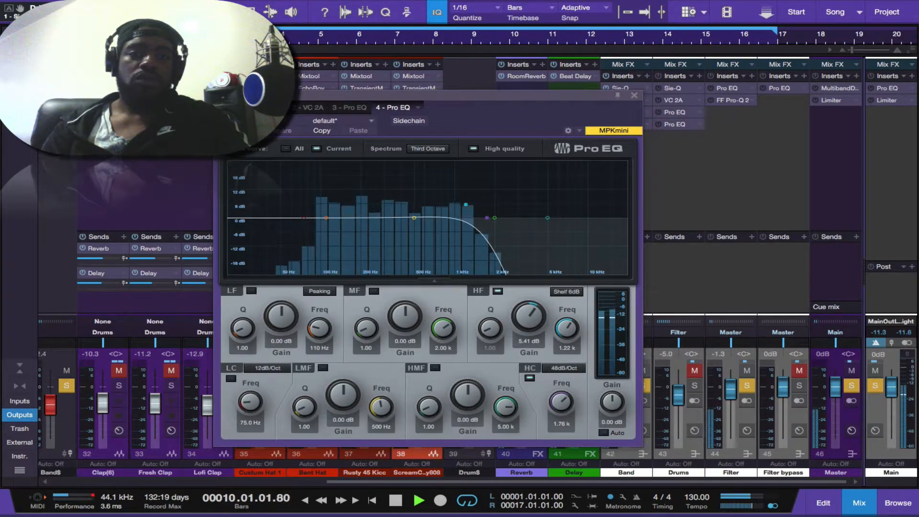
click(228, 125)
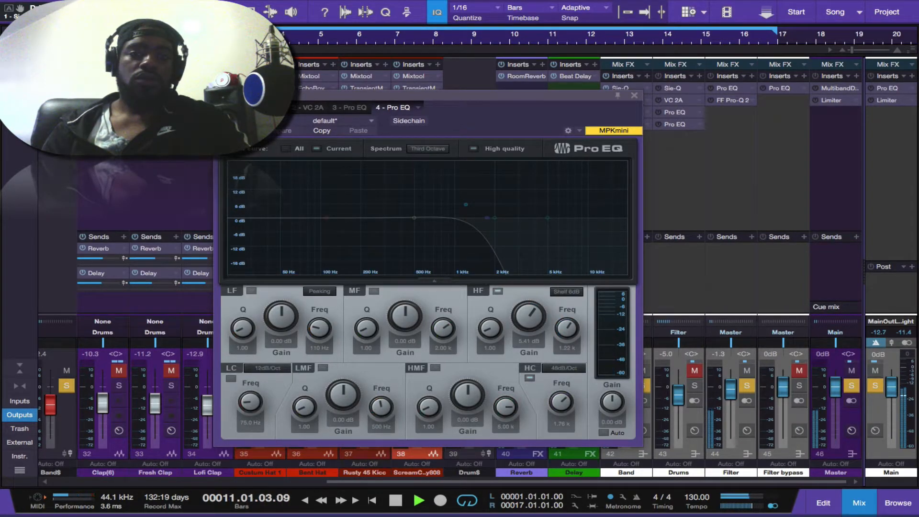
click(227, 126)
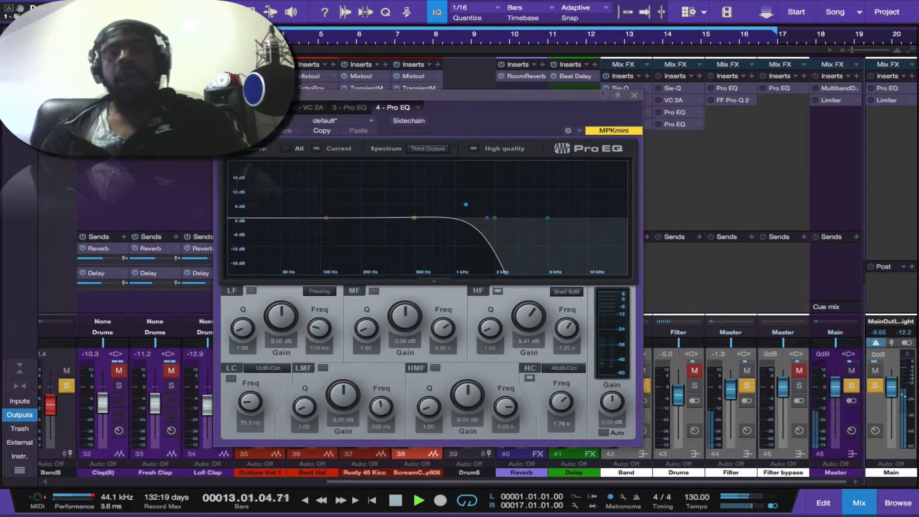
key(space)
click(635, 95)
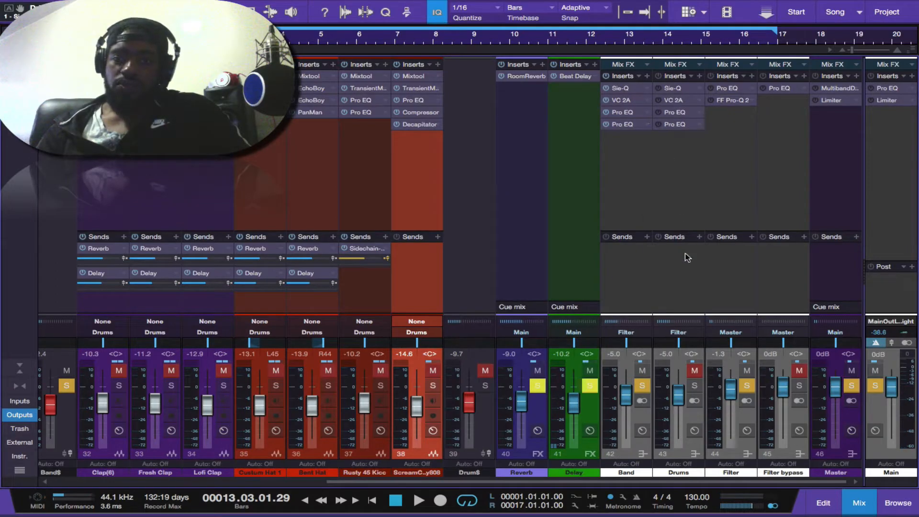
Solo the Drums bus in place of the Band bus and activate its Sie-Q insert during playback
click(694, 385)
click(642, 385)
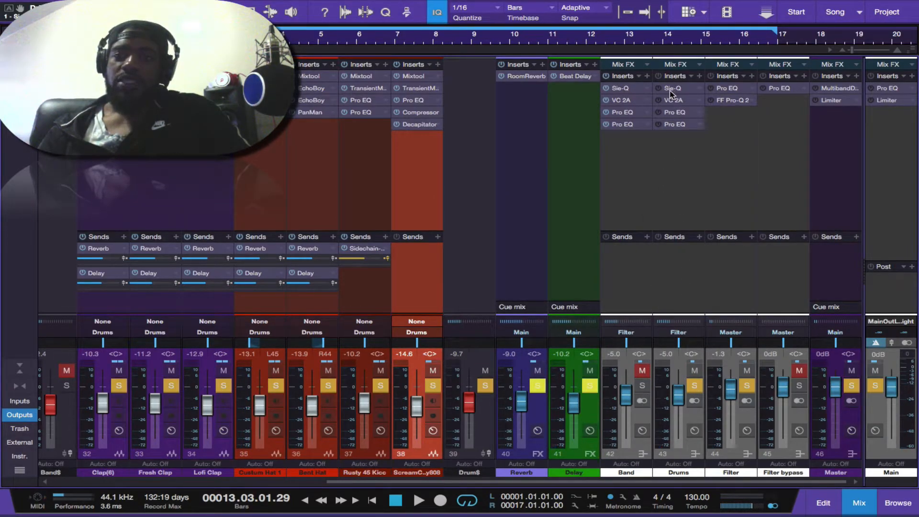
key(space)
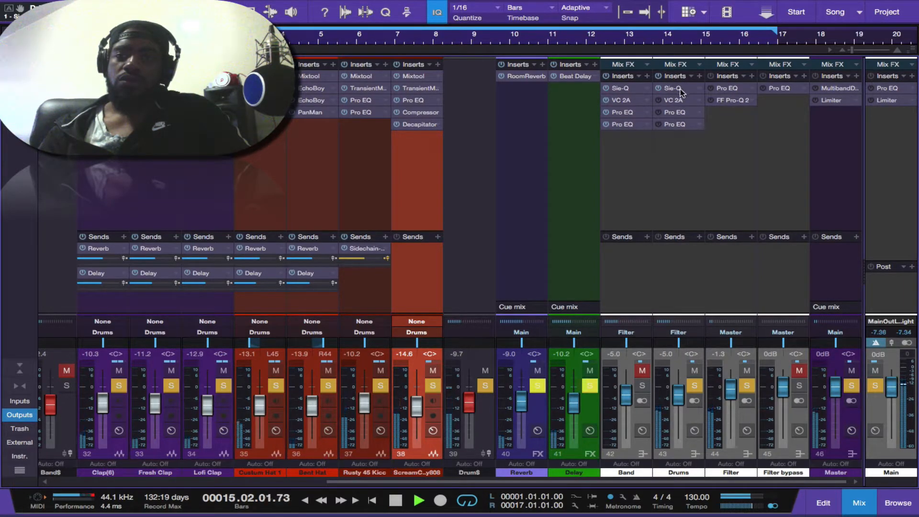
Examine the Drums bus's Sie-Q, VC 2A and both Pro EQ inserts while listening to the drums
click(679, 90)
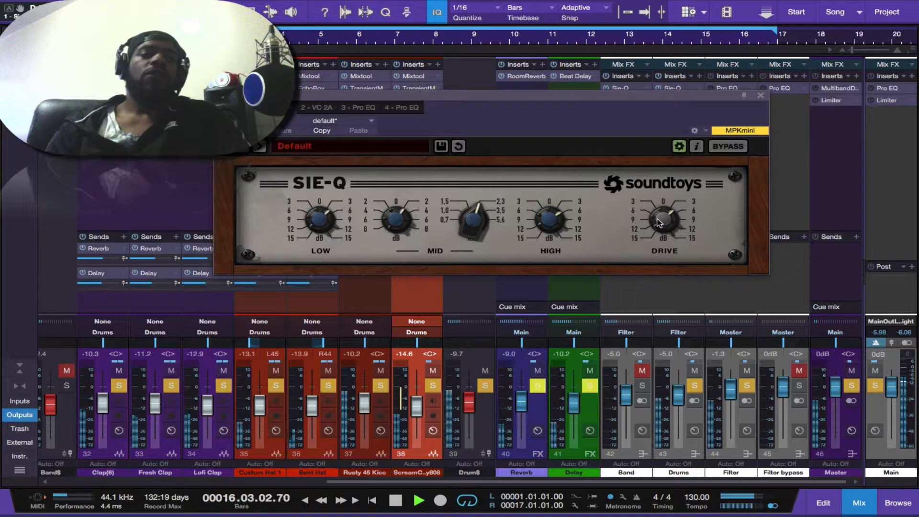
click(319, 108)
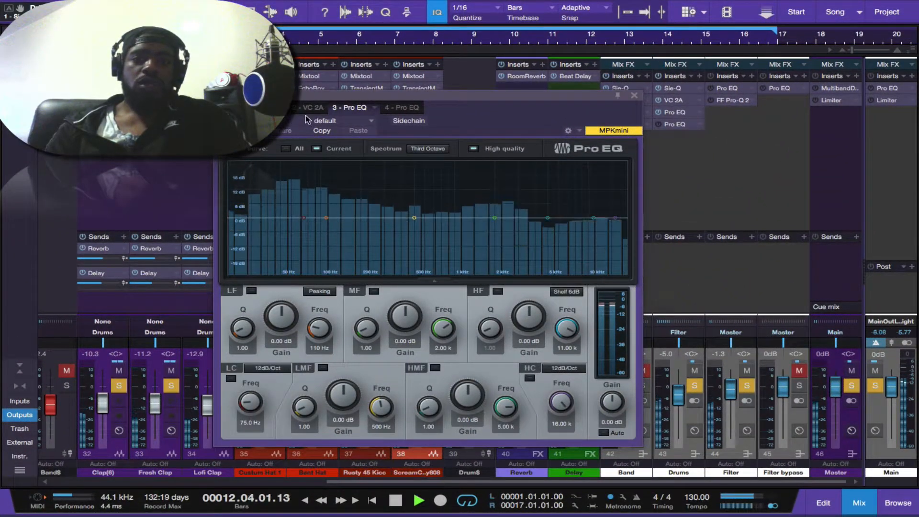
key(space)
click(403, 108)
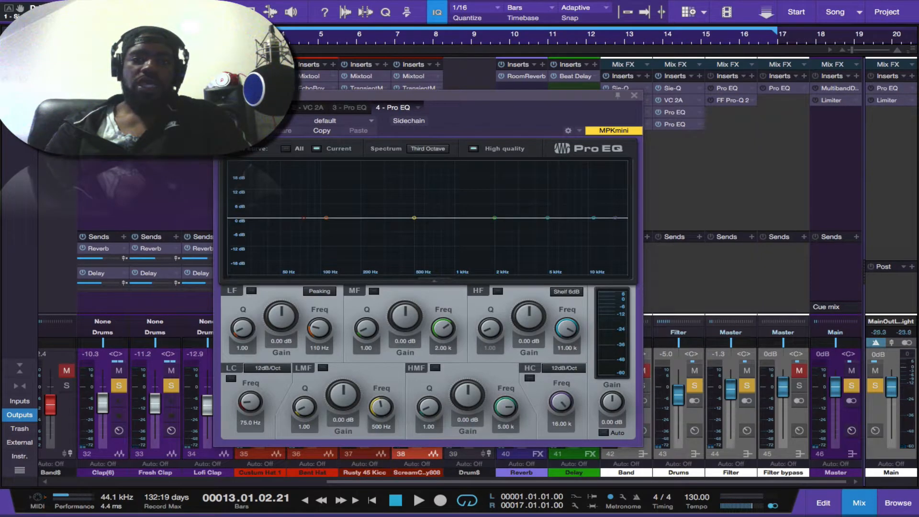
key(space)
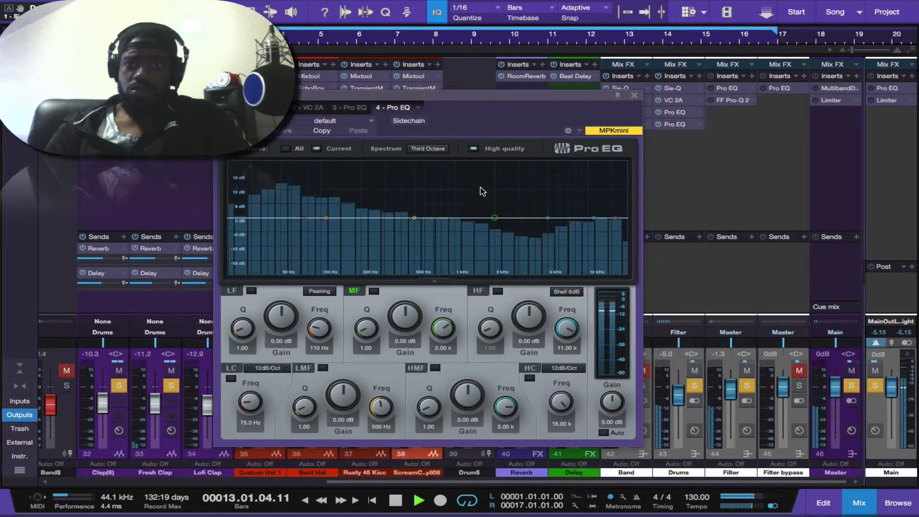
Activate the Filter bus's inserts, reset the Main output's clip indicator, and audition the bus's Pro EQ curve during playback
click(632, 96)
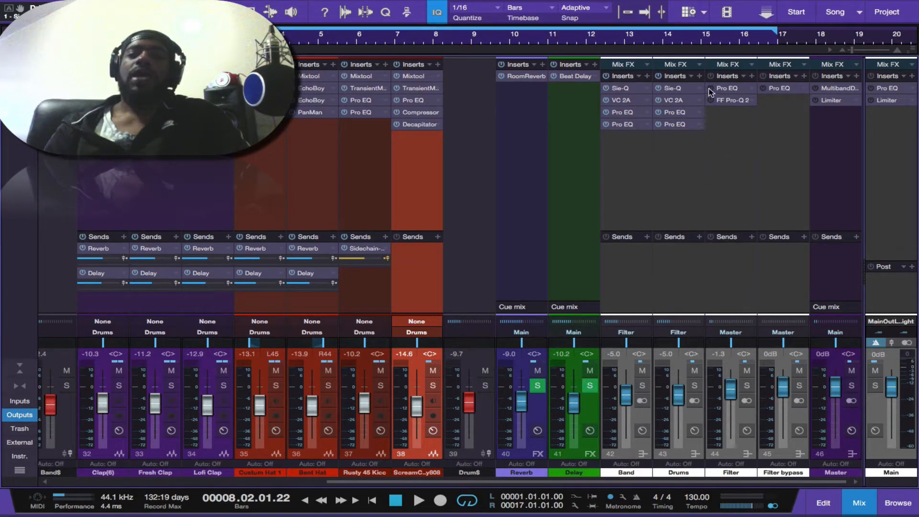
key(space)
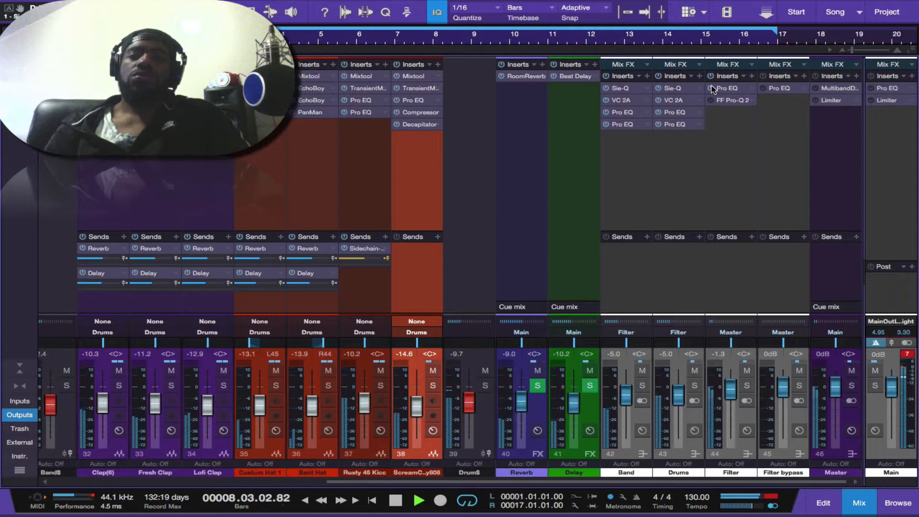
click(905, 354)
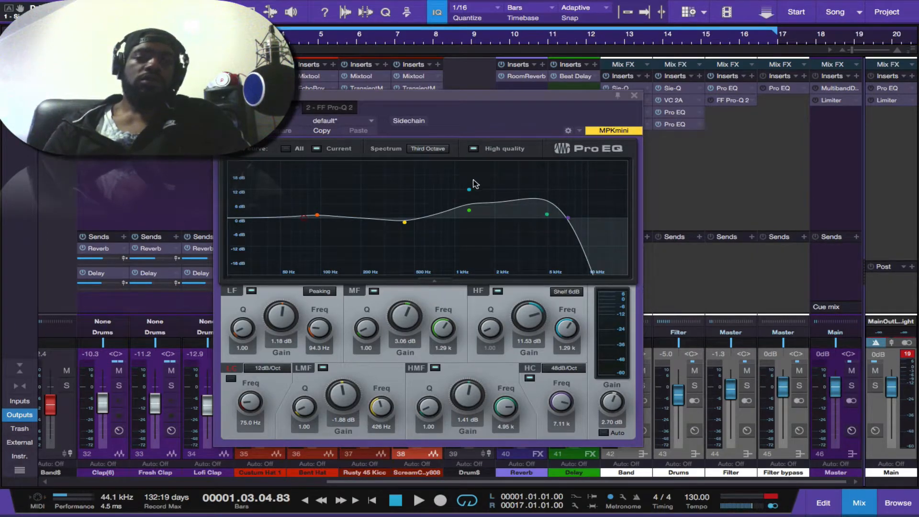
key(space)
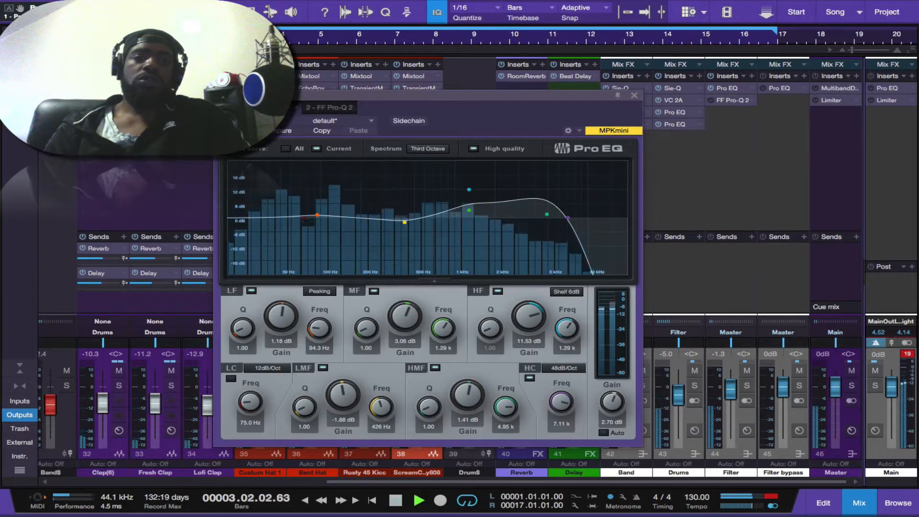
key(space)
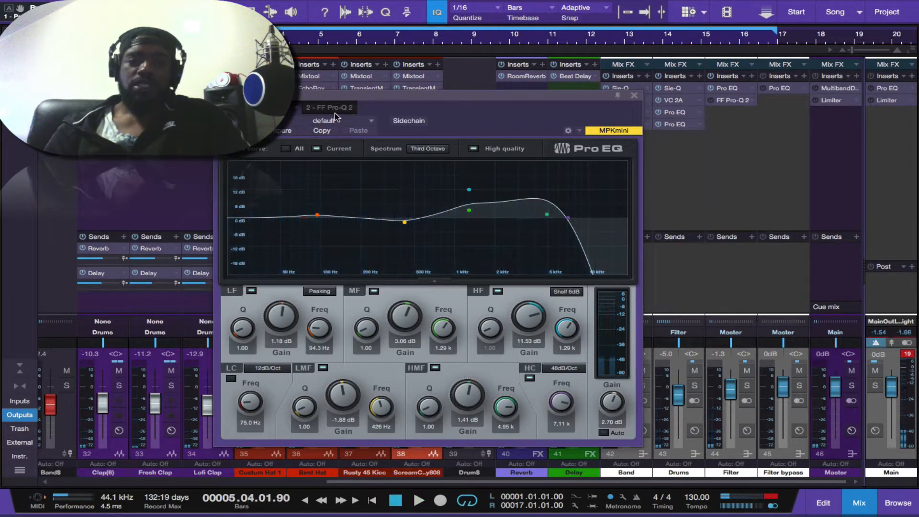
Examine the Filter bus's FF Pro-Q 2 low and high cuts during playback, keeping the plug-in window clear of the faders
click(333, 109)
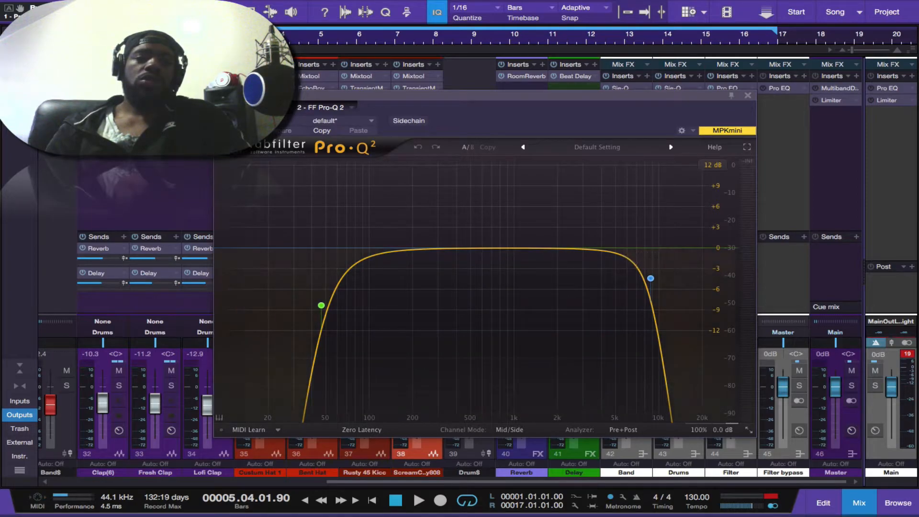
key(space)
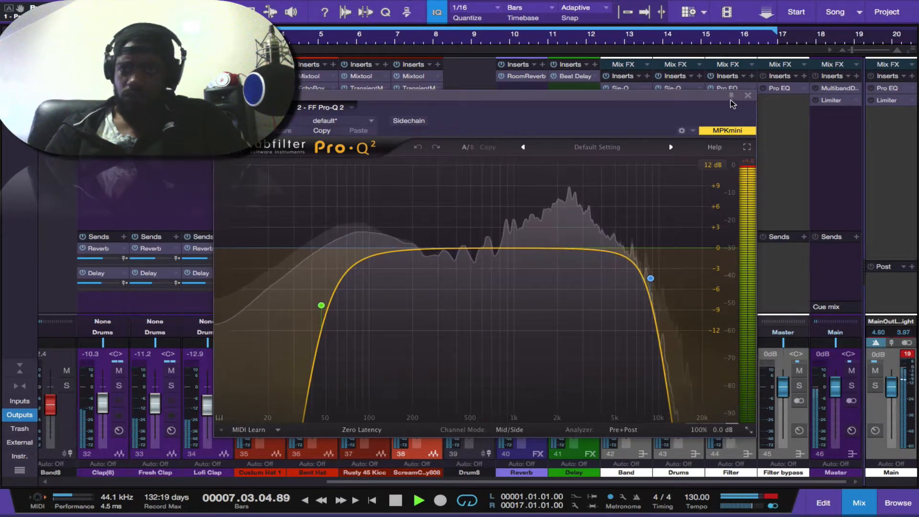
drag(711, 95, 736, 28)
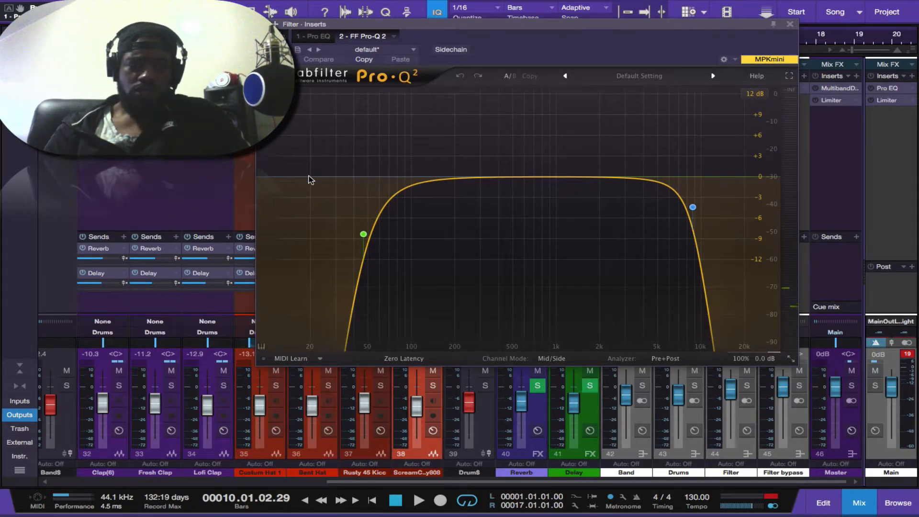
key(space)
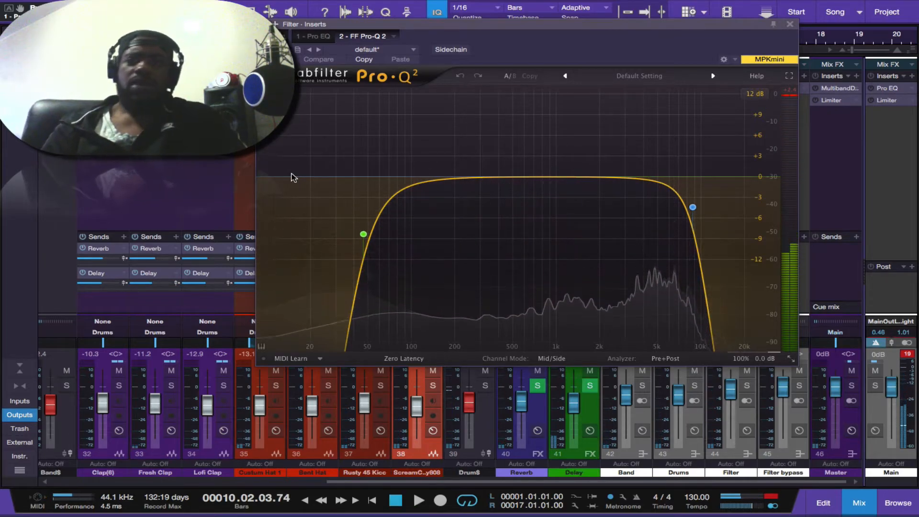
key(space)
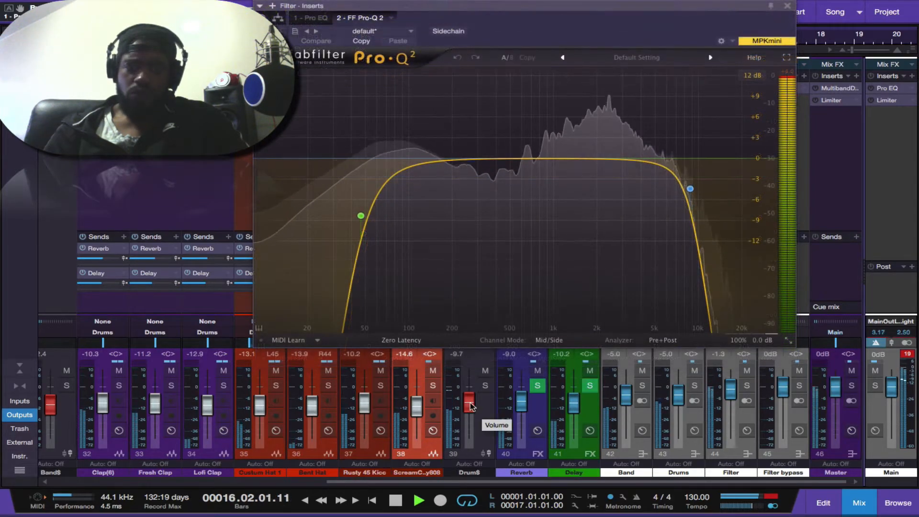
Lower the Drum$ VCA fader to -14.6 dB and the Band$ VCA fader to -15.3 dB, resetting the Main output's clip indicator
drag(470, 407, 472, 409)
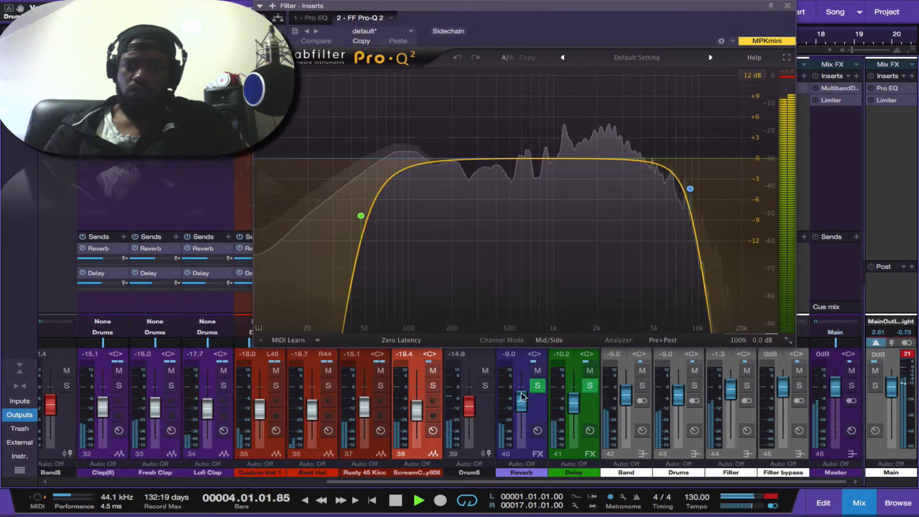
click(906, 355)
scroll(186, 172, left, 1)
scroll(186, 172, left, 1)
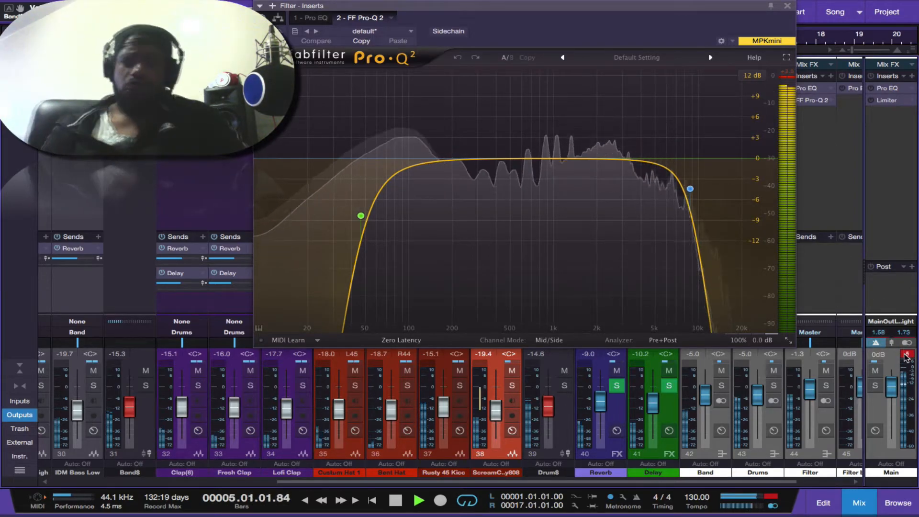
click(905, 343)
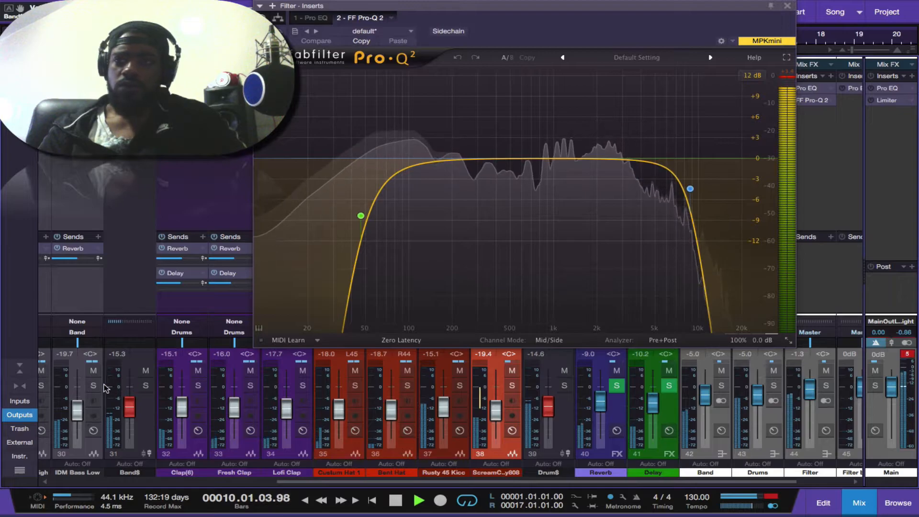
Audition IDM Bass Low soloed while checking the Main output for clipping, and solo the Drum$ channel group in its place
click(94, 386)
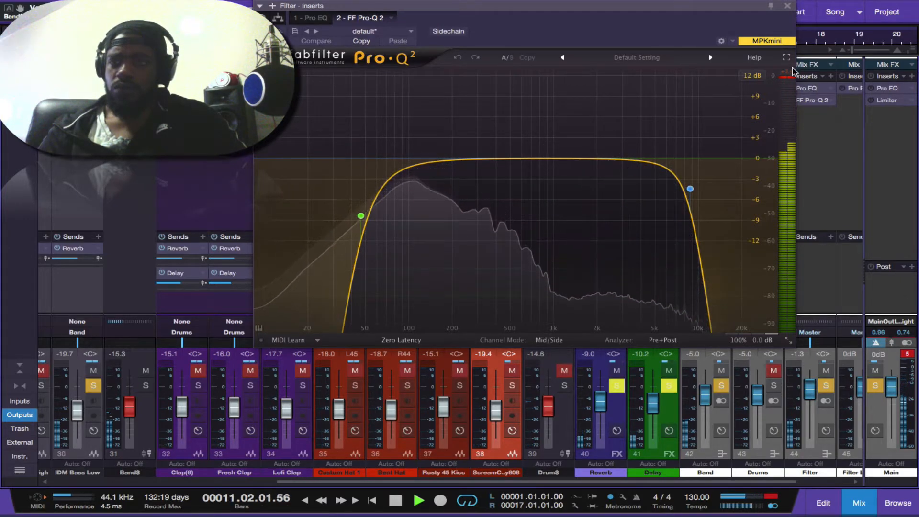
click(906, 355)
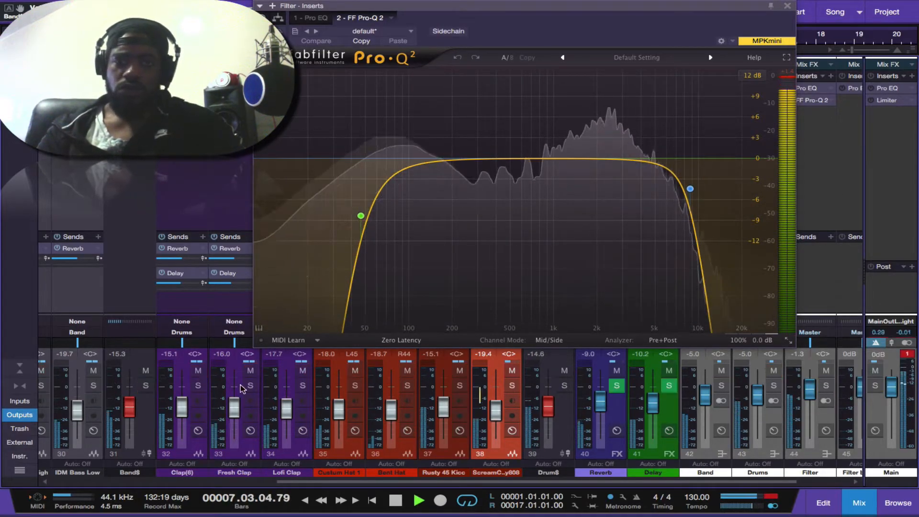
click(564, 385)
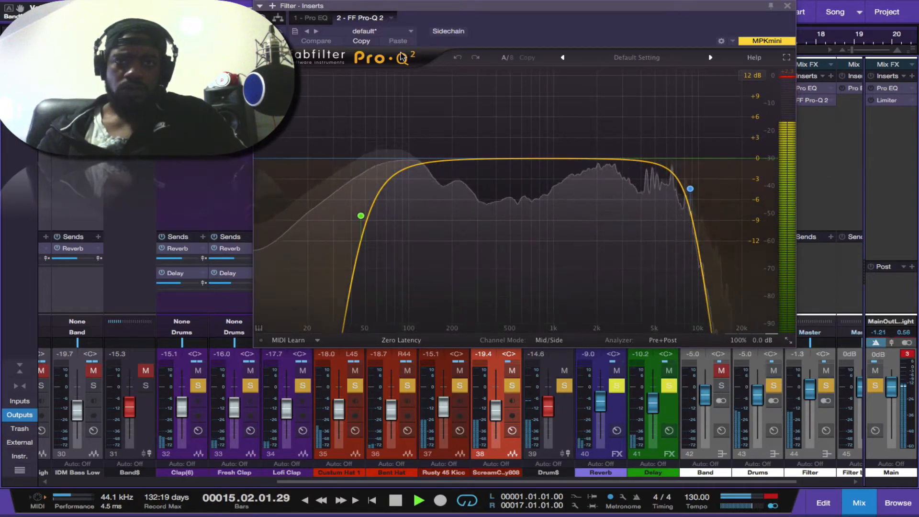
Open the Mixtool insert of the Clap(6) channel and lower its gain to -10.08 dB
drag(529, 13, 680, 13)
double_click(182, 76)
key(Escape)
double_click(182, 76)
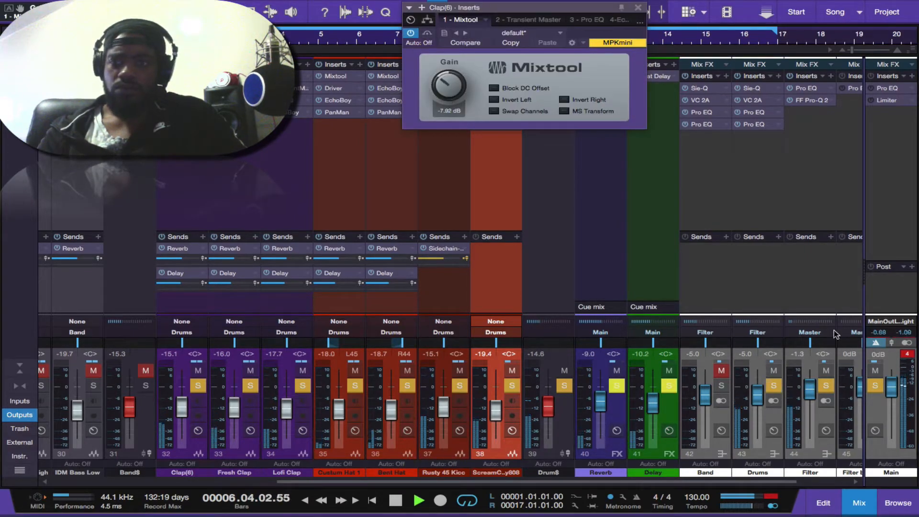
drag(445, 86, 446, 90)
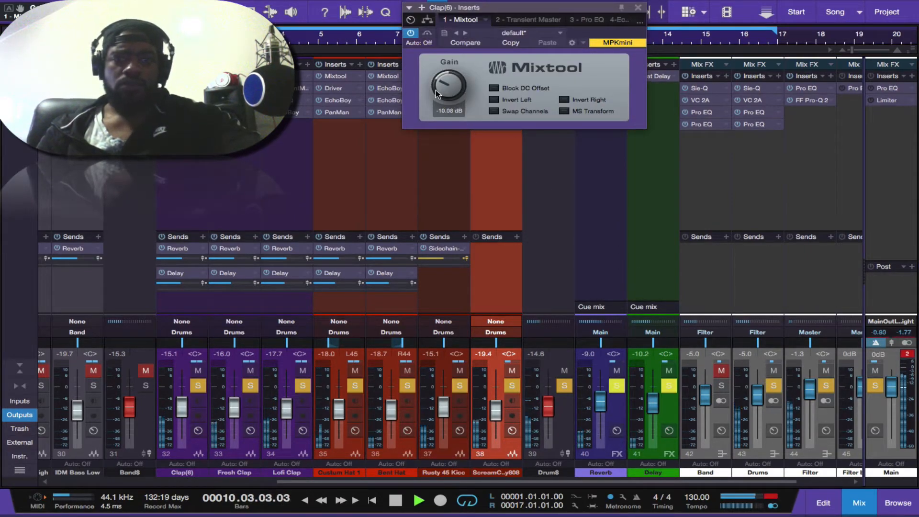
Set the Mixtool gain to -7.72 dB on Rusty 45 Kicc, -10.60 dB on Bent Hat and -12.28 dB on Custum Hat 1
key(Right)
key(Left)
key(Left)
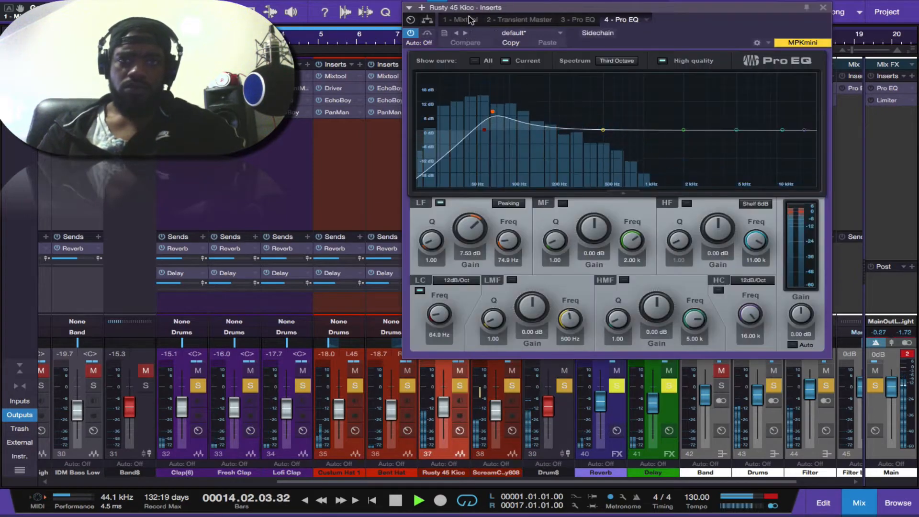
click(905, 354)
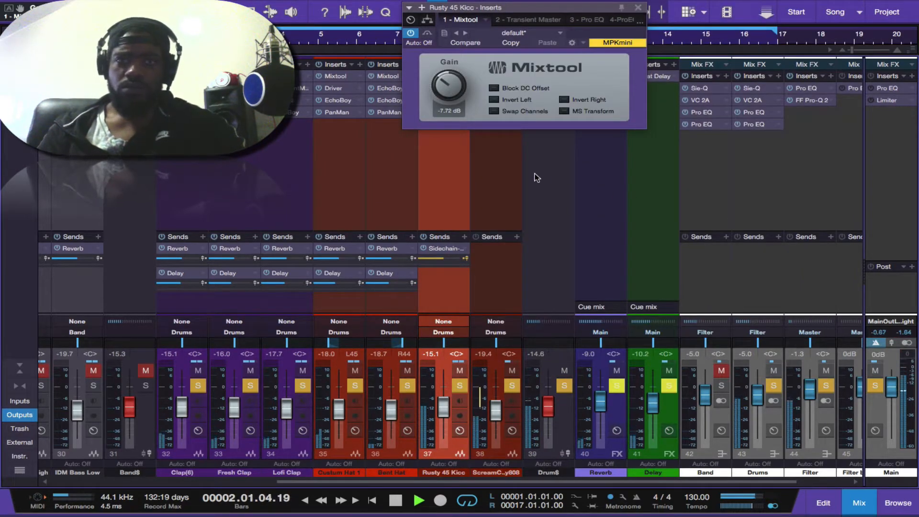
key(Left)
click(464, 20)
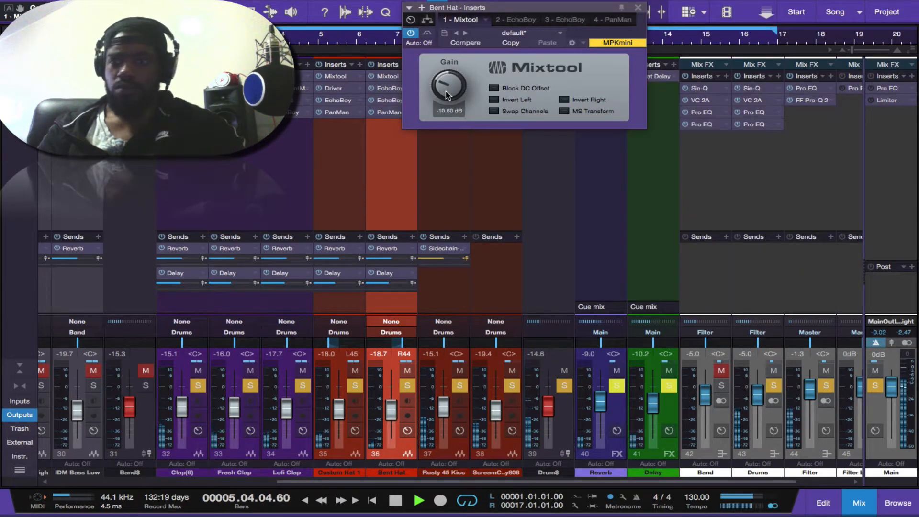
key(Left)
click(460, 20)
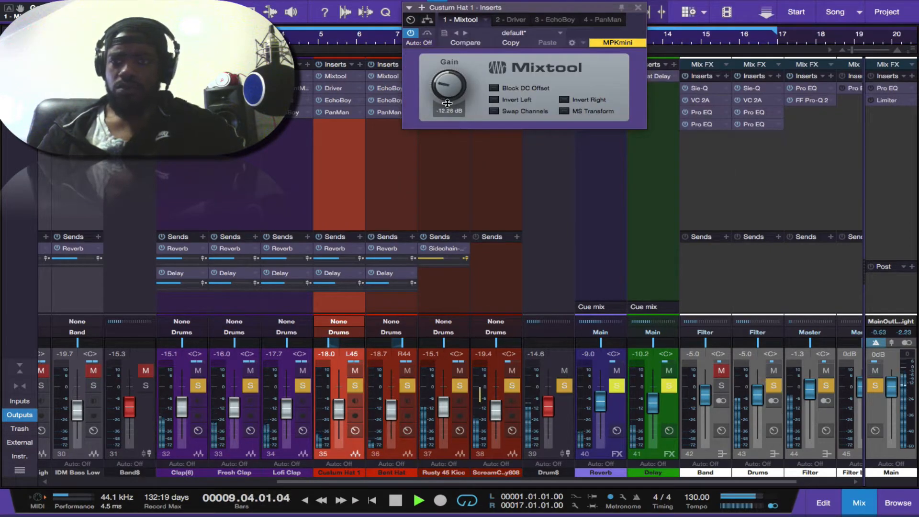
Set the Mixtool gain to -11.32 dB on Lofi Clap, -14.92 dB on Fresh Clap and -14.64 dB on Clap(6)
key(Left)
key(Left)
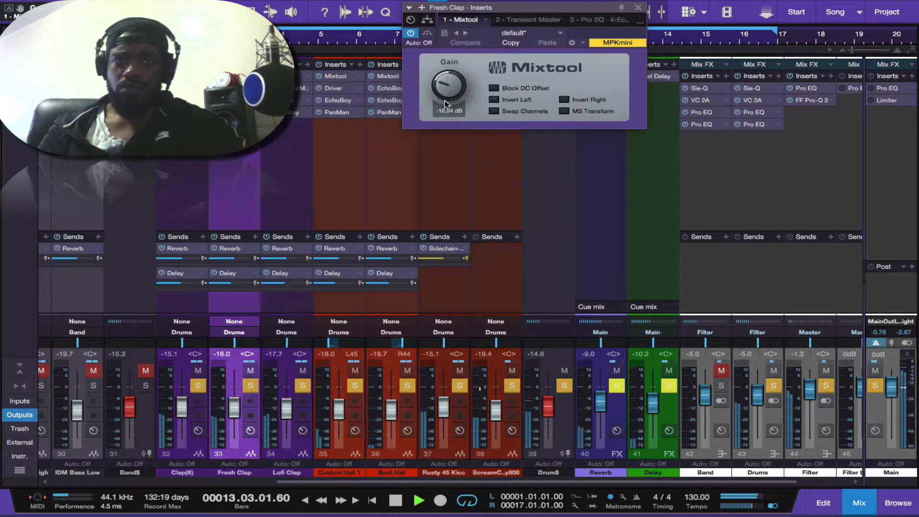
key(Left)
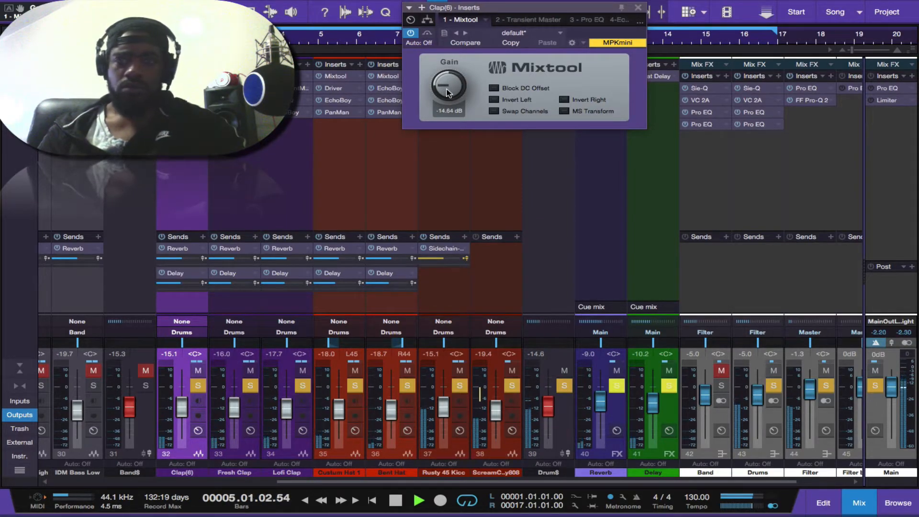
Lower the channel faders of Clap(6) to -17.7 dB, Fresh Clap to -20.1 dB and Lofi Clap to -20.5 dB
key(Right)
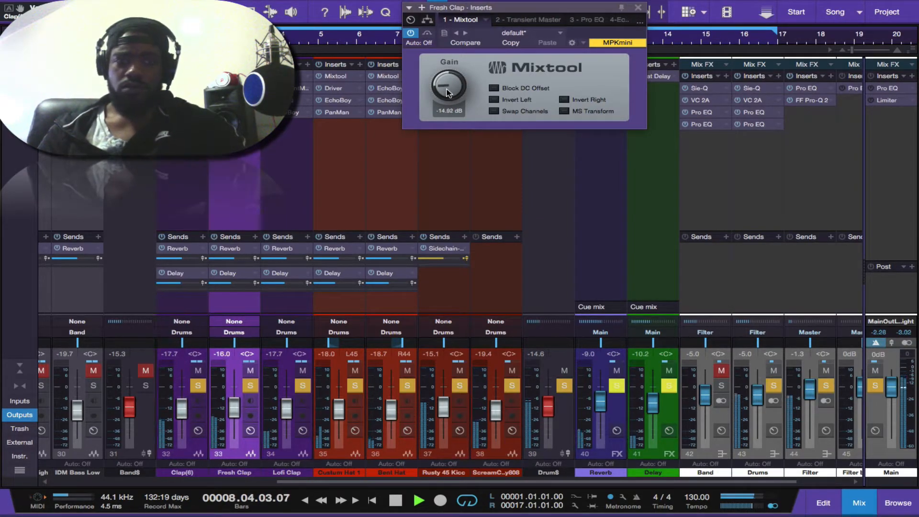
key(Right)
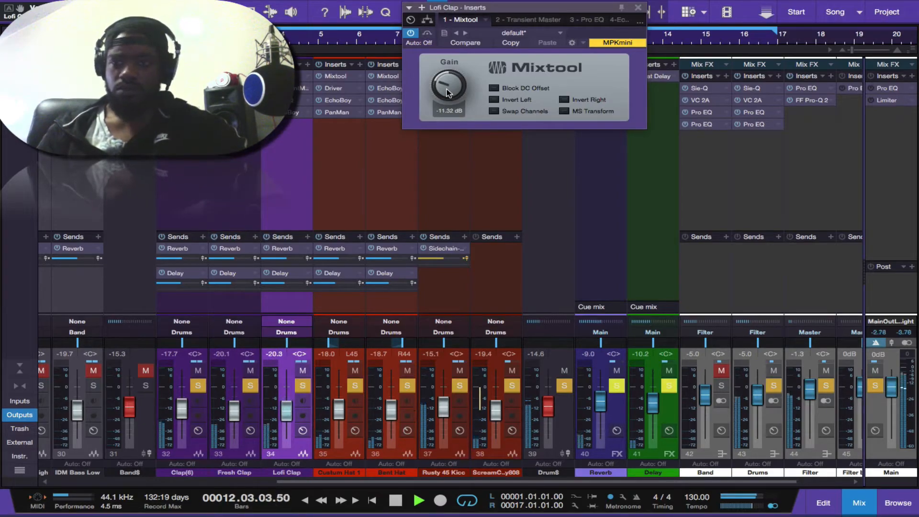
key(Right)
Lower the faders of Custum Hat 1 to -21.4 dB, Bent Hat to -21.5 dB, Rusty 45 Kicc to -18.4 dB and Scream Crazy 808 to -22.1 dB
key(Right)
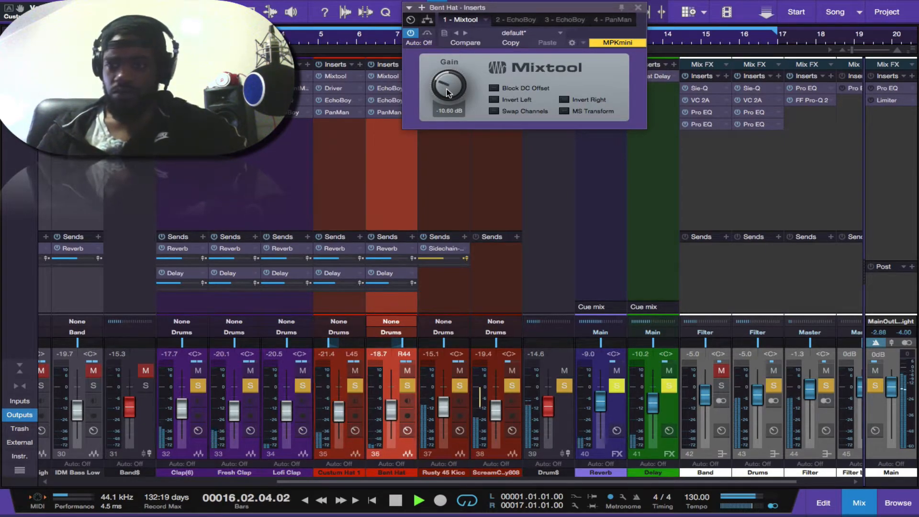
key(Right)
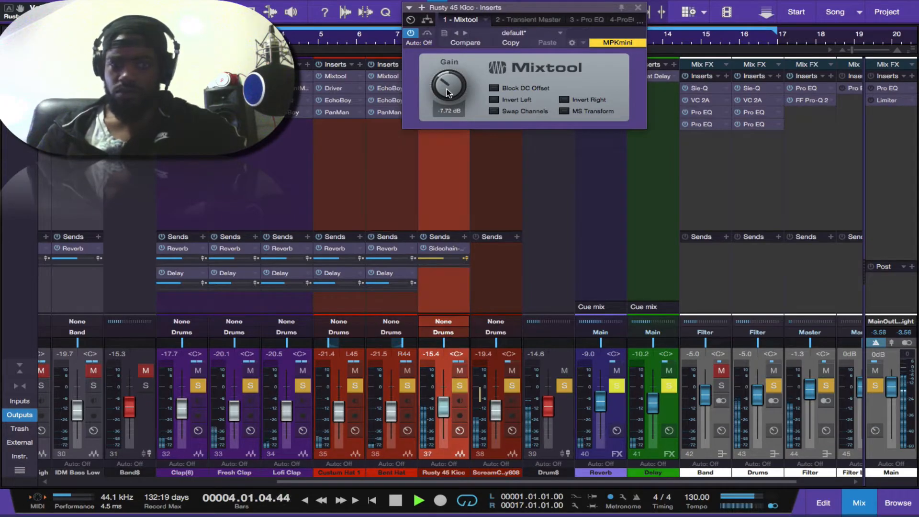
key(Right)
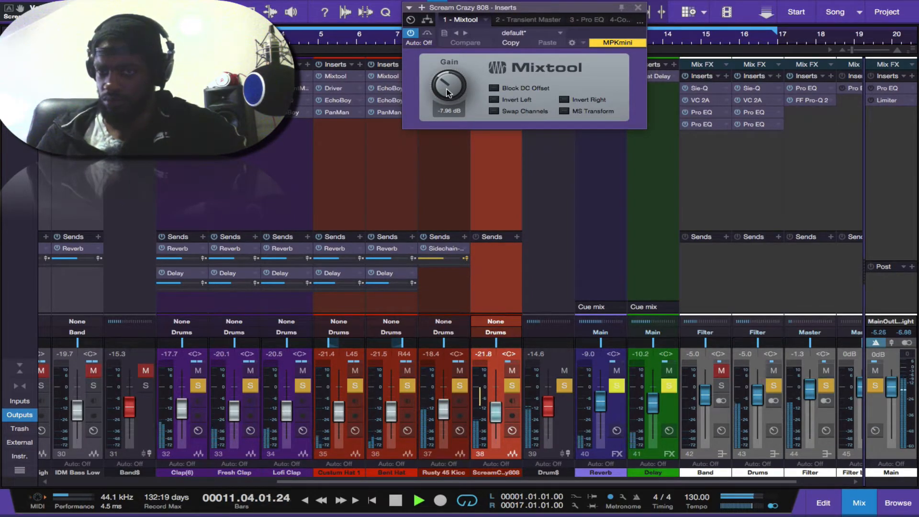
Return to the claps and lower the faders of Clap(6) to -20.5 dB, Fresh Clap to -21.3 dB and Lofi Clap to -21.8 dB
key(Left)
key(Left)
key(Left)
key(Left)
key(Left)
key(Left)
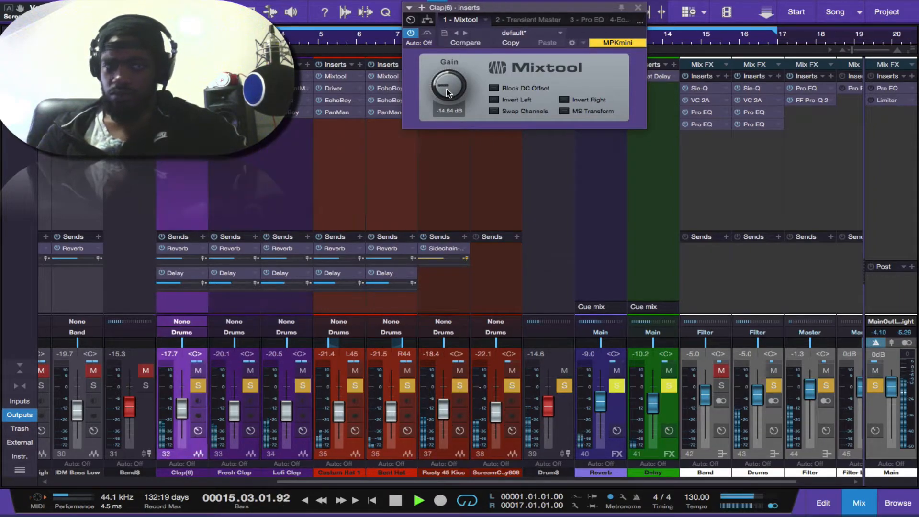
key(Right)
key(Right)
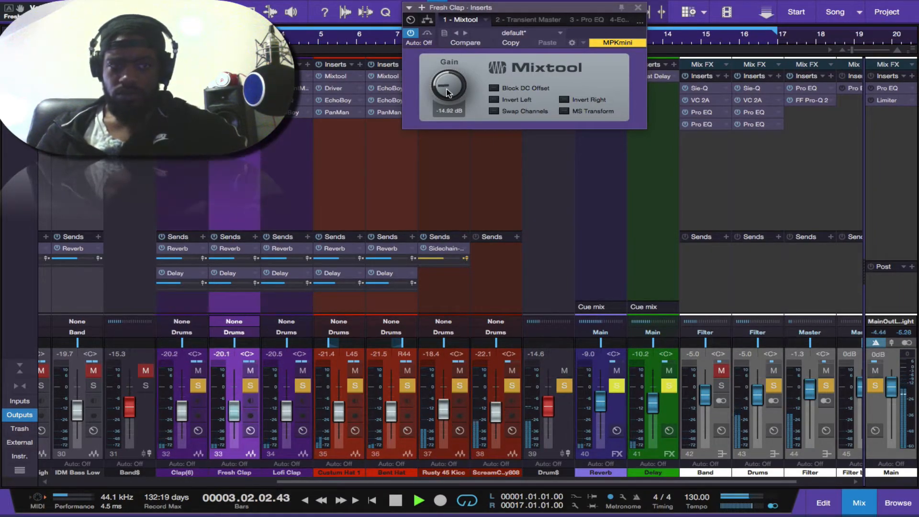
drag(447, 92, 443, 99)
key(Left)
key(Left)
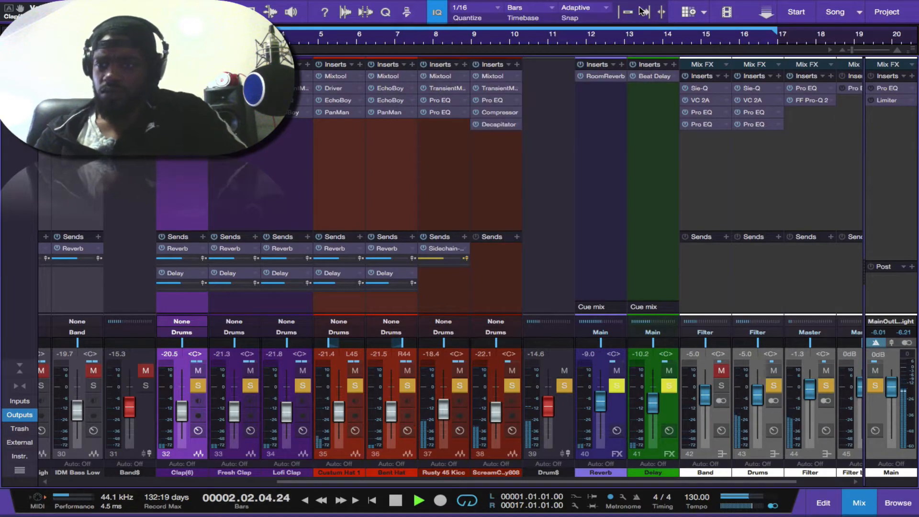
Unsolo the Drum$ group and set the Mixtool gain of Analog Triumphant Stings High to -14.20 dB
scroll(595, 138, left, 7)
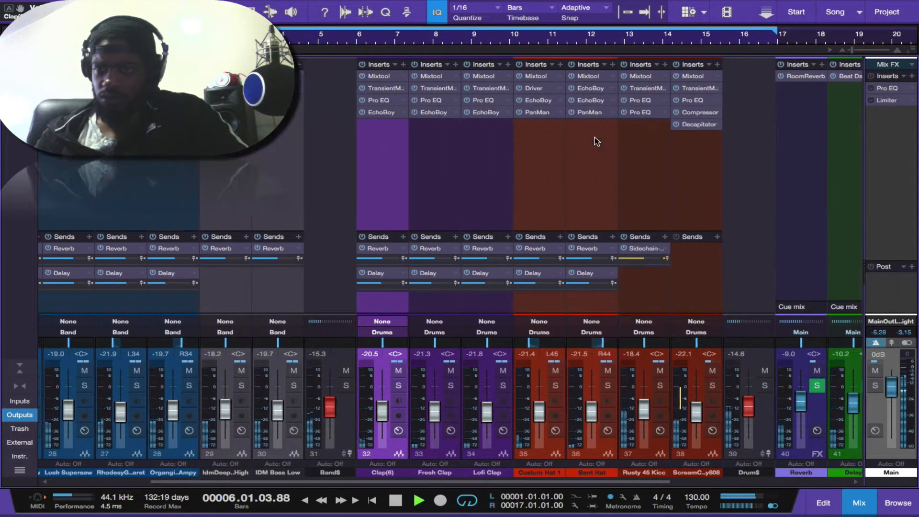
click(116, 76)
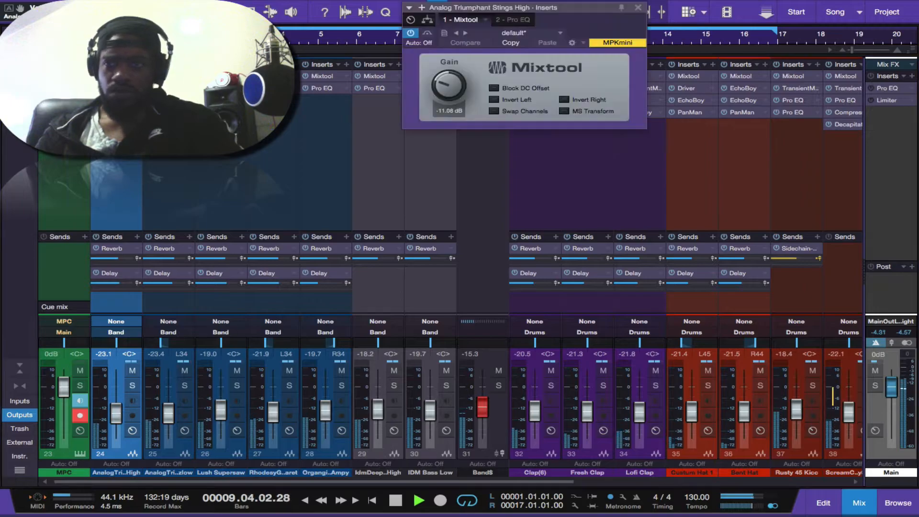
drag(443, 90, 449, 101)
Work through the Mixtool gains of the other Band channels up to IDM Bass Low and return to Analog Triumphant Stings High
key(Right)
key(Right)
key(Right)
key(Right)
key(Right)
key(Right)
key(Left)
key(Left)
key(Left)
key(Left)
key(Left)
key(Left)
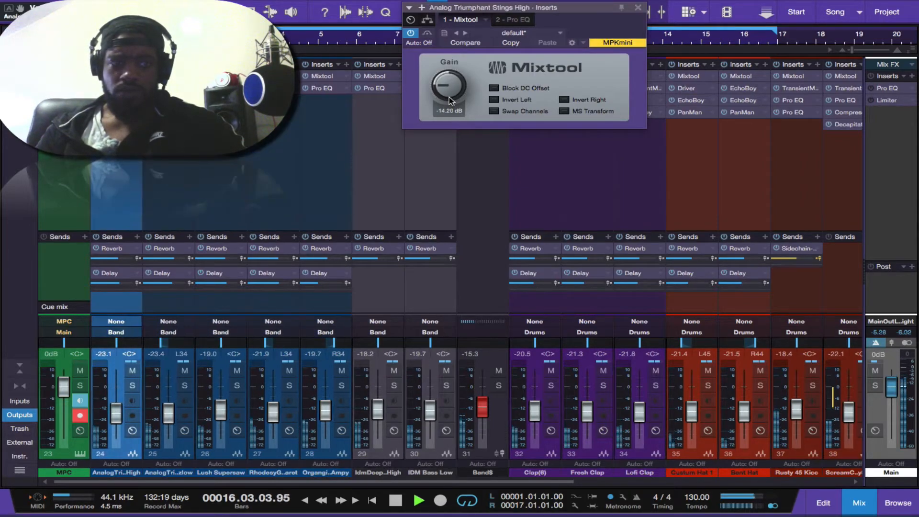
Lower the Band channel faders, setting Lush Supersaw and Rhodesy Guitaret to -24.9 dB and Organgin Rhodes Ampy to -22.6 dB, and close the Mixtool window
key(Right)
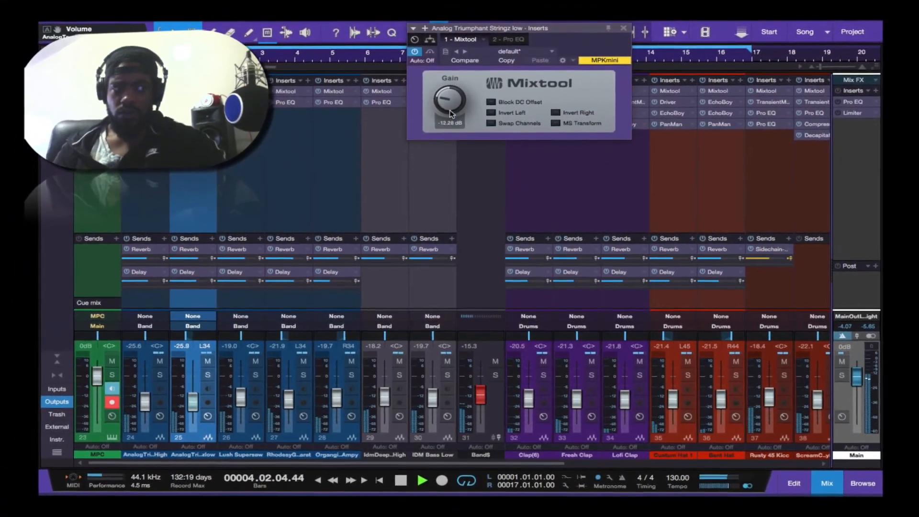
key(Right)
key(Right)
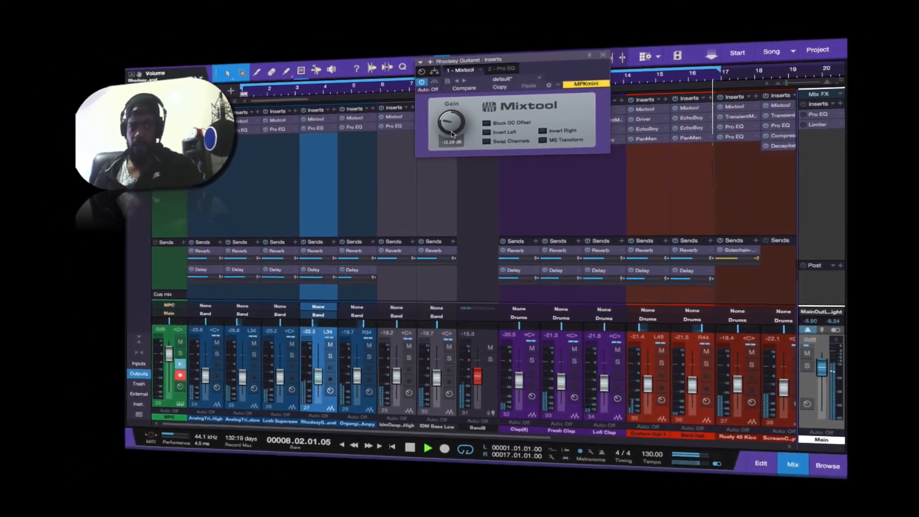
key(Right)
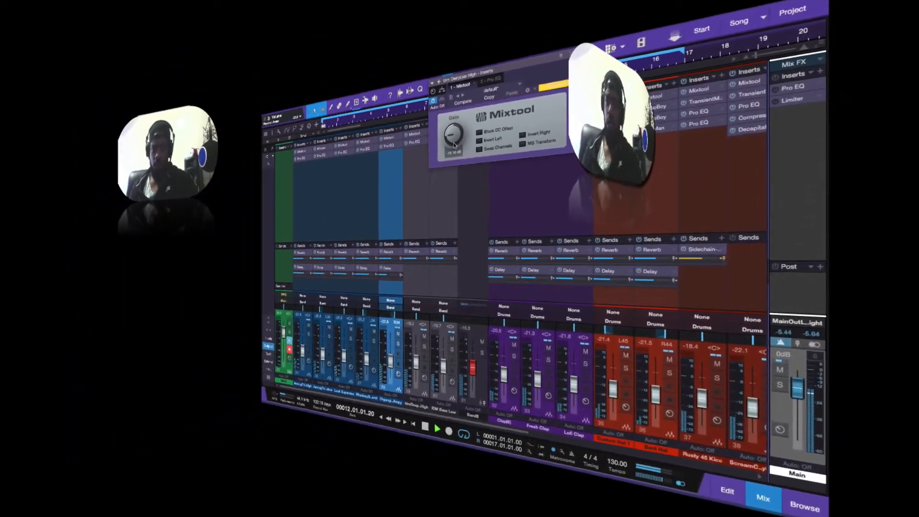
key(Right)
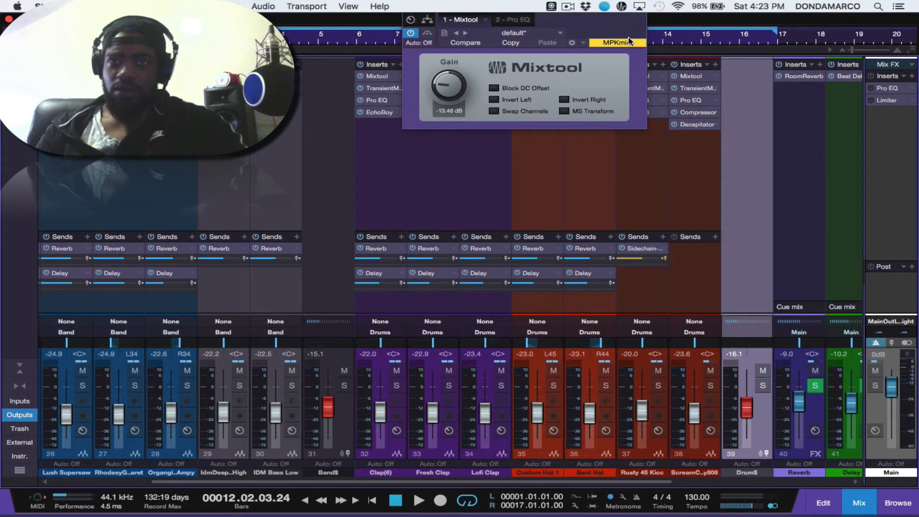
click(637, 8)
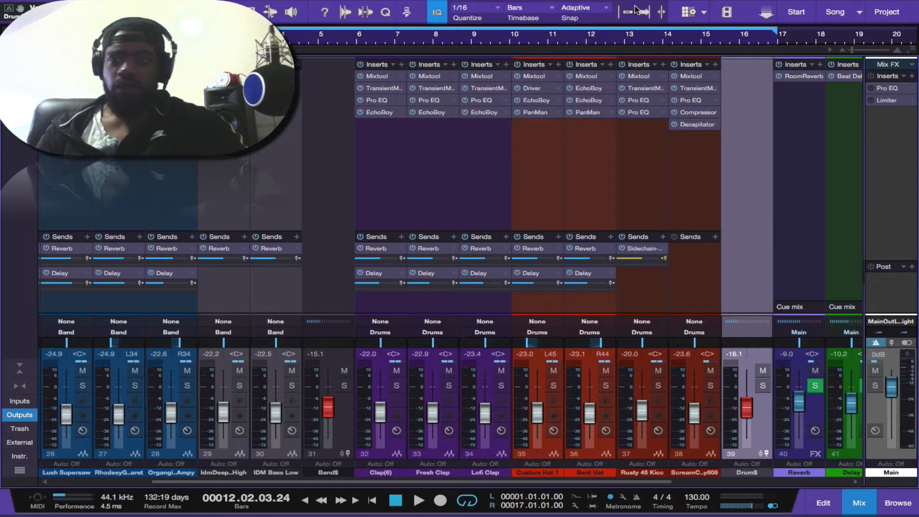
Play the beat from the start, raise Band$ to -14.5 dB and Drum$ to -14.4 dB, and lower the Band and Drums buses to -6.0 dB
key(KP_0)
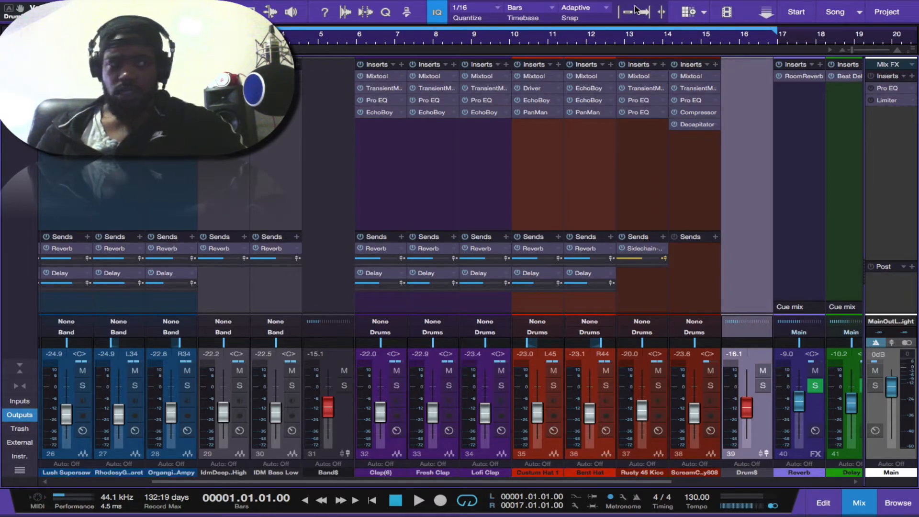
key(space)
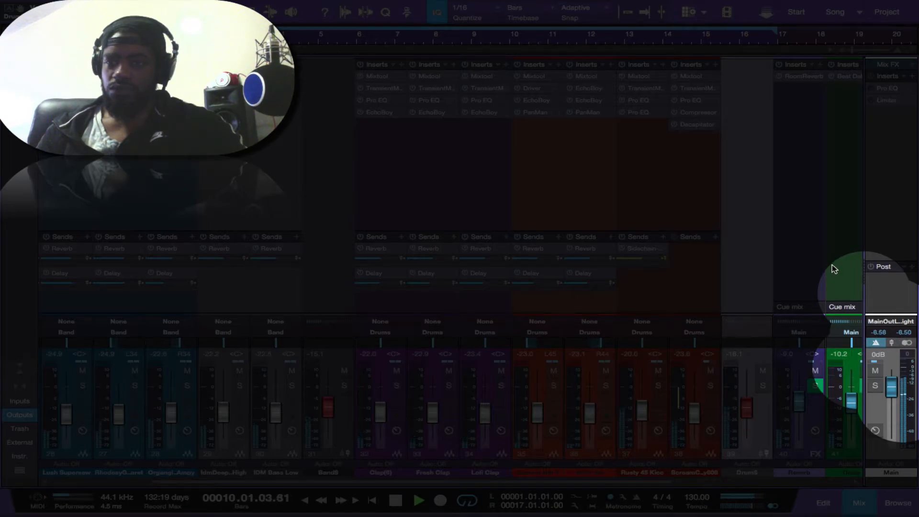
scroll(831, 268, right, 10)
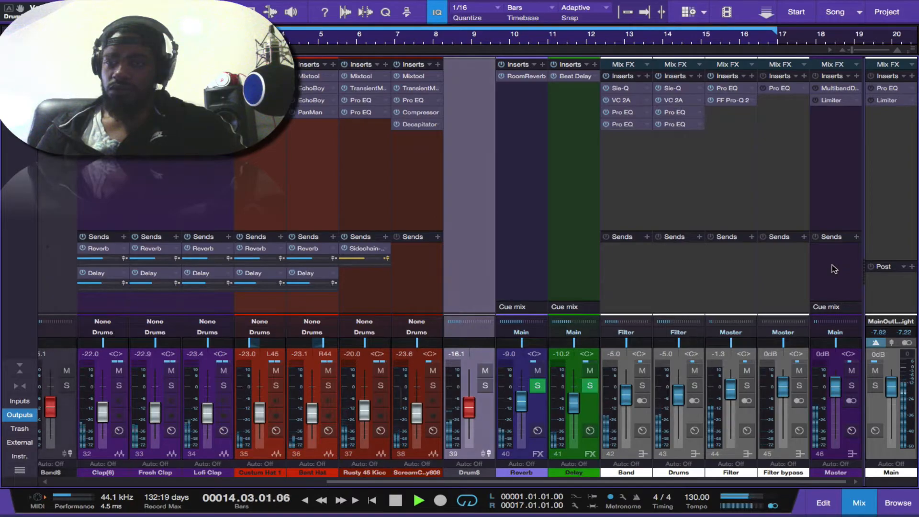
click(45, 242)
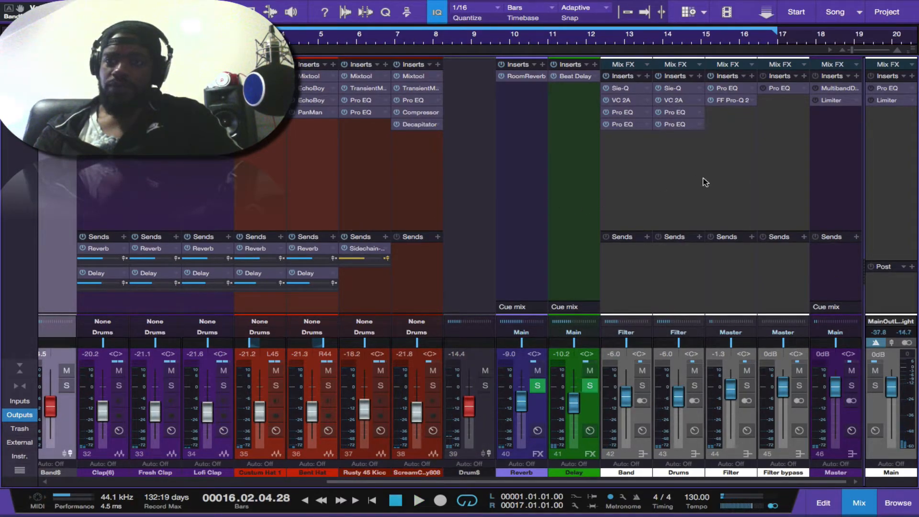
Browse the LIT MASTERING PRESETS FX chains and compare the beat with all Master inserts activated and bypassed
click(765, 76)
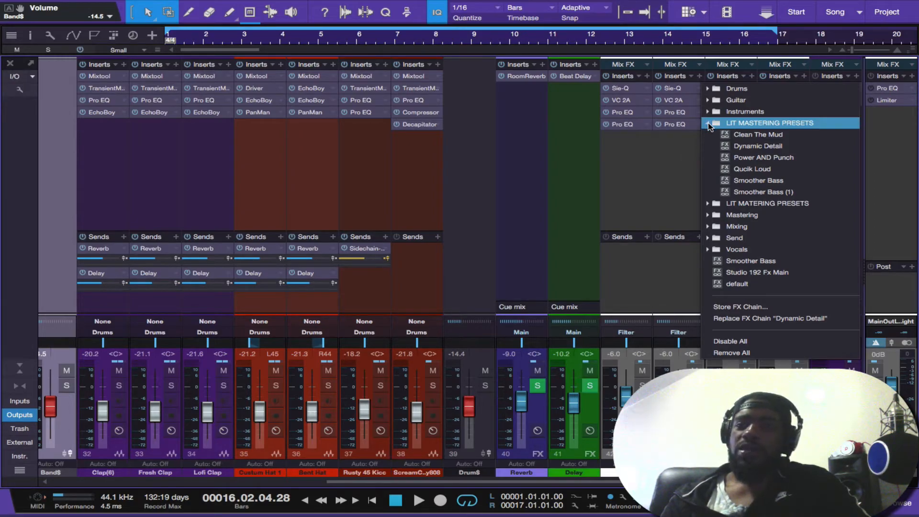
click(686, 157)
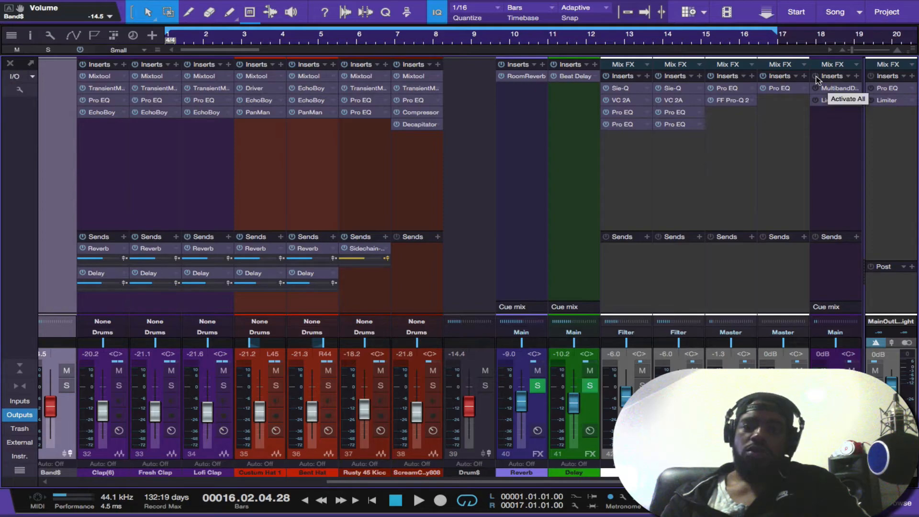
key(space)
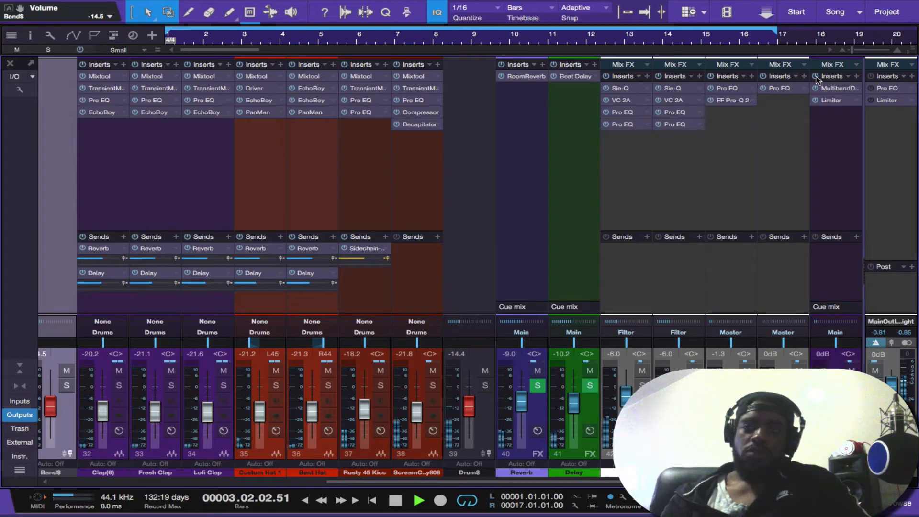
key(space)
click(816, 78)
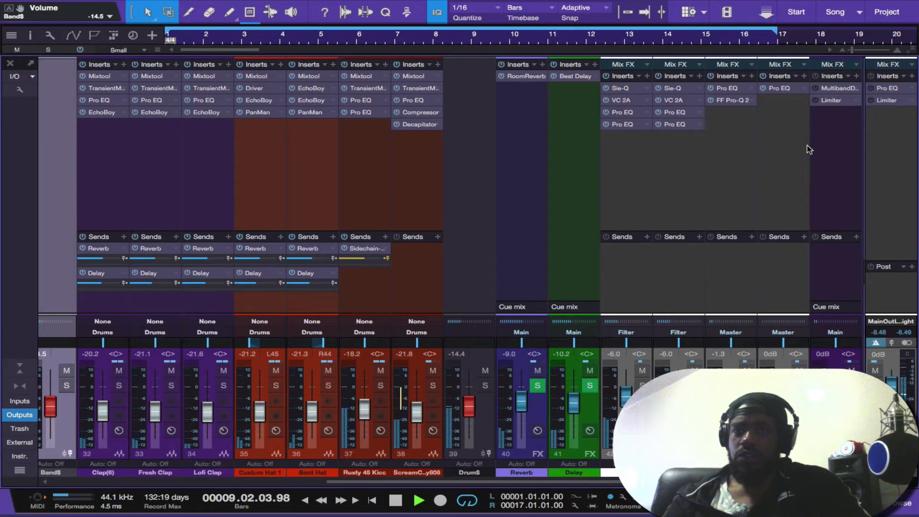
Examine the FF Pro-Q 2 curve on the Filter bus during playback and close the plug-in
double_click(730, 102)
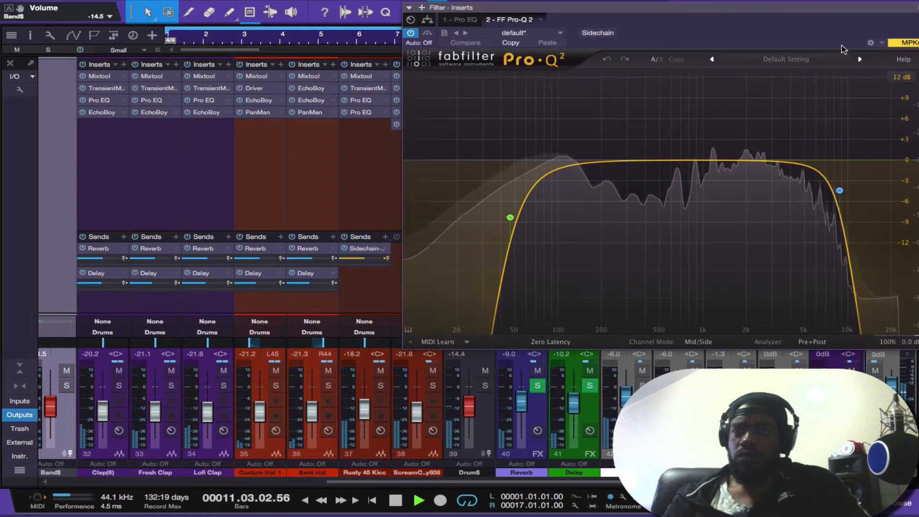
drag(835, 27, 641, 25)
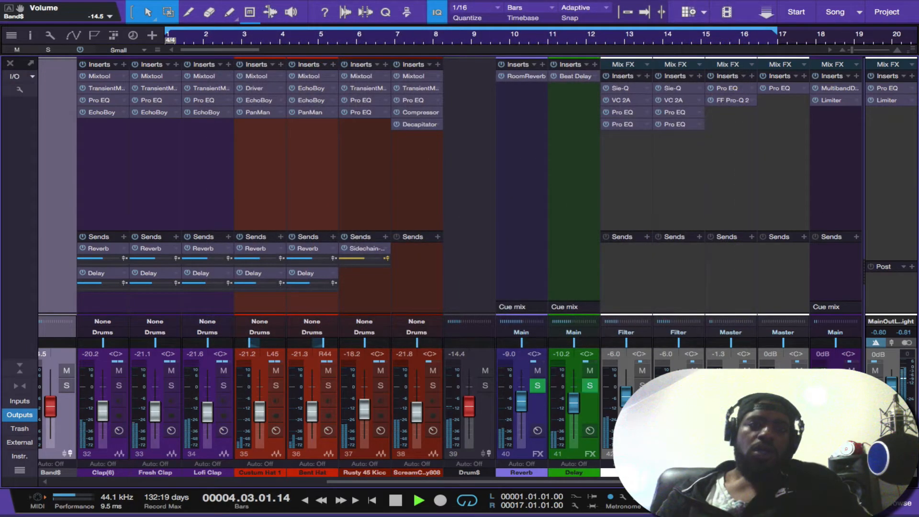
Hide the mixer console and play sections of the beat in the arrangement view, stopping at bar 9
key(F3)
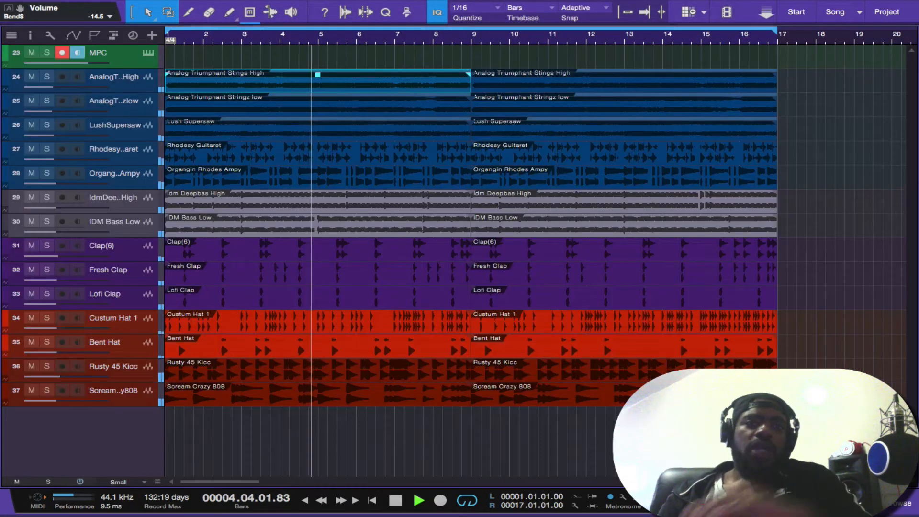
key(space)
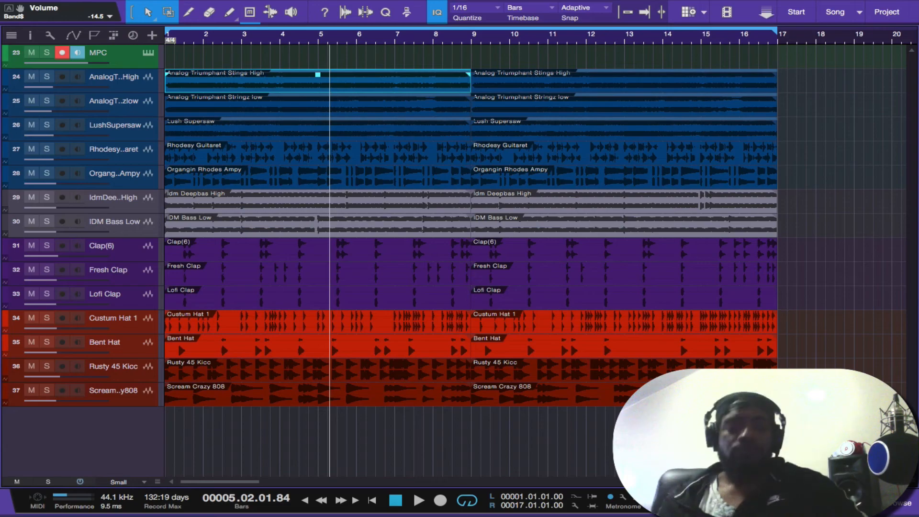
key(space)
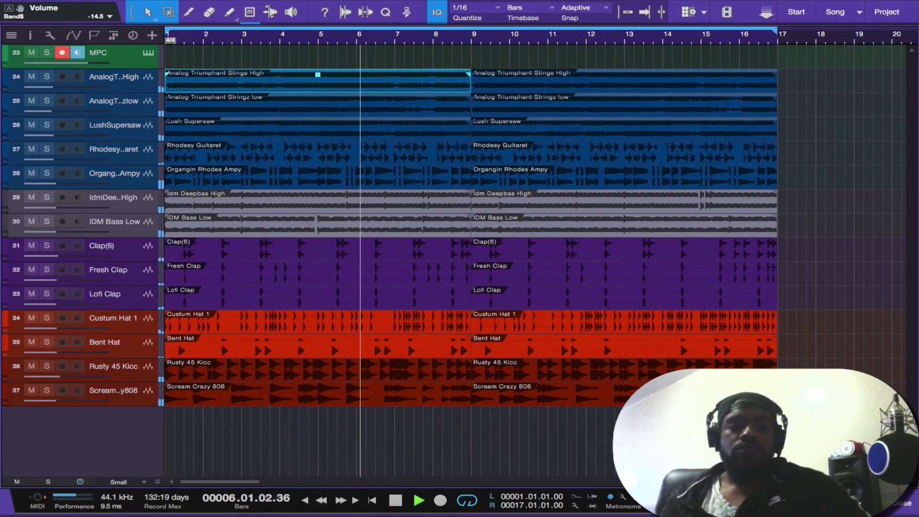
click(395, 502)
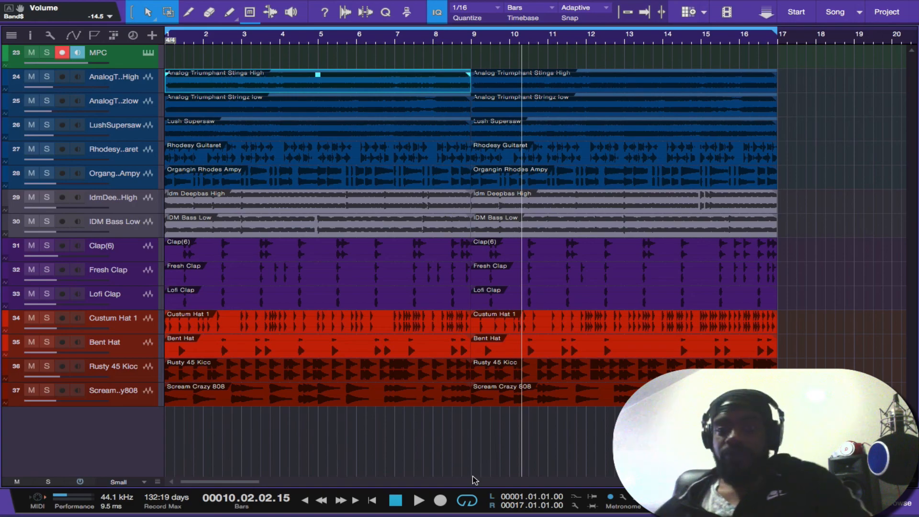
key(space)
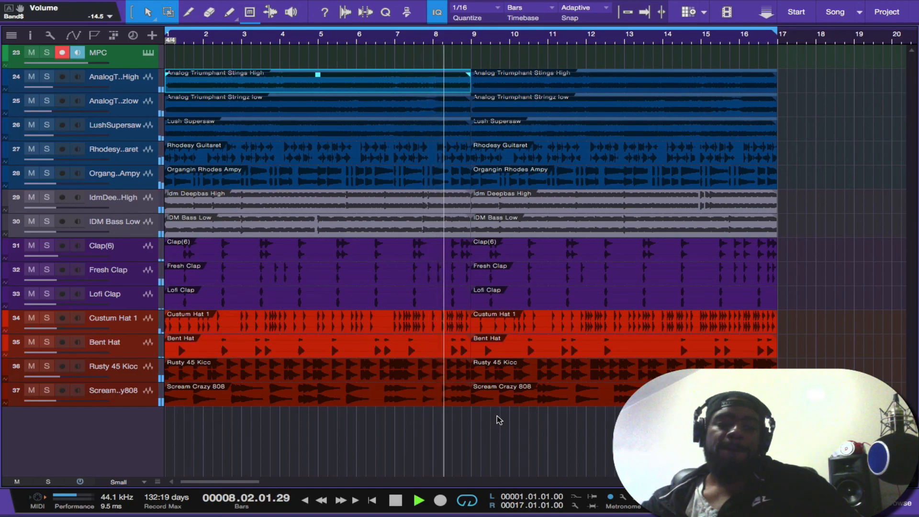
key(space)
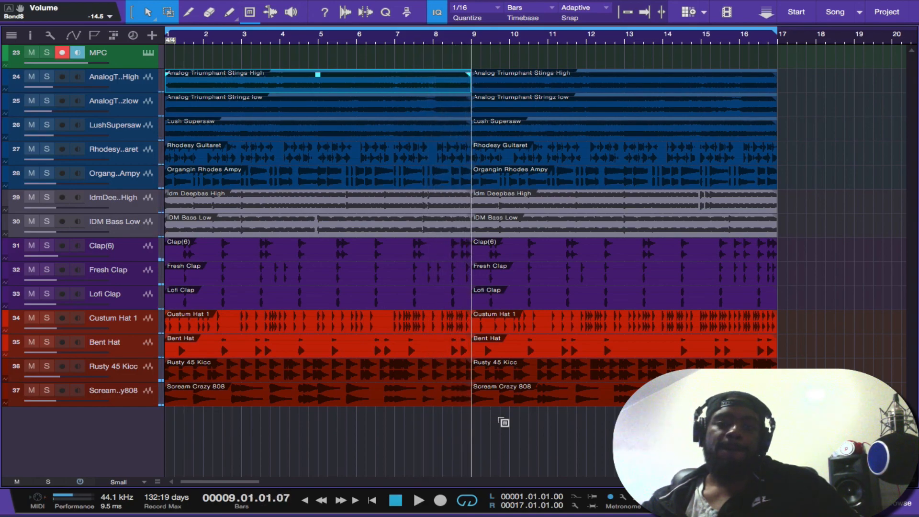
Save the song and close it to return to the start page
key(ctrl+s)
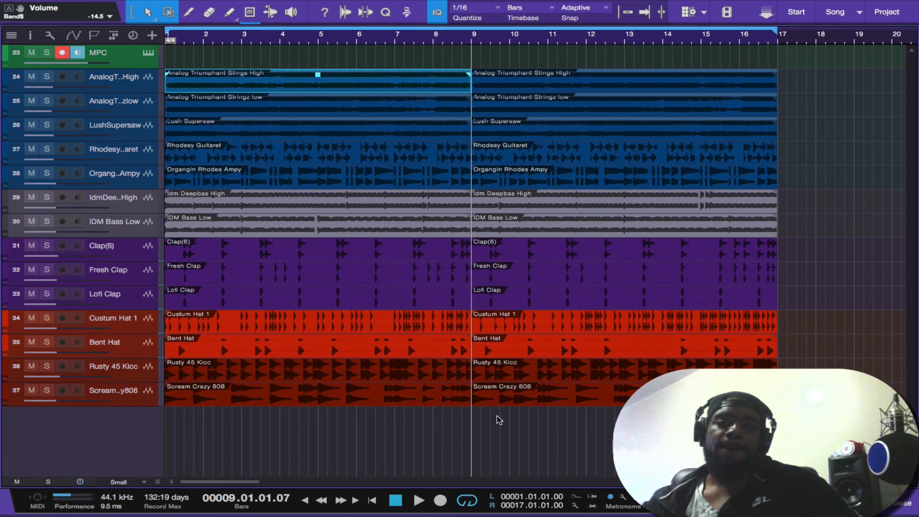
key(super+w)
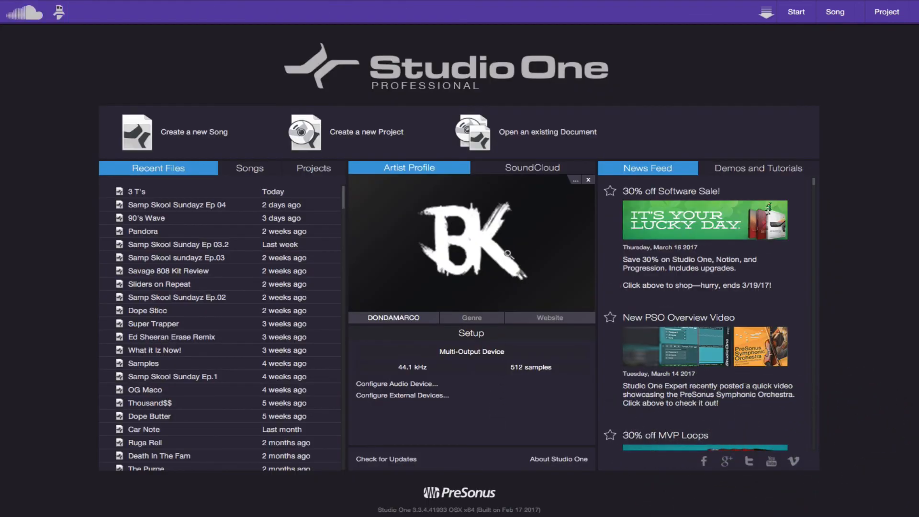